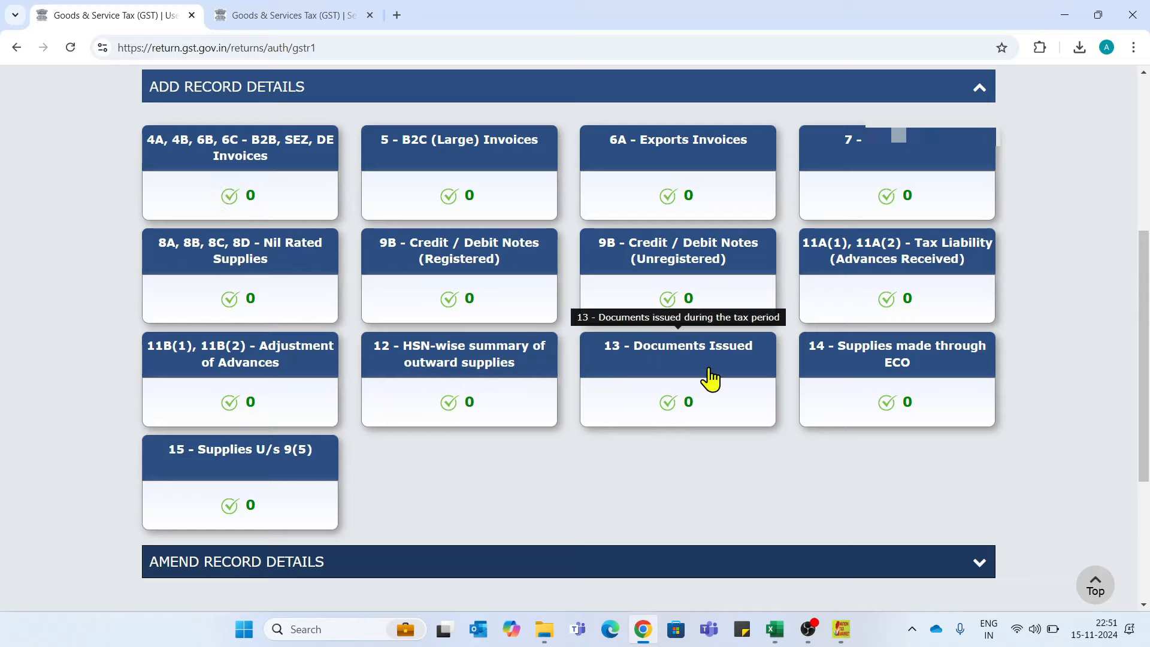
# Open the 4A, 4B, 6B, 6C B2B, SEZ, DE Invoices section and start adding a new invoice record.
pyautogui.click(219, 155)
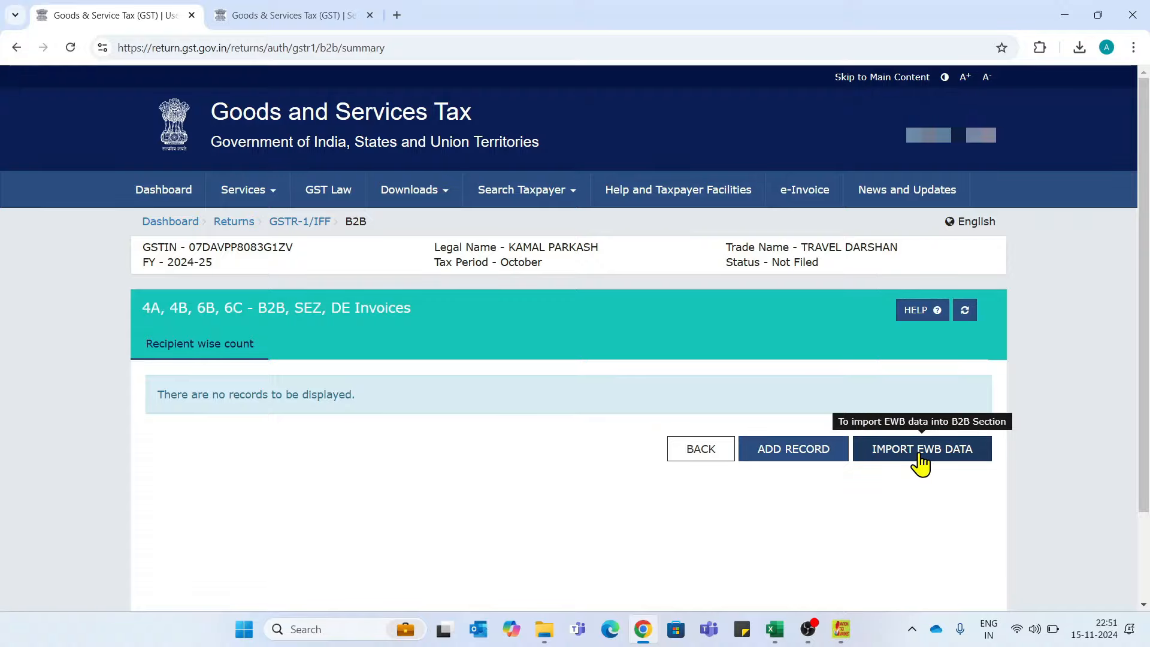
pyautogui.click(784, 450)
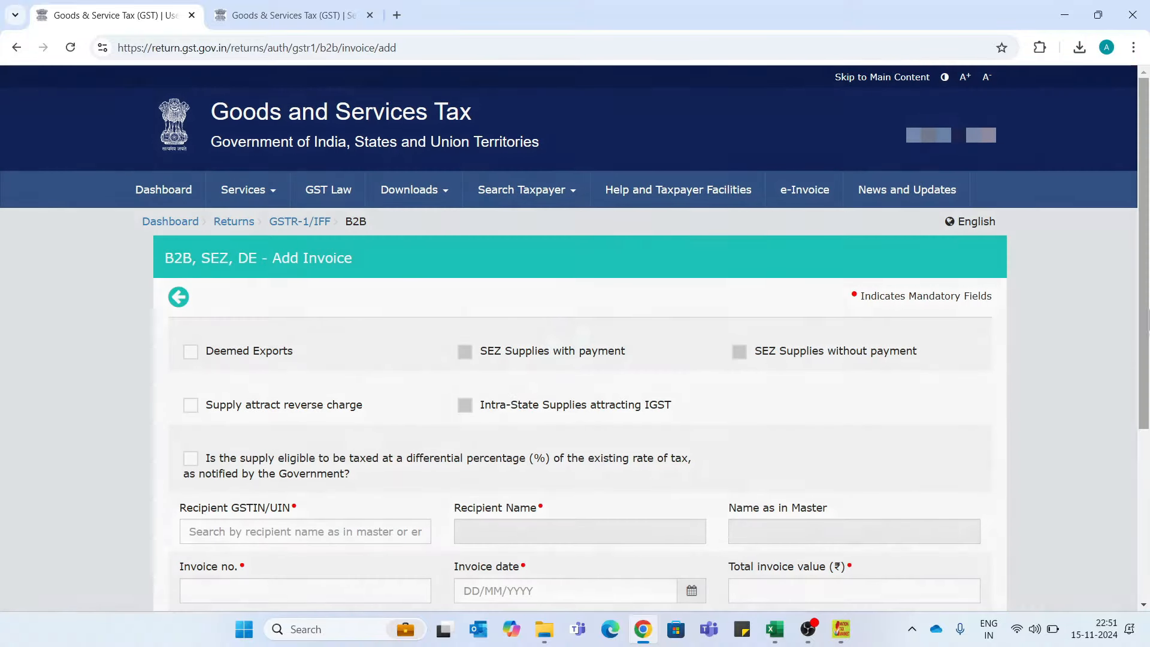
pyautogui.moveTo(1148, 310); pyautogui.dragTo(1149, 426)
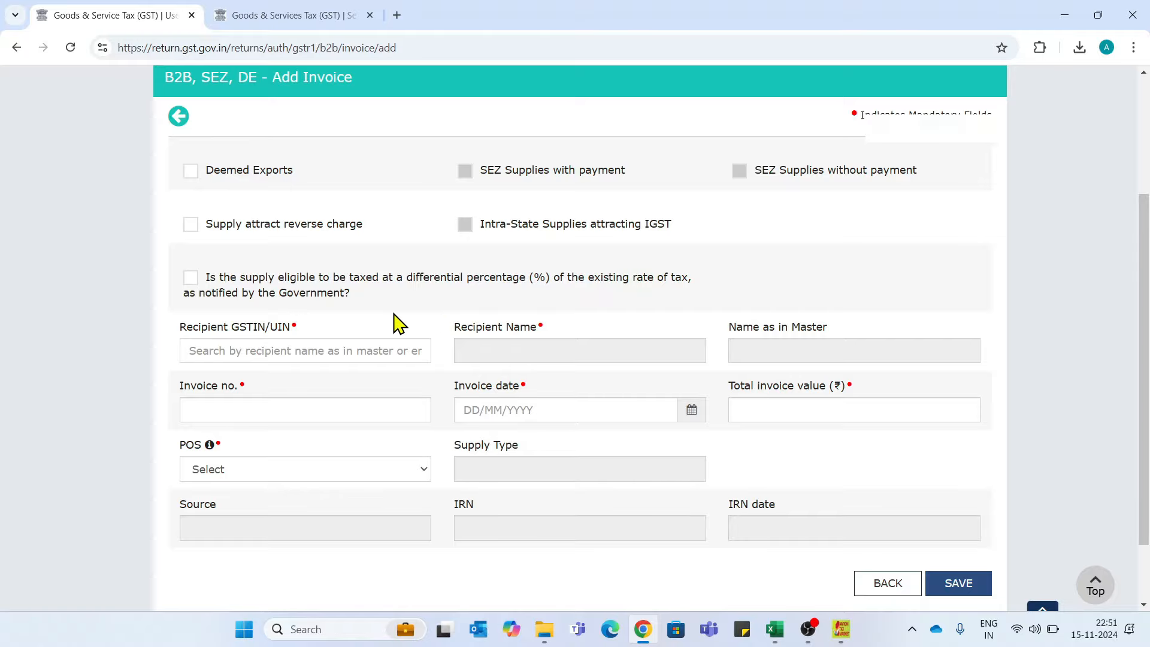
# Copy the recipient's GST number for invoice TD-0241 from the Excel workbook into Recipient GSTIN/UIN and pick the matching recipient.
pyautogui.hotkey('alt', 'Tab')
pyautogui.hotkey('alt', 'Tab')
pyautogui.hotkey('alt', 'Tab')
pyautogui.hotkey('alt', 'Tab')
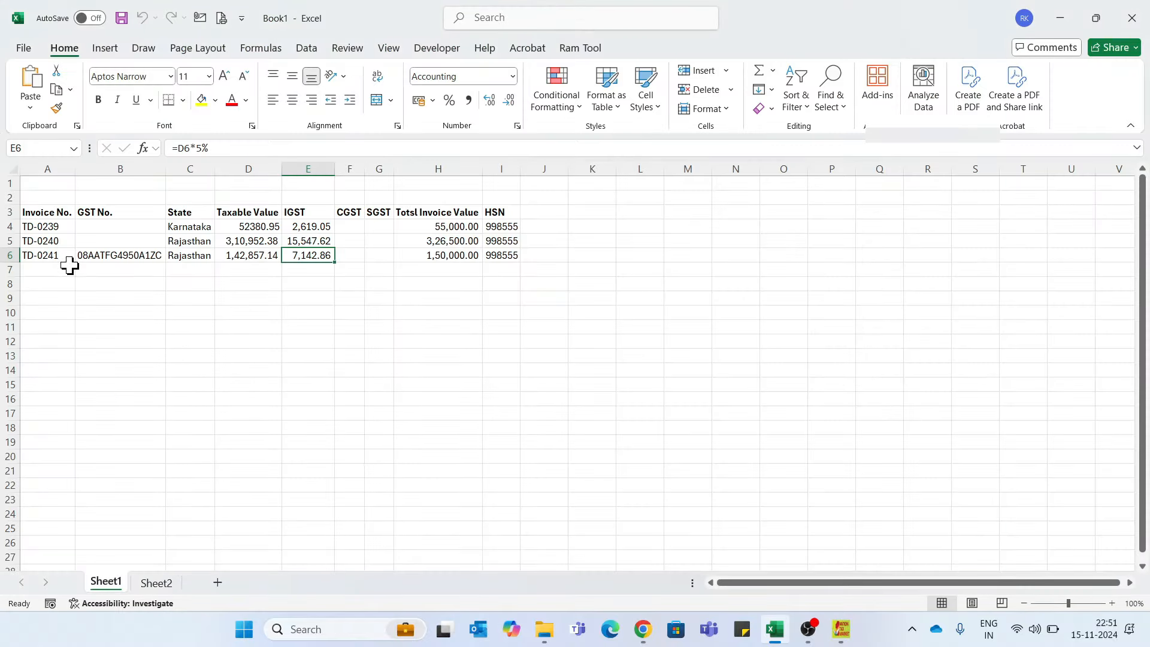
pyautogui.click(124, 259)
pyautogui.hotkey('ctrl', 'c')
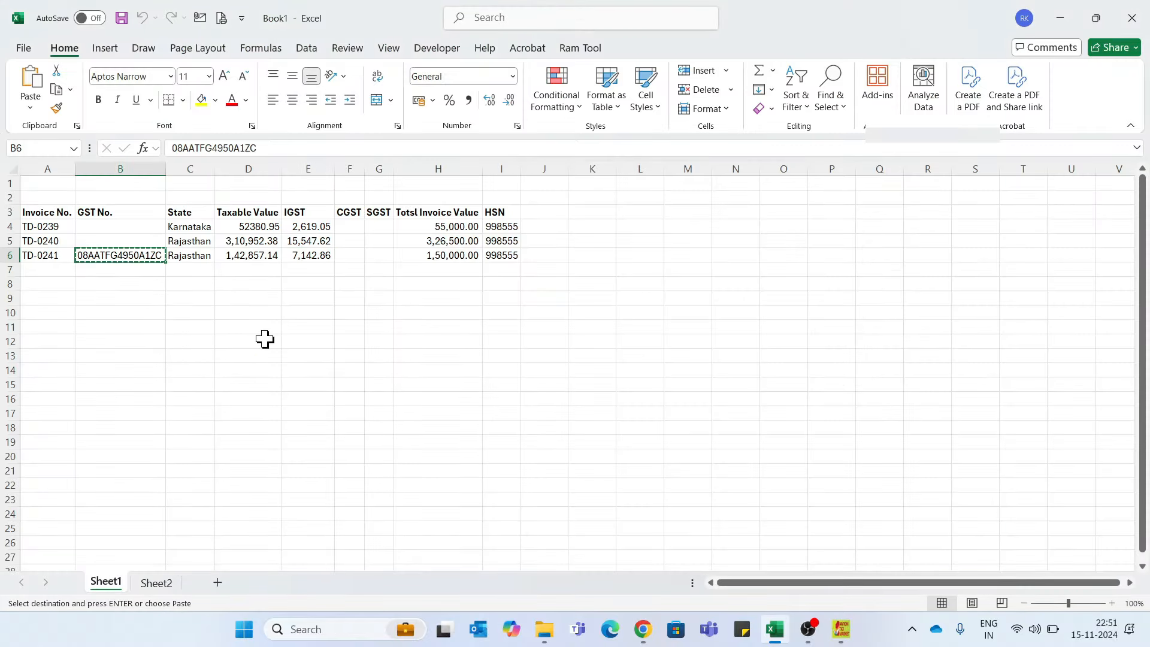
pyautogui.hotkey('alt', 'Tab')
pyautogui.click(273, 353)
pyautogui.hotkey('ctrl', 'v')
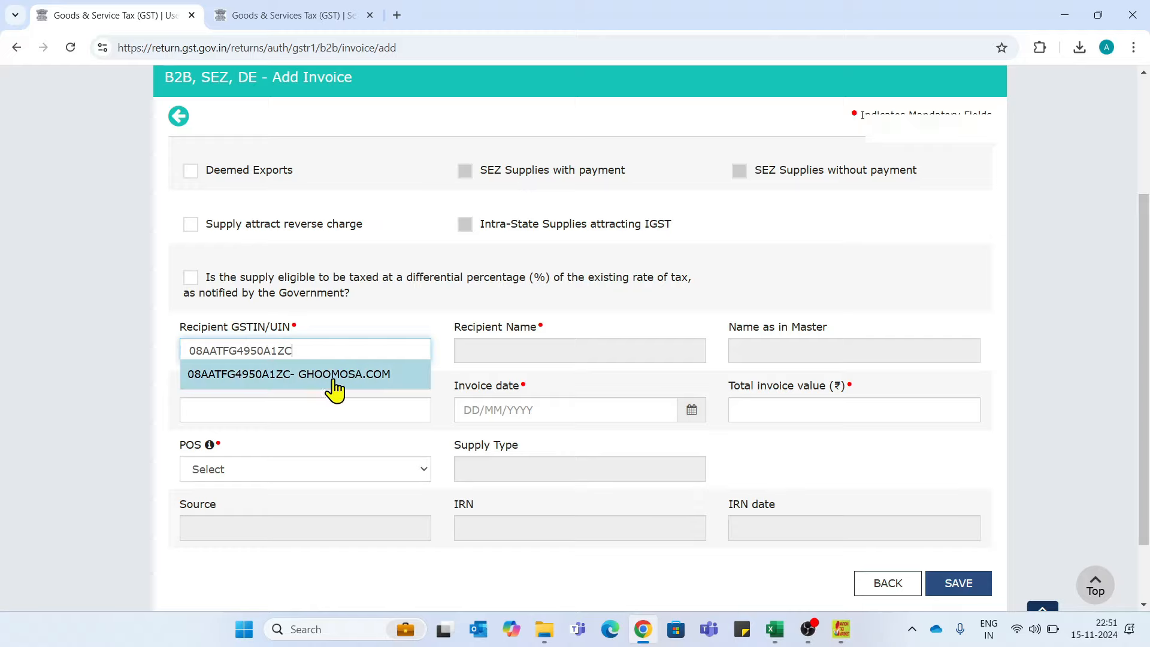
pyautogui.click(290, 383)
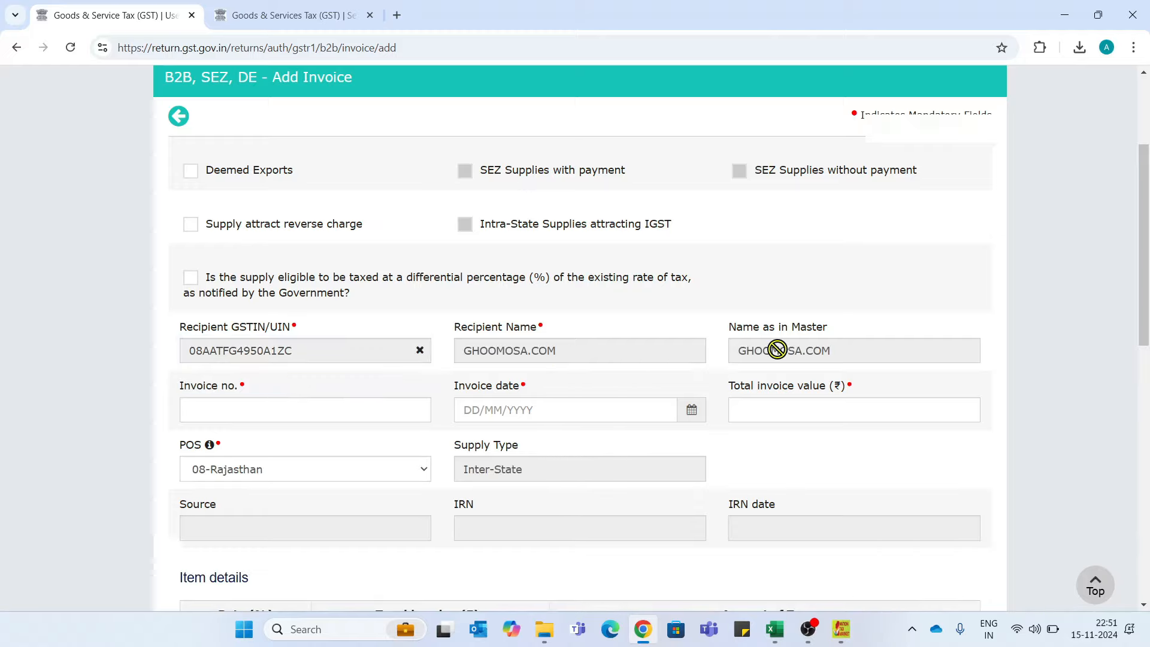
# Enter invoice number TD-0241 from the Excel workbook and set the invoice date to 24/10/2024.
pyautogui.hotkey('alt', 'Tab')
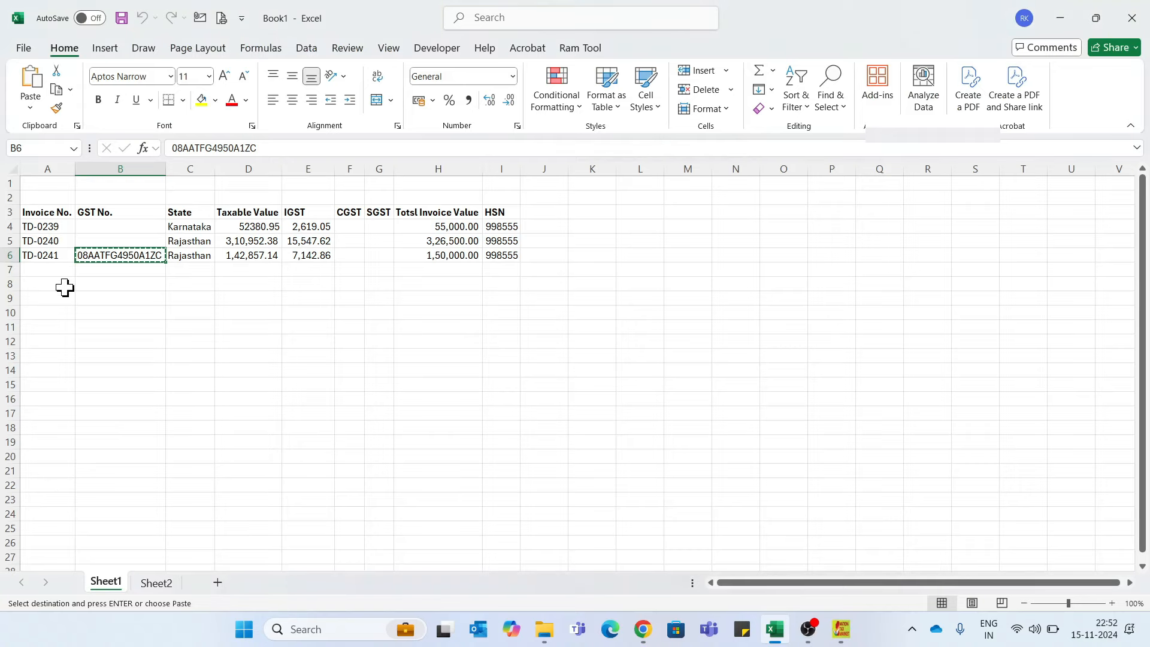
pyautogui.click(54, 257)
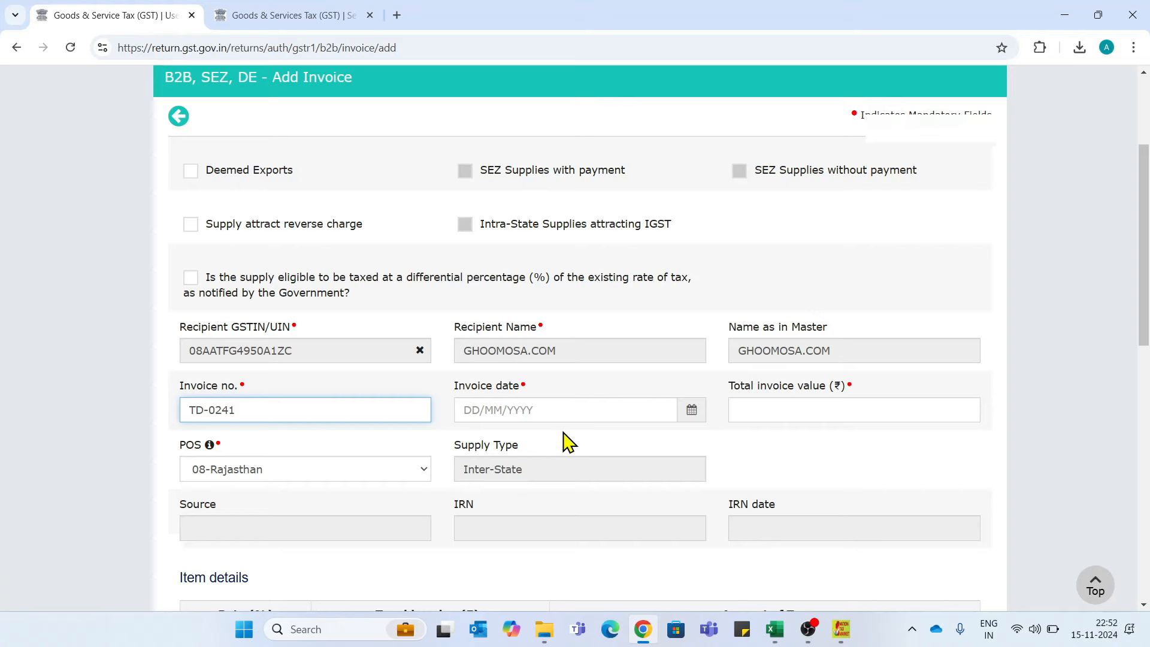
pyautogui.hotkey('alt', 'Tab')
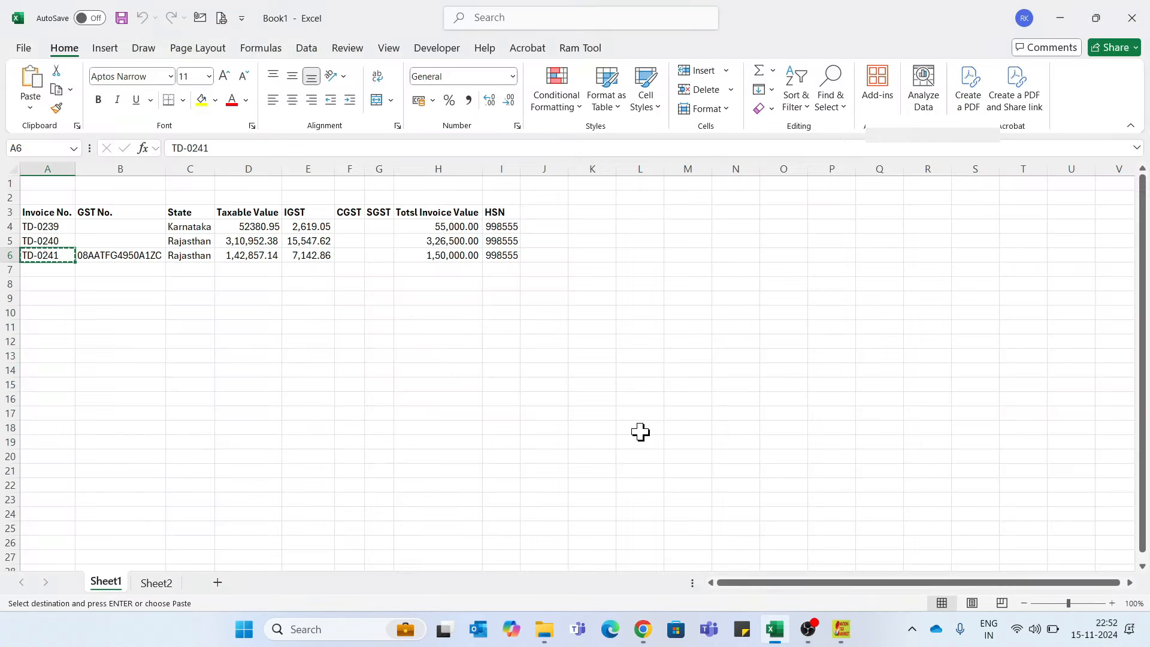
pyautogui.hotkey('alt', 'Tab')
pyautogui.click(689, 412)
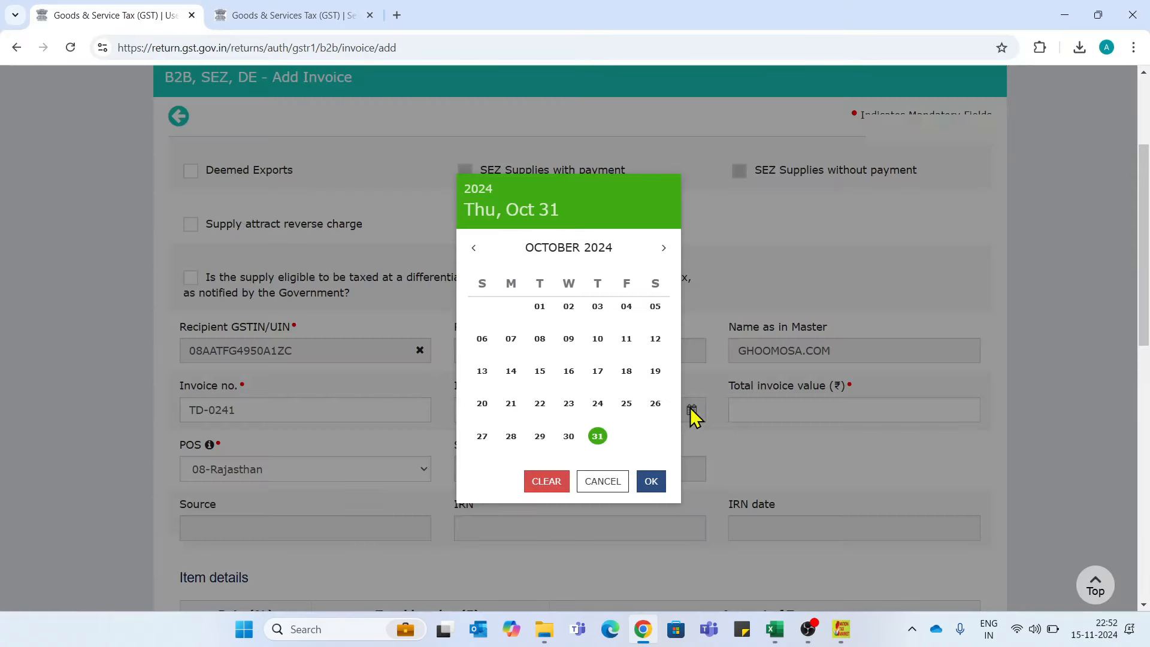
pyautogui.click(588, 403)
# Review the IGST formula =D6*5% for invoice TD-0241 in the Excel workbook.
pyautogui.click(768, 412)
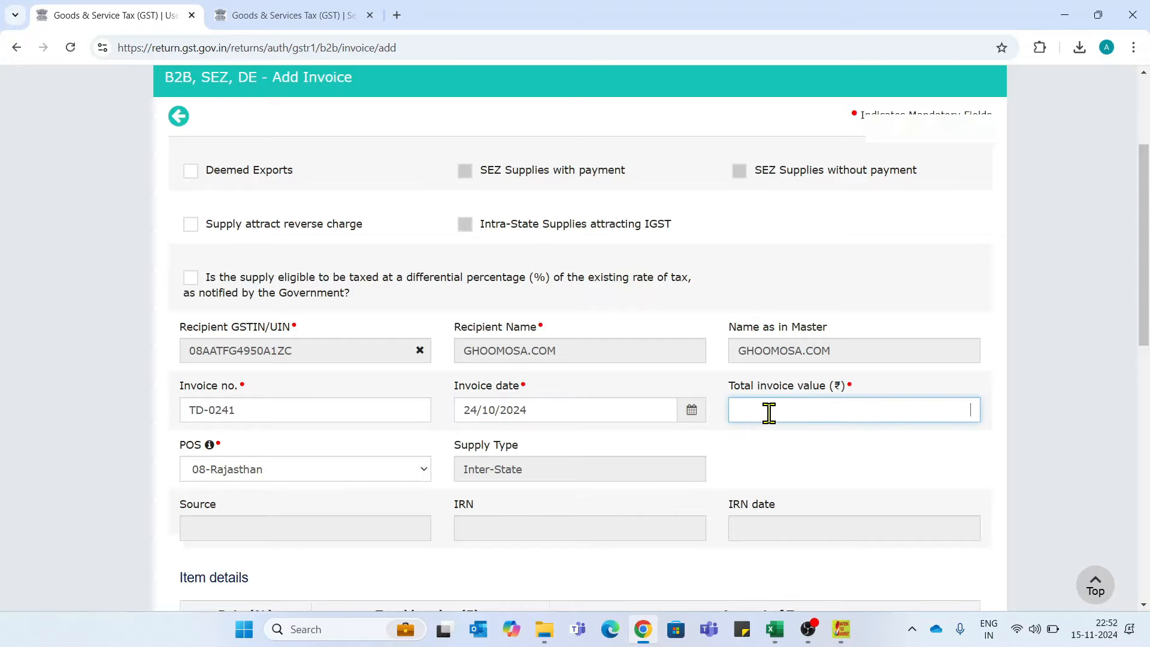
pyautogui.hotkey('alt', 'Tab')
pyautogui.press('Right')
pyautogui.press('Right')
pyautogui.press('Right')
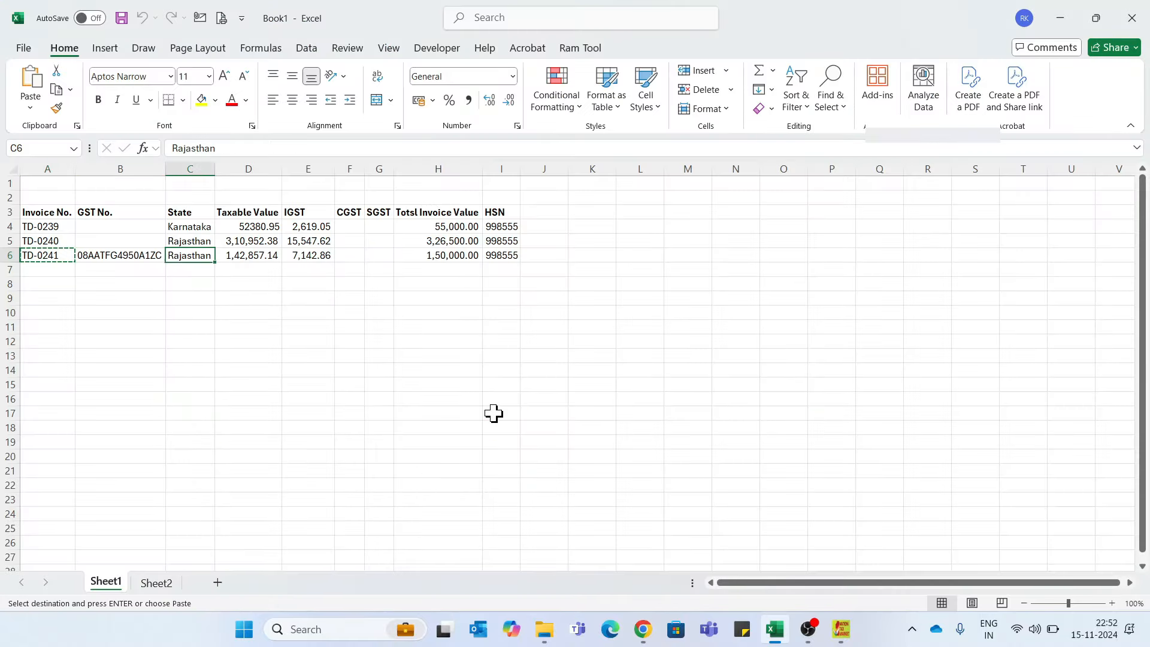
pyautogui.click(316, 256)
pyautogui.write('=D6*5%')
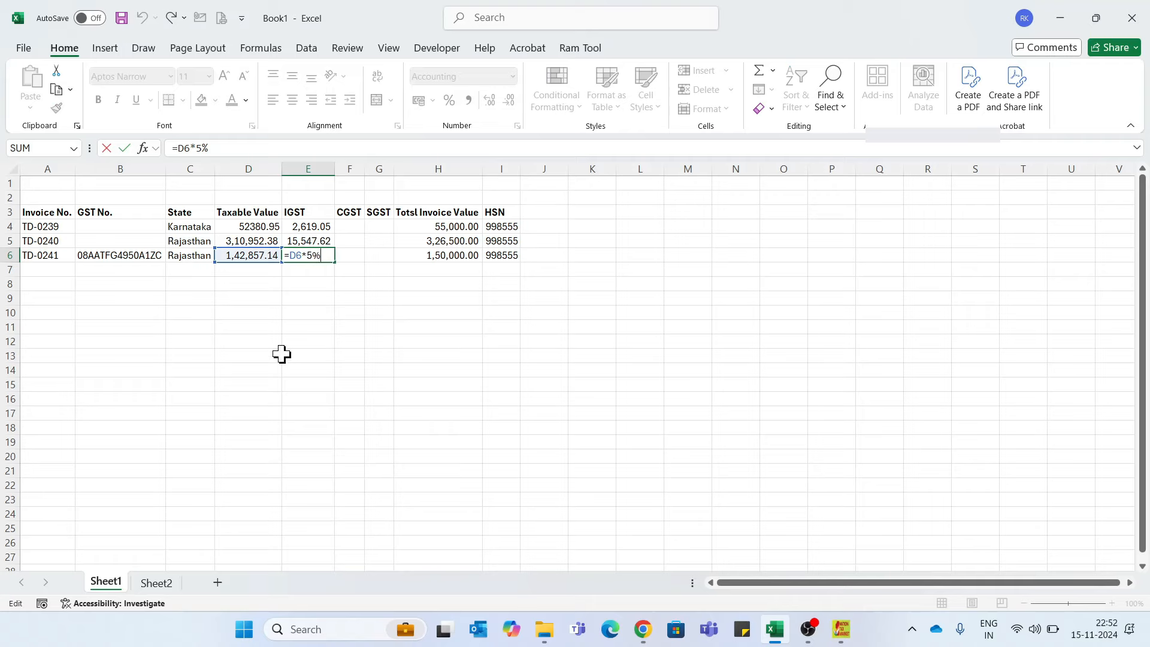
pyautogui.hotkey('ctrl', 'Return')
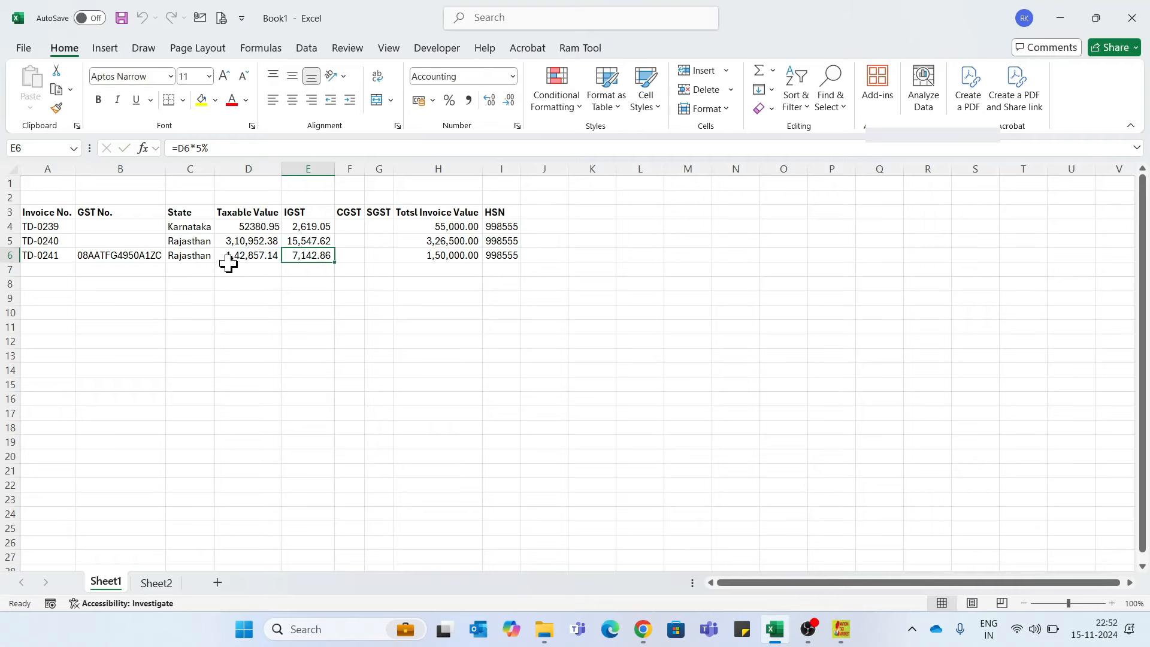
# Check the total invoice value formula for TD-0241 and enter 150000 as the total invoice value in the GST portal form.
pyautogui.click(453, 247)
pyautogui.click(435, 258)
pyautogui.moveTo(257, 261); pyautogui.dragTo(311, 253)
pyautogui.click(441, 259)
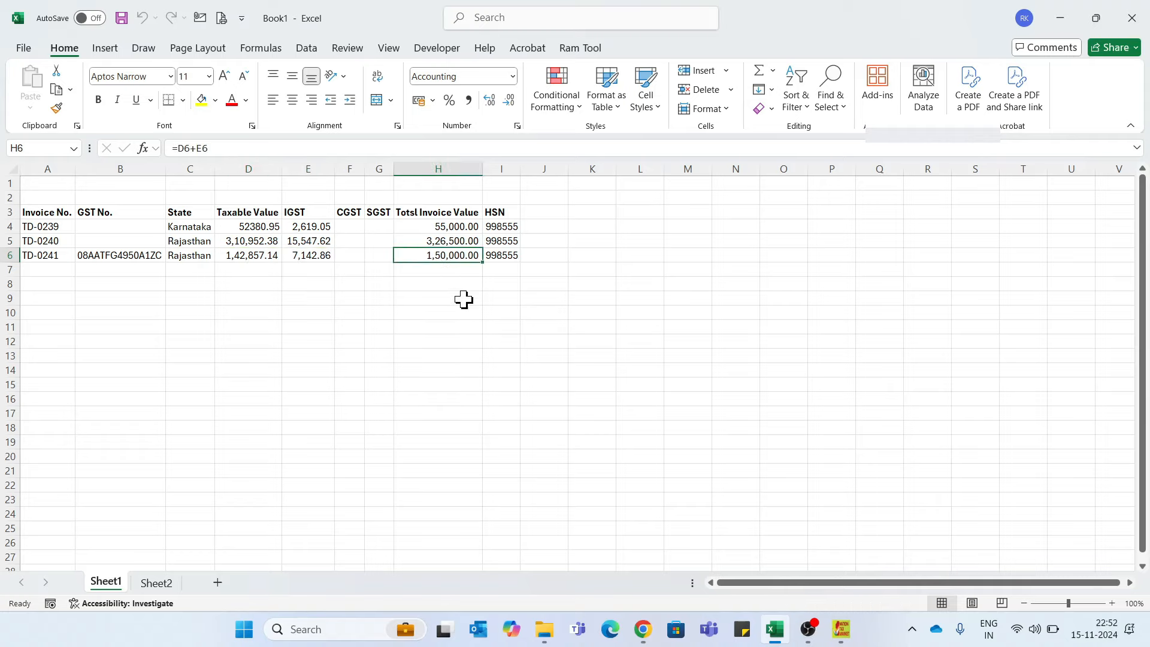
pyautogui.hotkey('alt', 'Tab')
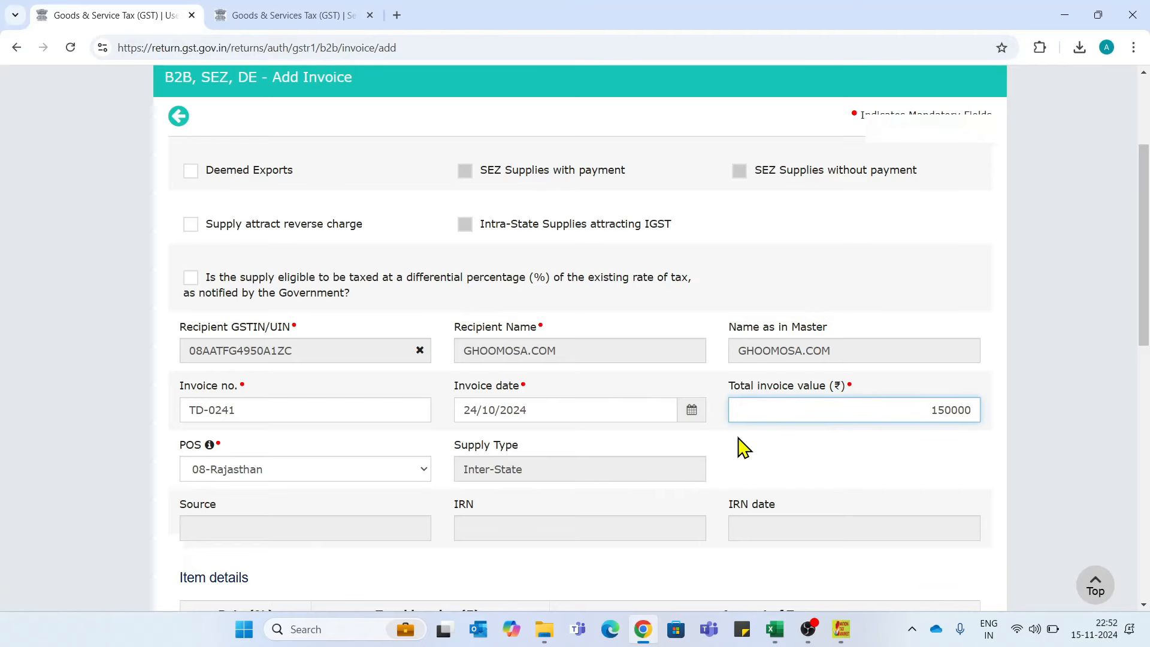
# Compare the state of invoice TD-0241 in the Excel workbook with the place of supply on the portal form.
pyautogui.hotkey('alt', 'Tab')
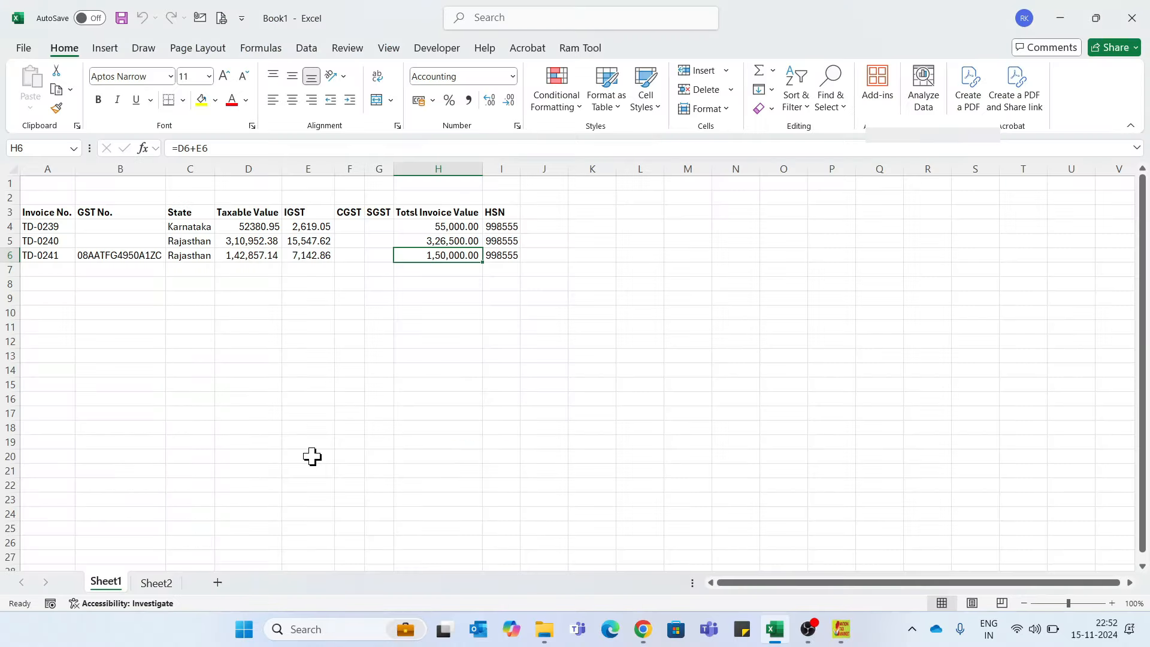
pyautogui.click(189, 257)
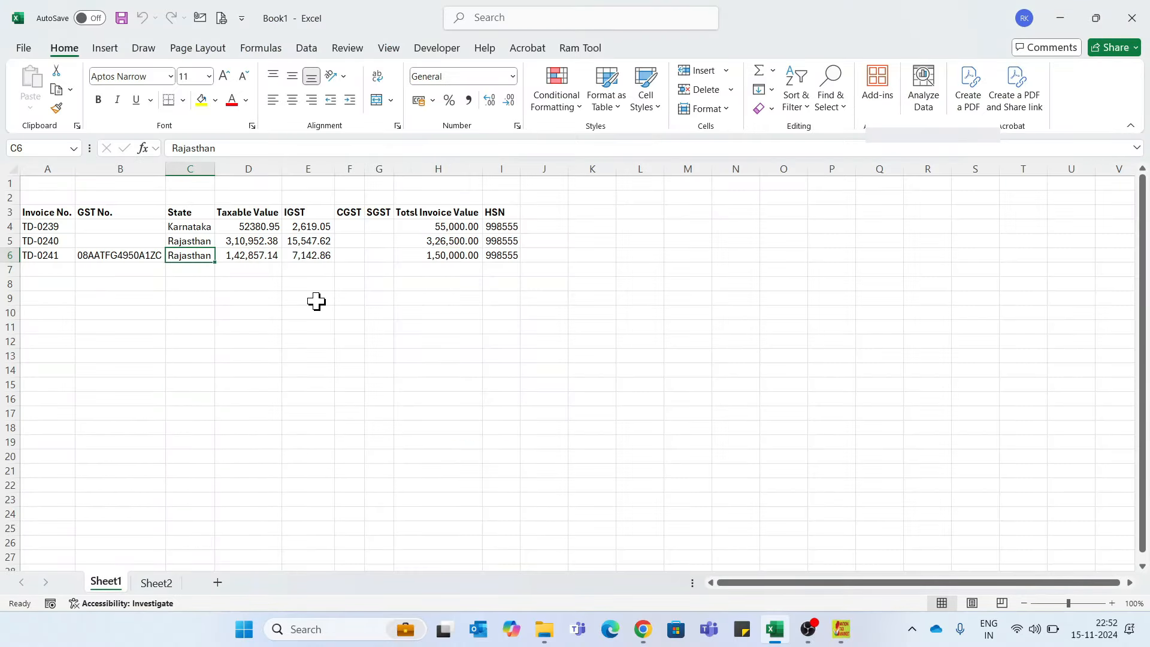
pyautogui.hotkey('alt', 'Tab')
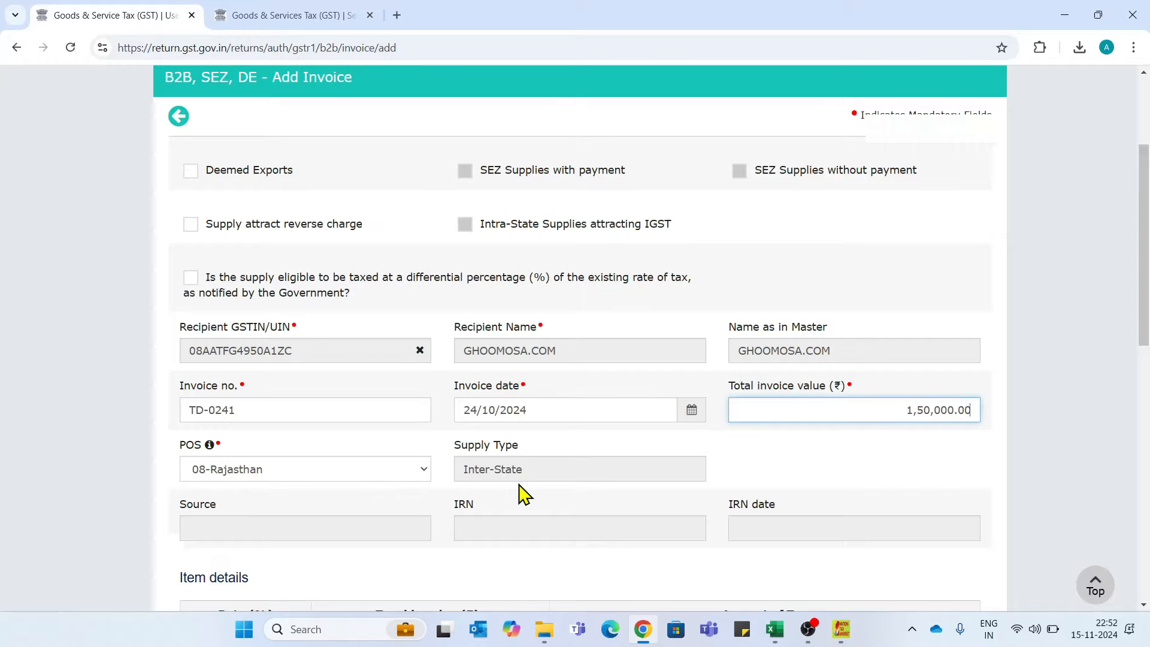
# Try 07-Delhi as the invoice's place of supply to examine the supply type and tax columns.
pyautogui.moveTo(1141, 301)
pyautogui.mouseDown()
pyautogui.moveTo(1143, 466)
pyautogui.moveTo(1142, 292)
pyautogui.mouseUp()
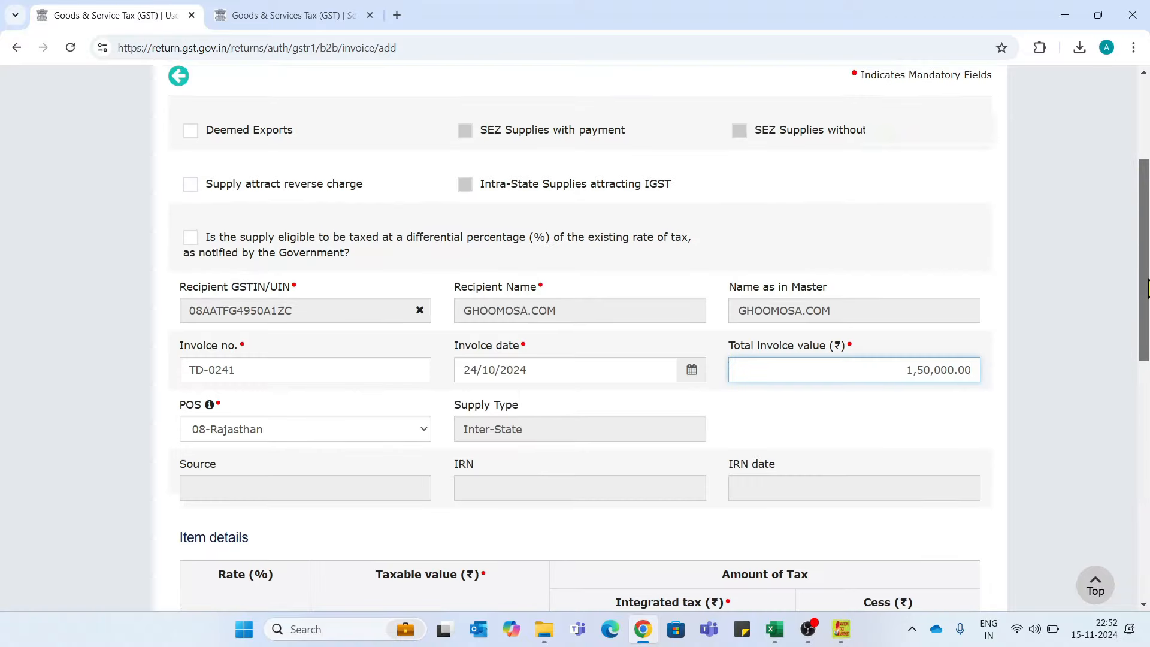
pyautogui.click(258, 433)
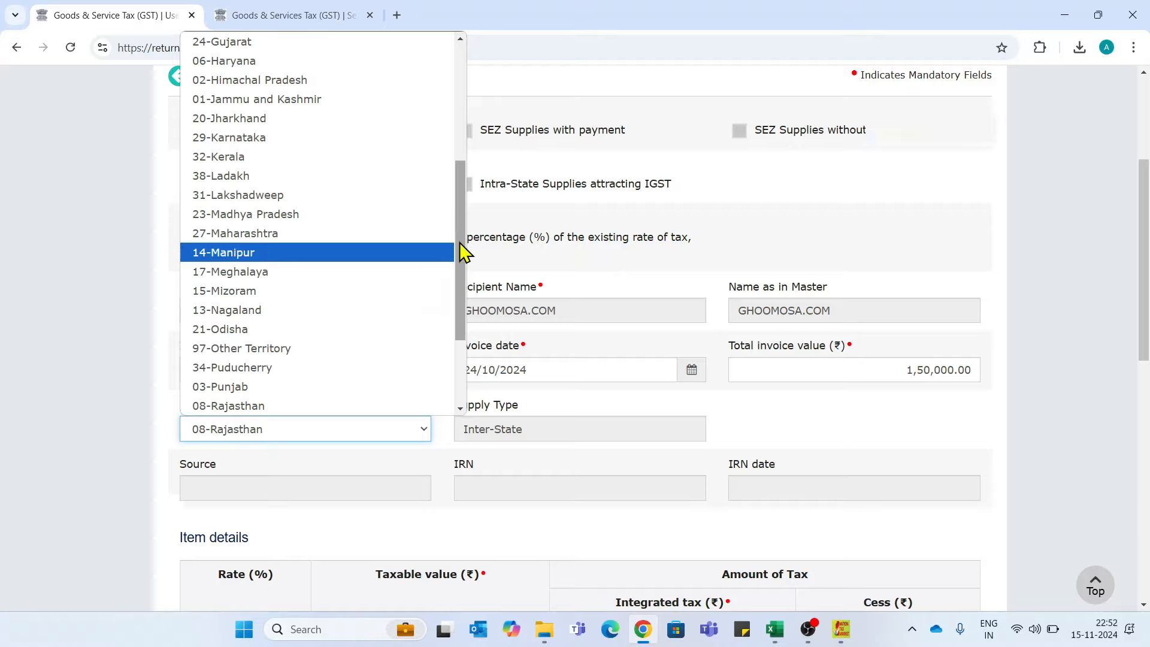
pyautogui.scroll(3, 456, 252)
pyautogui.click(214, 95)
pyautogui.moveTo(1147, 270); pyautogui.dragTo(1143, 321)
# Set the invoice's place of supply to 08-Rajasthan.
pyautogui.click(308, 296)
pyautogui.moveTo(464, 413); pyautogui.dragTo(461, 583)
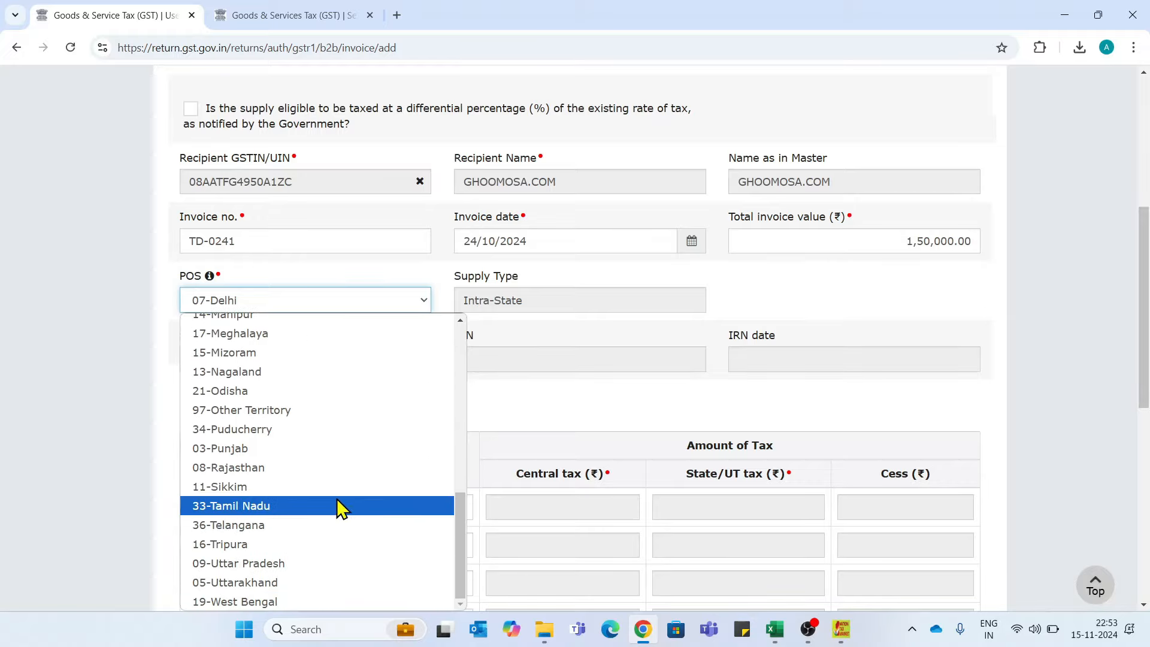
pyautogui.click(239, 468)
# Enter the taxable value 142857.14 from the Excel workbook in the 5% rate row of the item details.
pyautogui.moveTo(1145, 316)
pyautogui.mouseDown()
pyautogui.moveTo(1147, 420)
pyautogui.moveTo(1147, 327)
pyautogui.mouseUp()
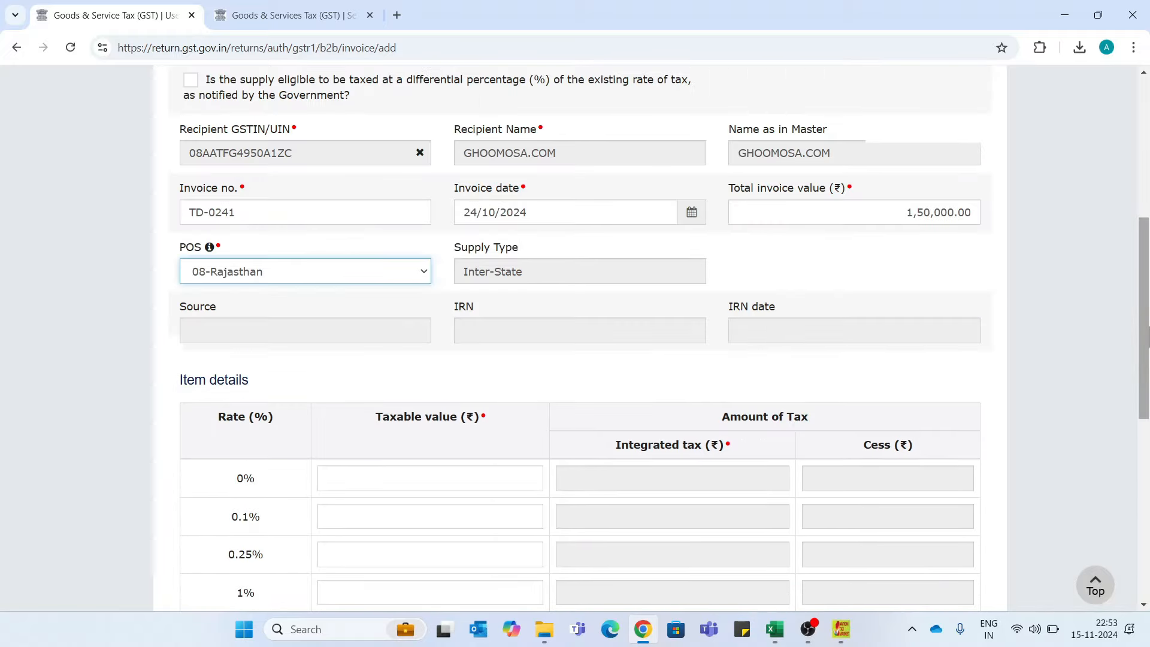
pyautogui.hotkey('alt', 'Tab')
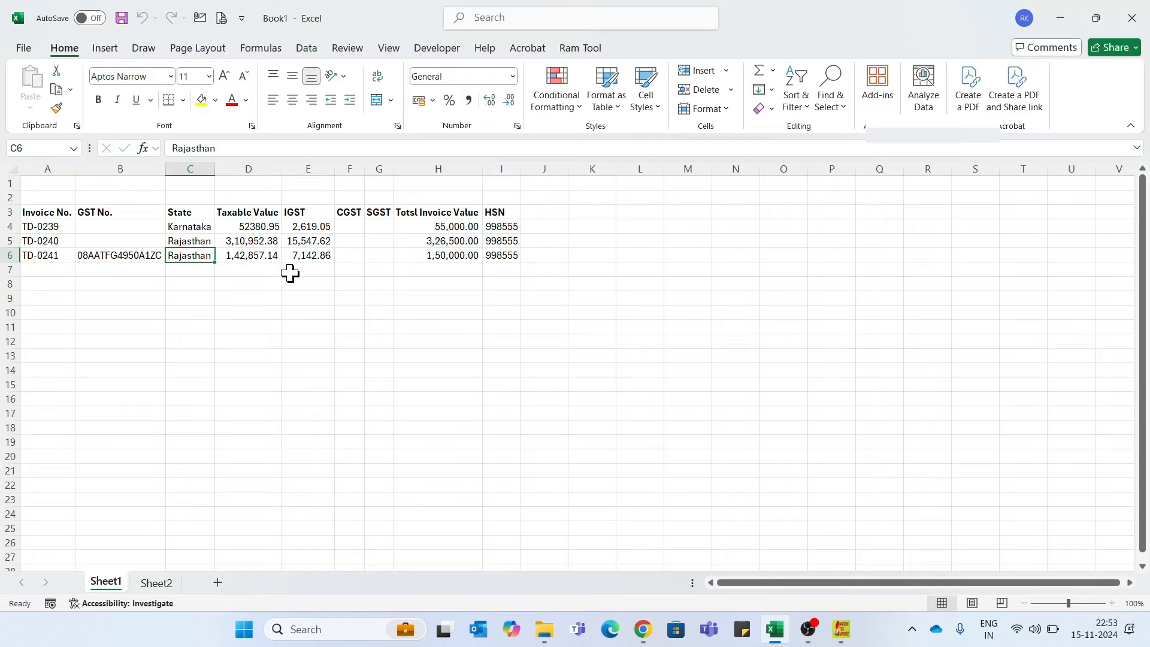
pyautogui.hotkey('alt', 'Tab')
pyautogui.moveTo(1141, 437); pyautogui.dragTo(1130, 516)
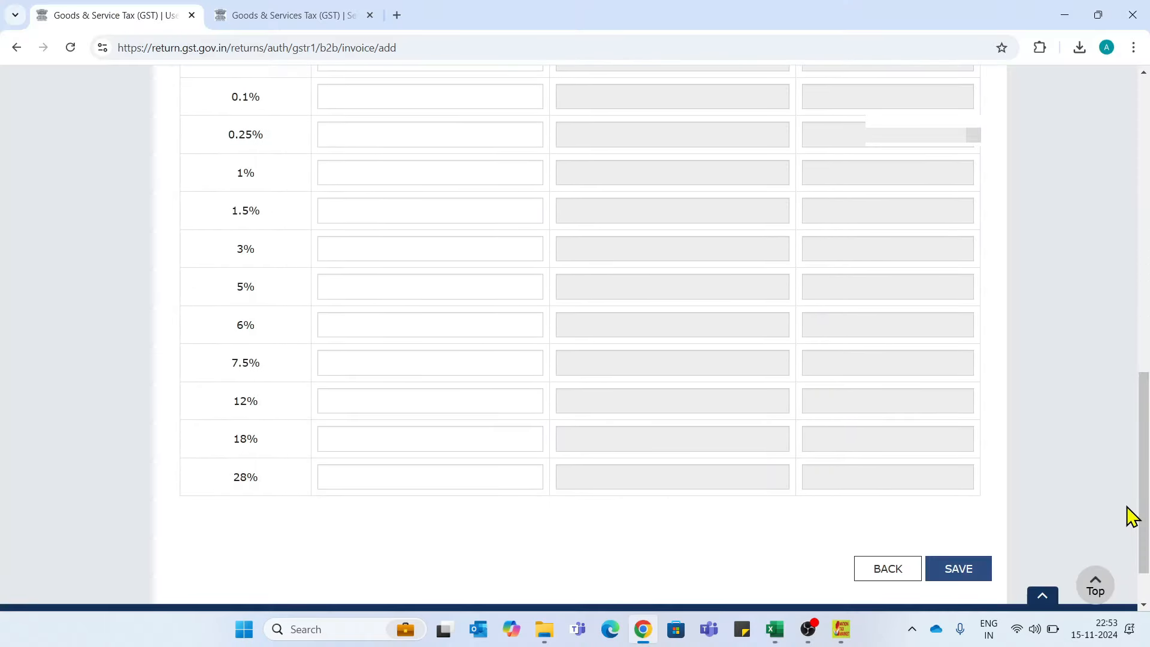
pyautogui.click(416, 289)
pyautogui.write('142857.14')
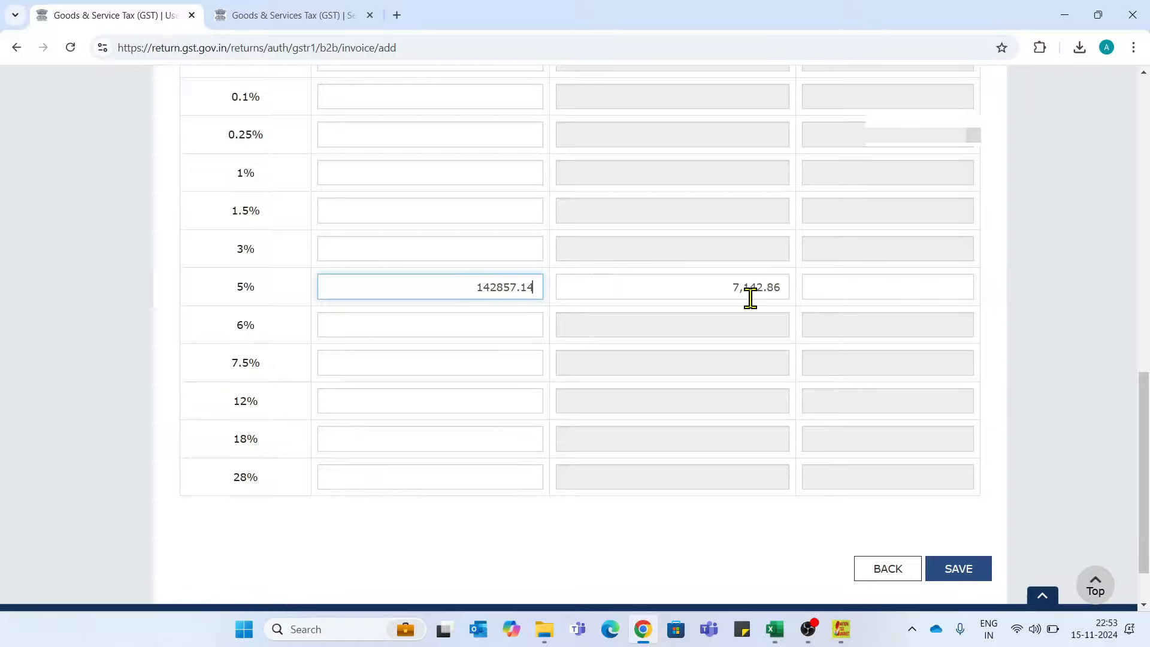
# Check the integrated tax against the IGST for TD-0241 in the Excel workbook and save the invoice.
pyautogui.hotkey('alt', 'Tab')
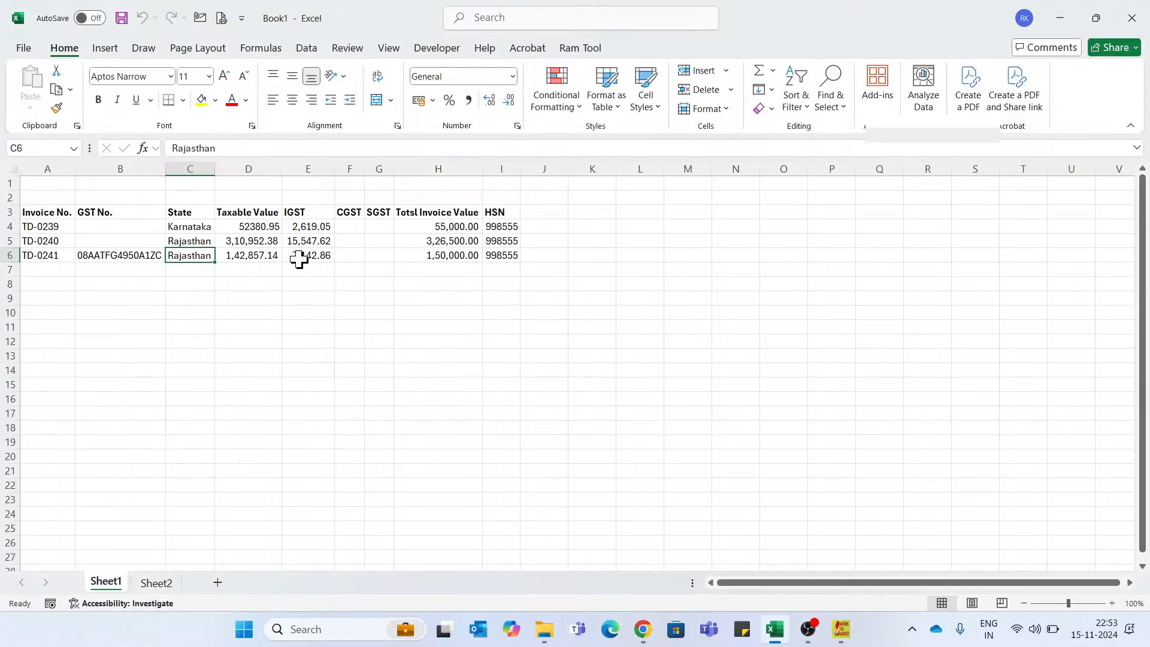
pyautogui.hotkey('alt', 'Tab')
pyautogui.click(949, 573)
# Leave the invoice form and the B2B recipient summary to return to the GSTR-1 record overview.
pyautogui.moveTo(1142, 525); pyautogui.dragTo(1141, 607)
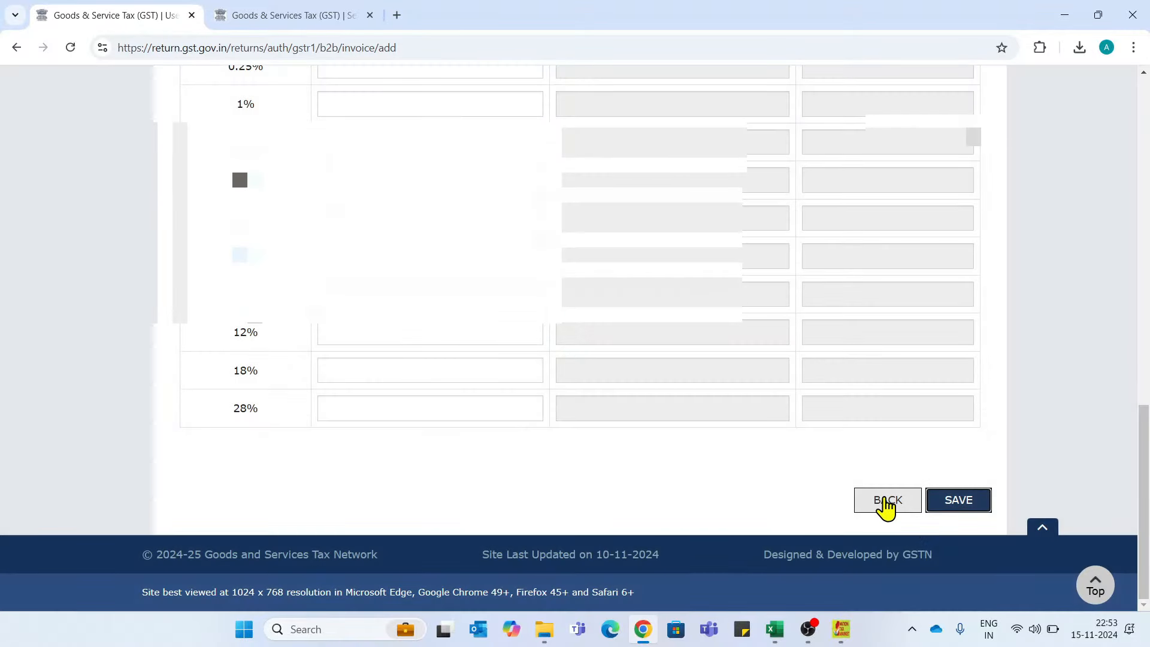
pyautogui.click(887, 501)
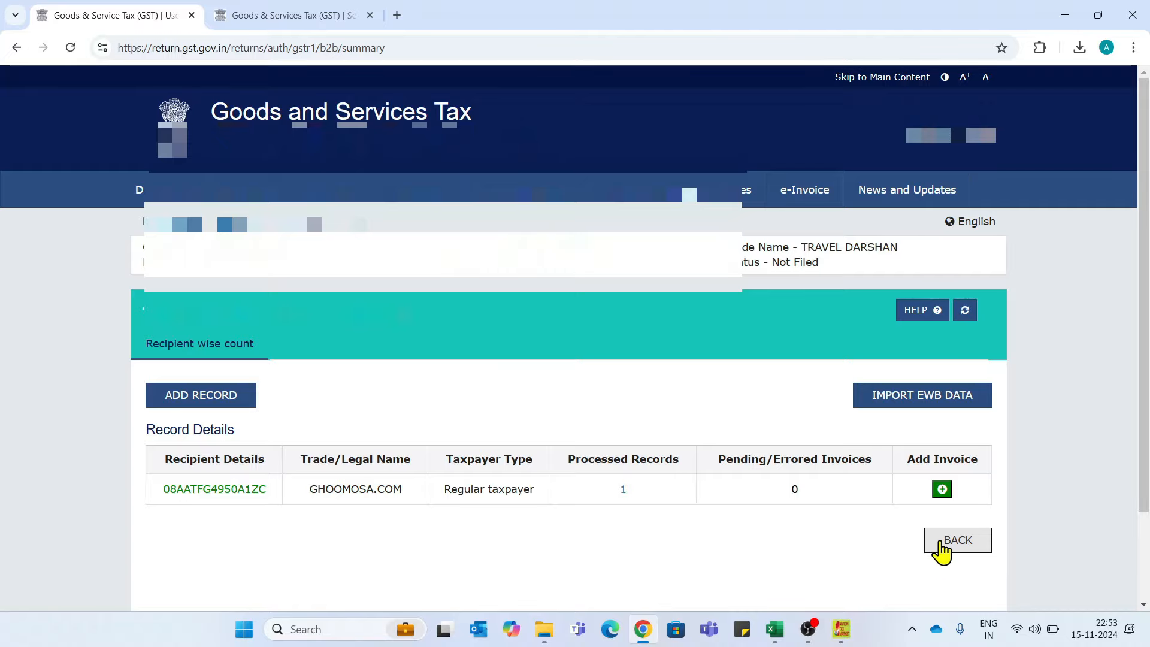
pyautogui.scroll(-2, 934, 515)
pyautogui.click(952, 432)
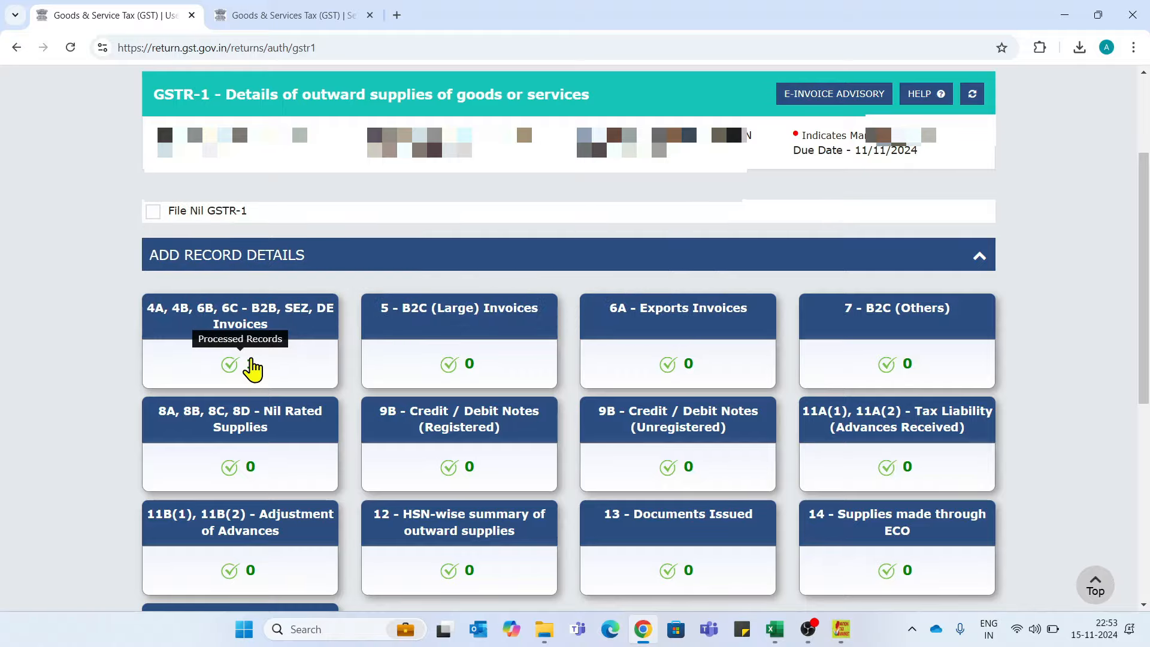
# Examine the state, tax and total values of invoices TD-0239 and TD-0240, which have no GST number, in the Excel workbook.
pyautogui.hotkey('alt', 'Tab')
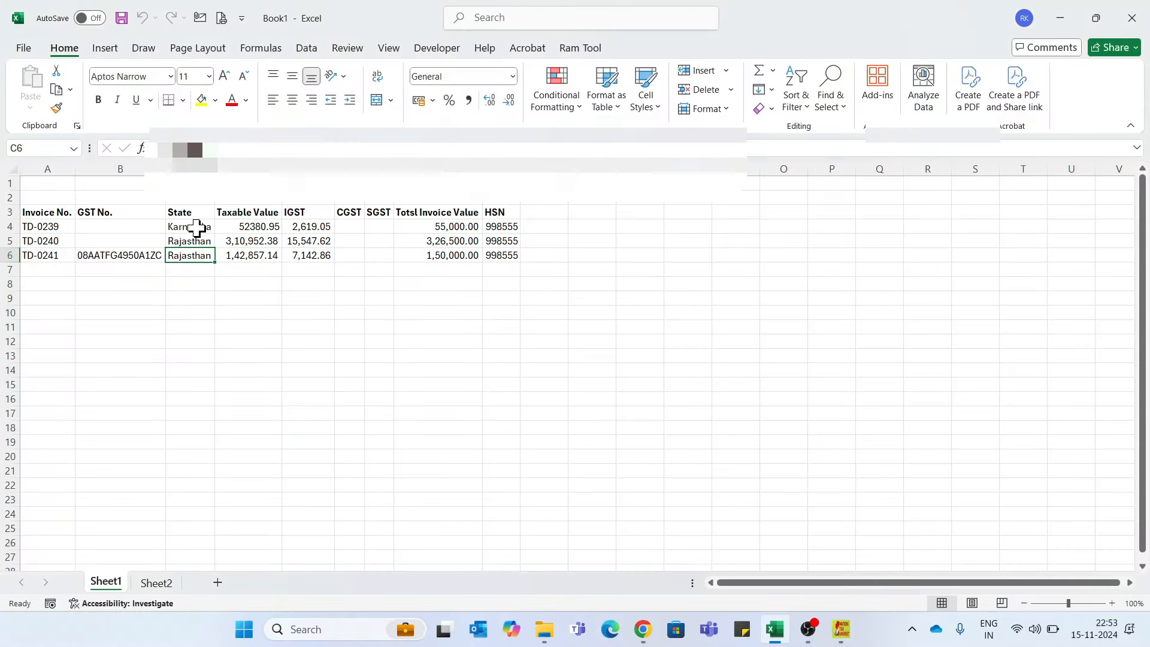
pyautogui.moveTo(196, 227); pyautogui.dragTo(209, 241)
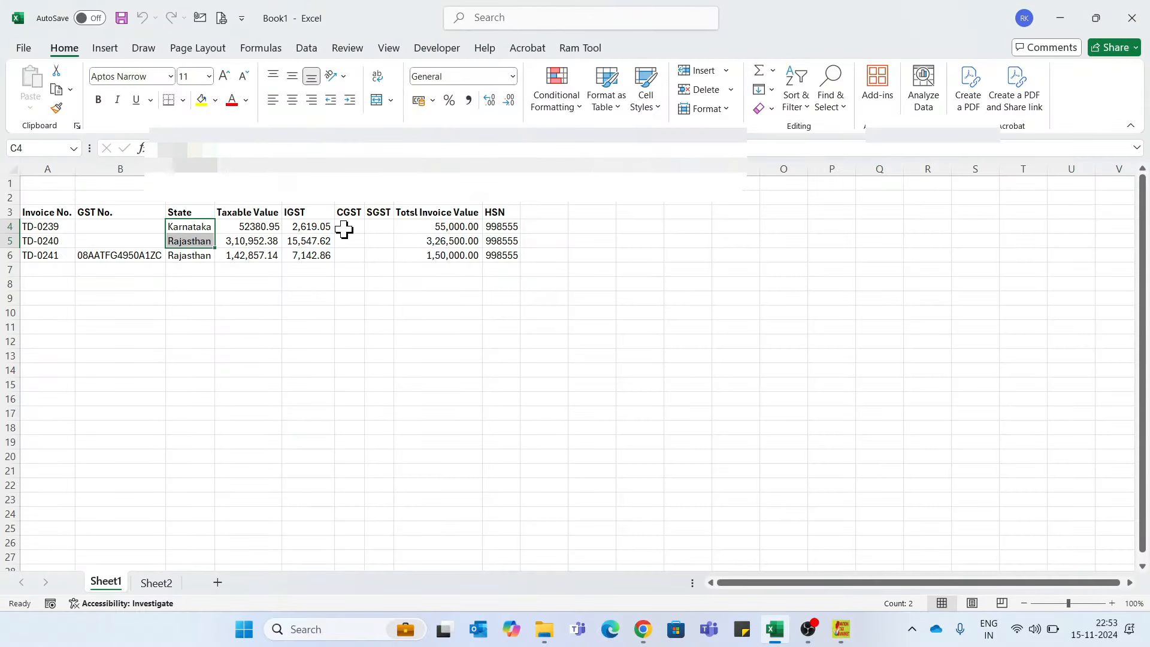
pyautogui.hotkey('alt', 'Tab')
pyautogui.hotkey('alt', 'Tab')
pyautogui.press('Right')
pyautogui.press('Right')
pyautogui.press('Right')
pyautogui.press('Right')
pyautogui.press('Right')
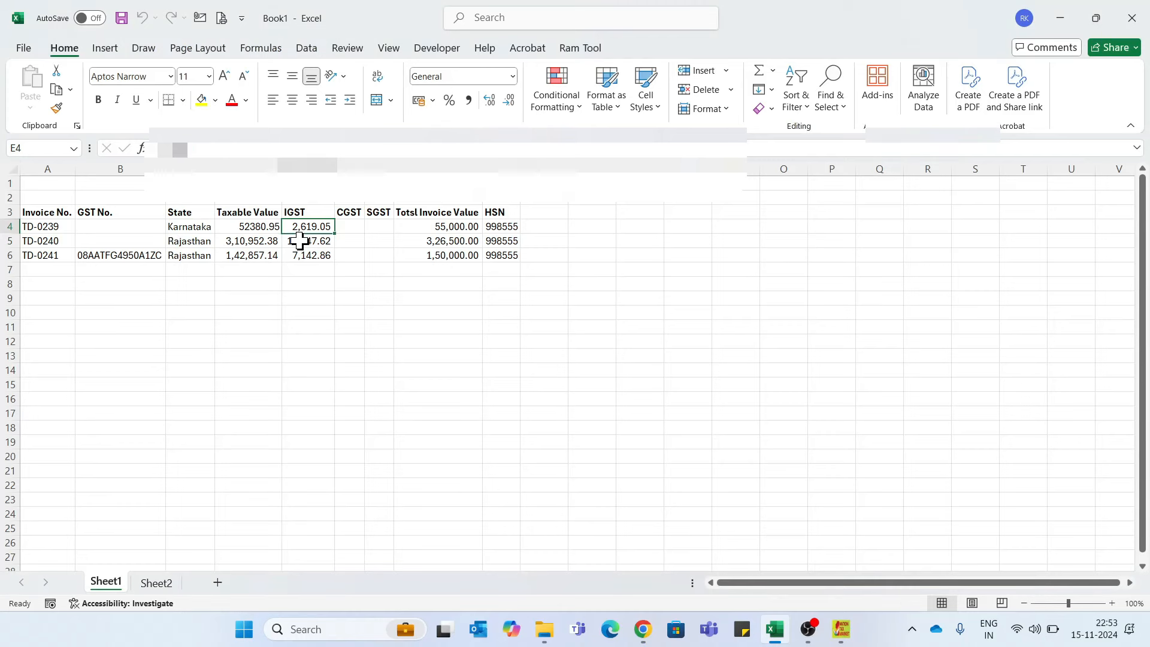
pyautogui.press('Down')
pyautogui.press('Up')
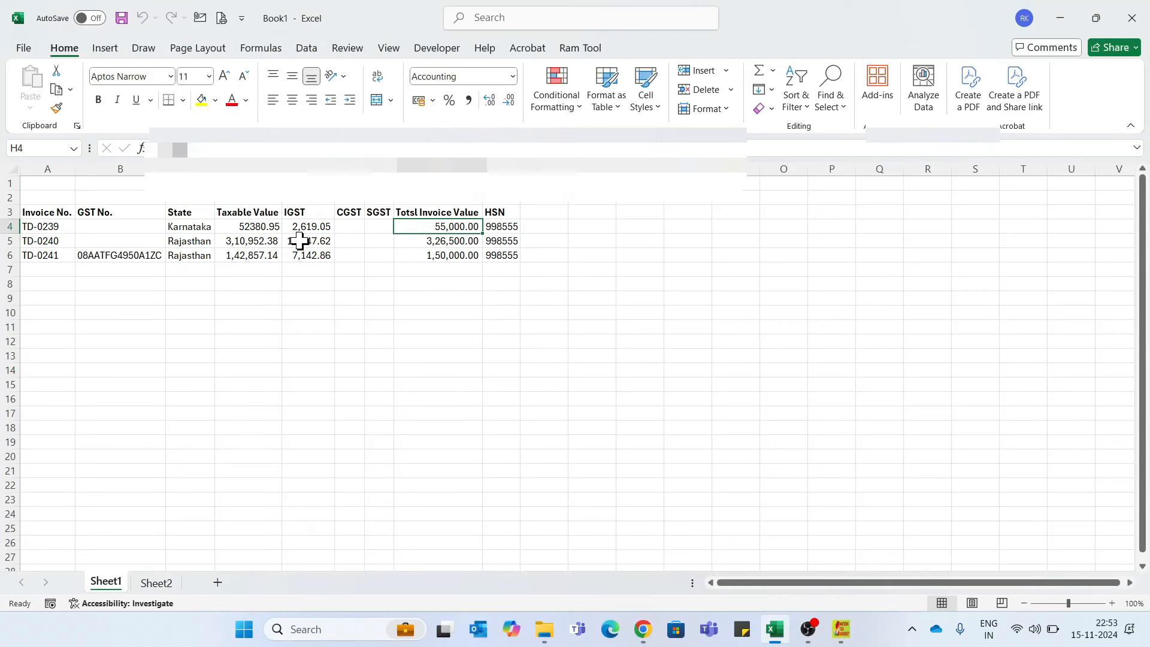
# Locate invoice TD-0240 in the Excel workbook and start a new record under 5 - B2C (Large) Invoices on the GST portal.
pyautogui.hotkey('alt', 'Tab')
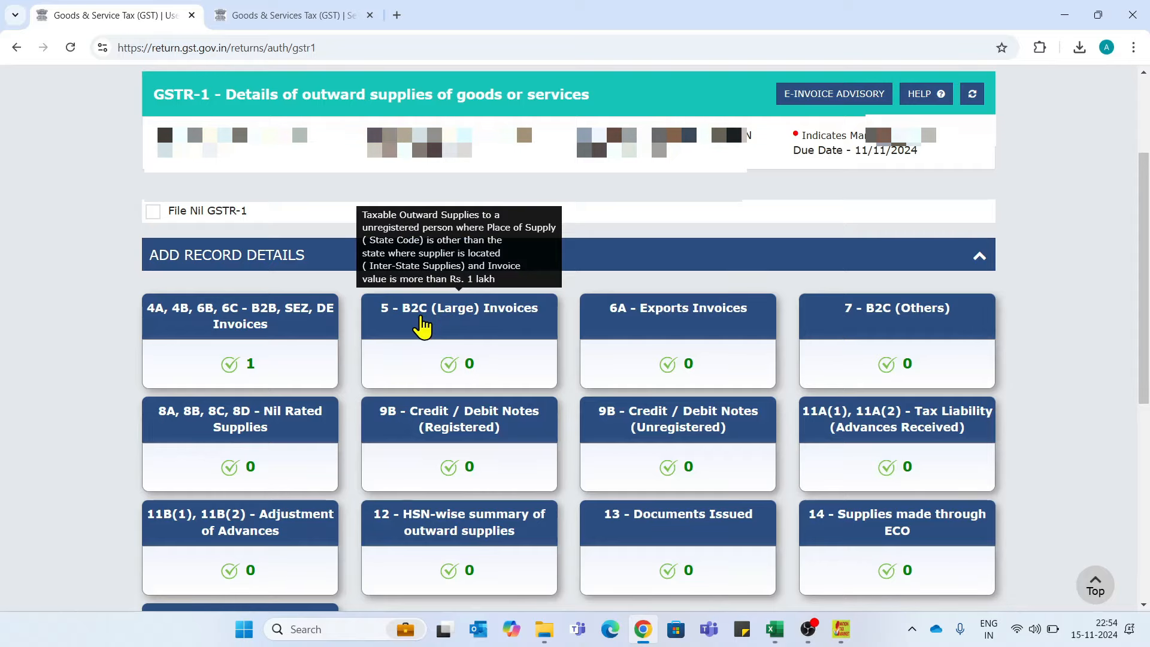
pyautogui.hotkey('alt', 'Tab')
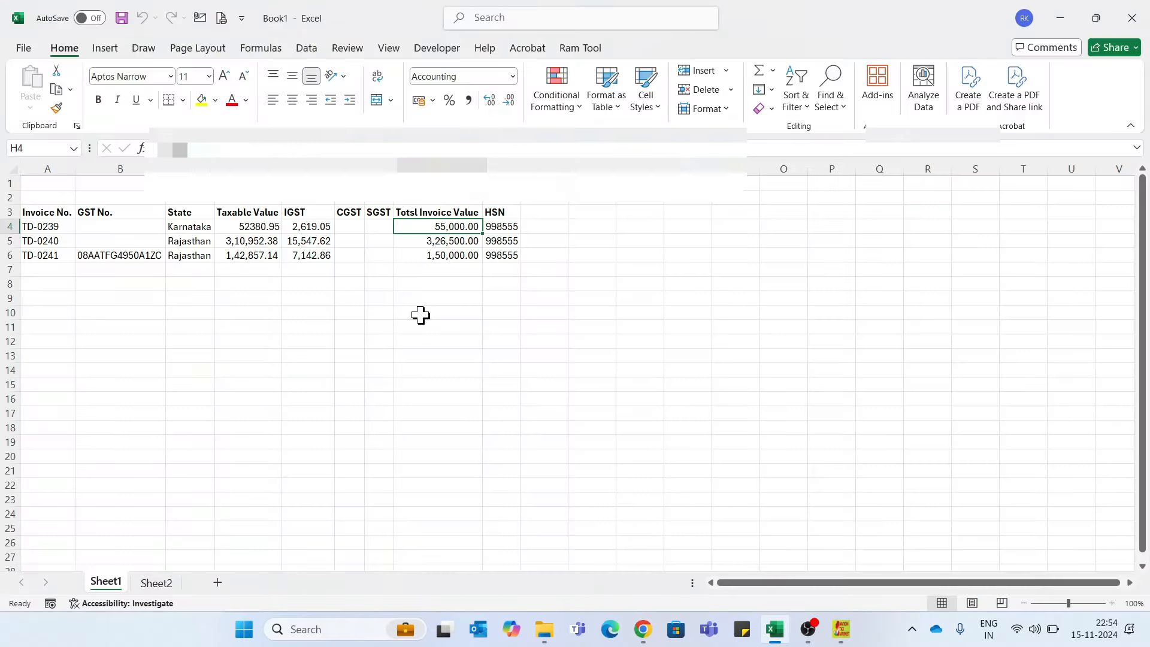
pyautogui.press('Down')
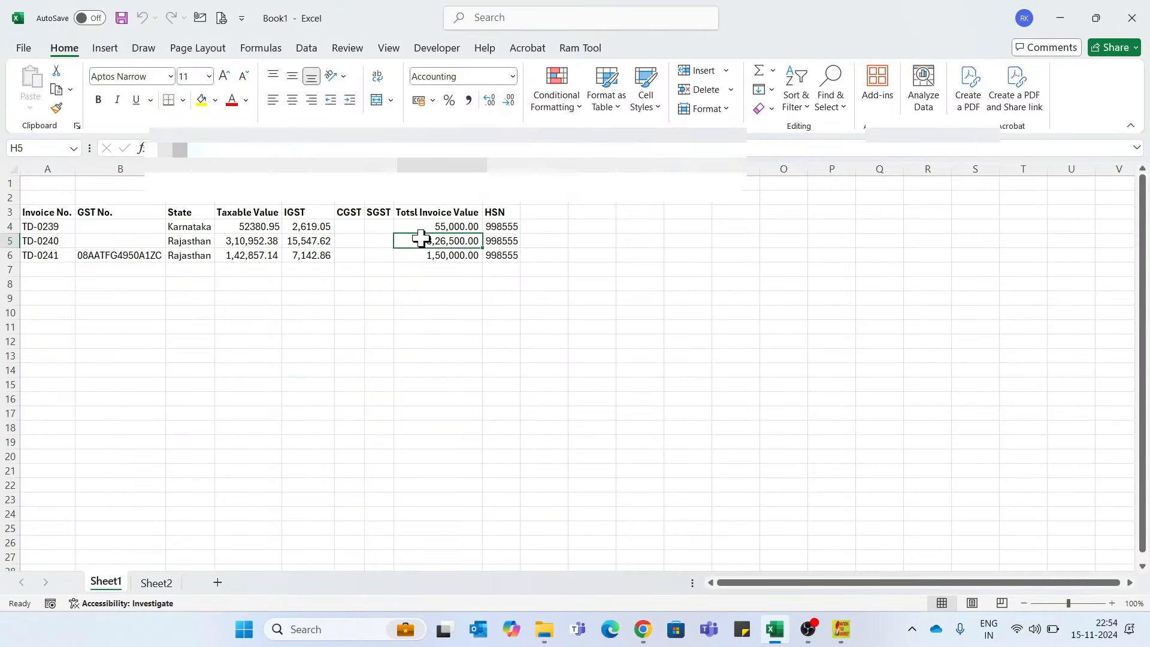
pyautogui.hotkey('shift', 'space')
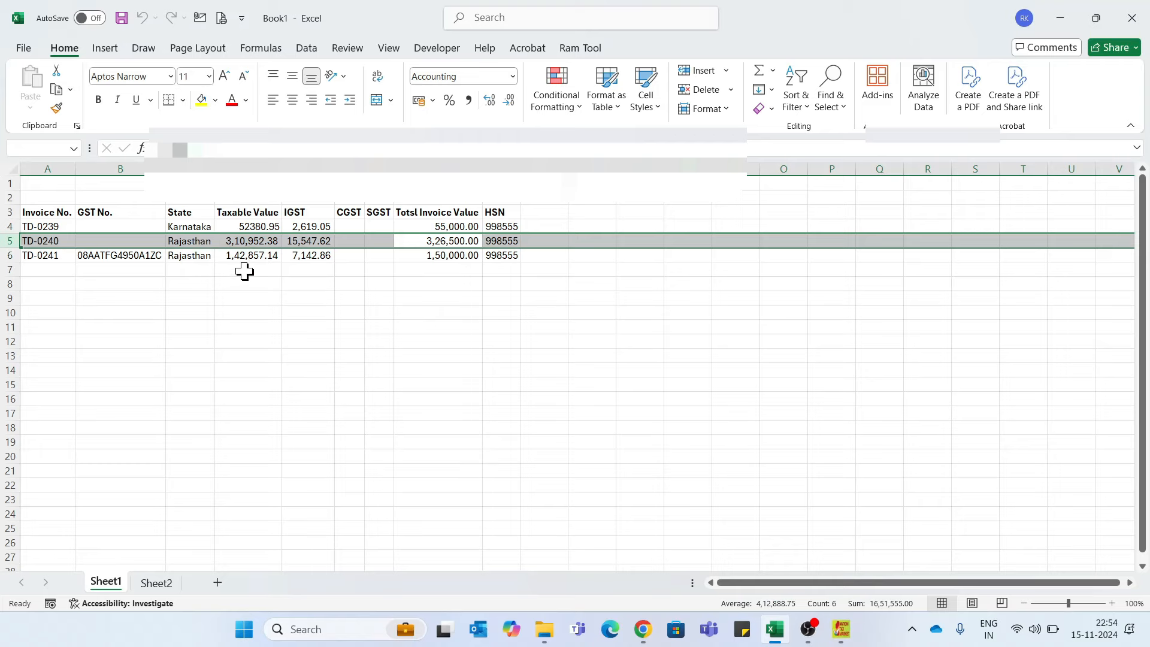
pyautogui.hotkey('alt', 'Tab')
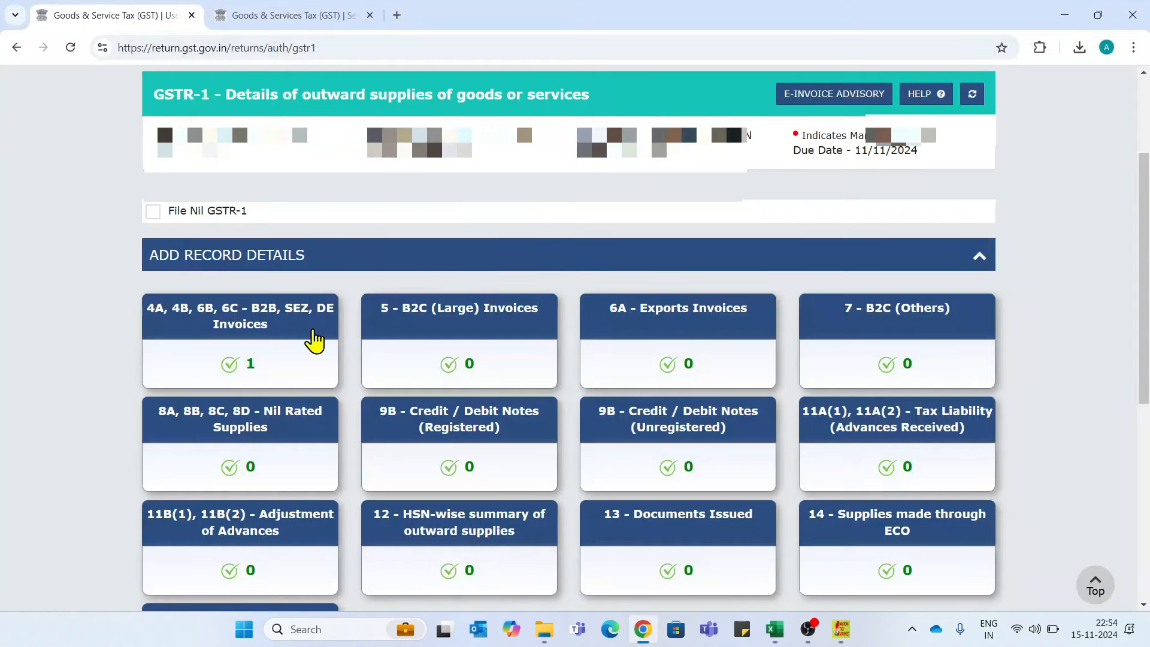
pyautogui.click(461, 331)
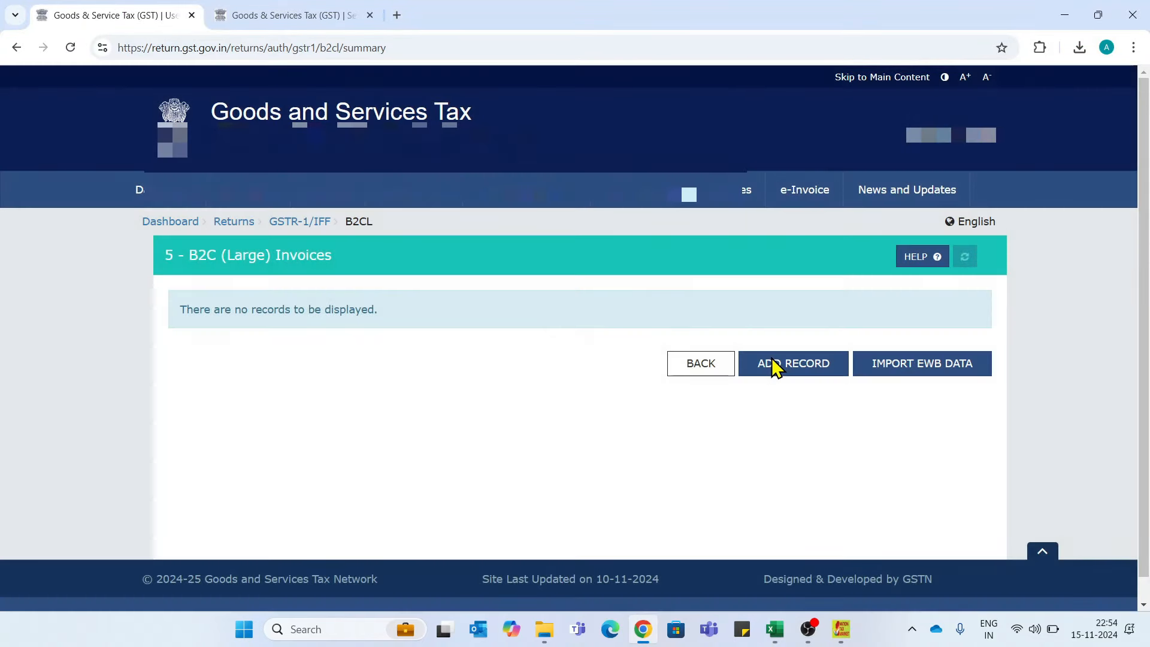
pyautogui.click(775, 366)
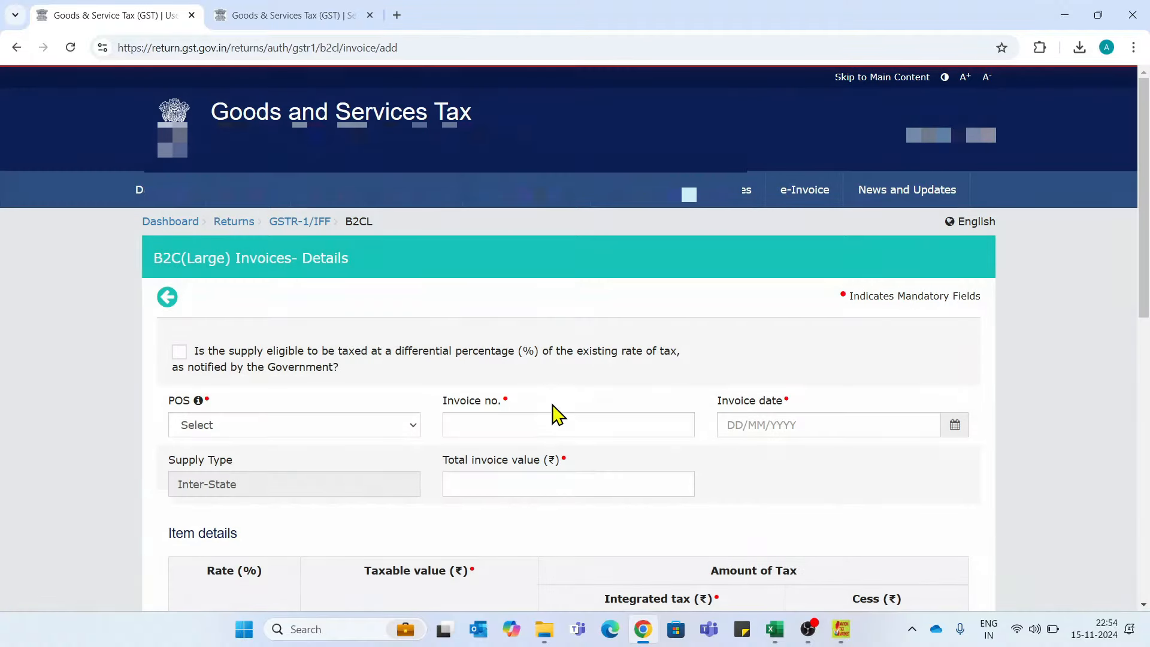
# Check the state of TD-0240 in the Excel workbook and set the invoice's POS to 08-Rajasthan.
pyautogui.moveTo(1144, 217); pyautogui.dragTo(1038, 308)
pyautogui.hotkey('alt', 'Tab')
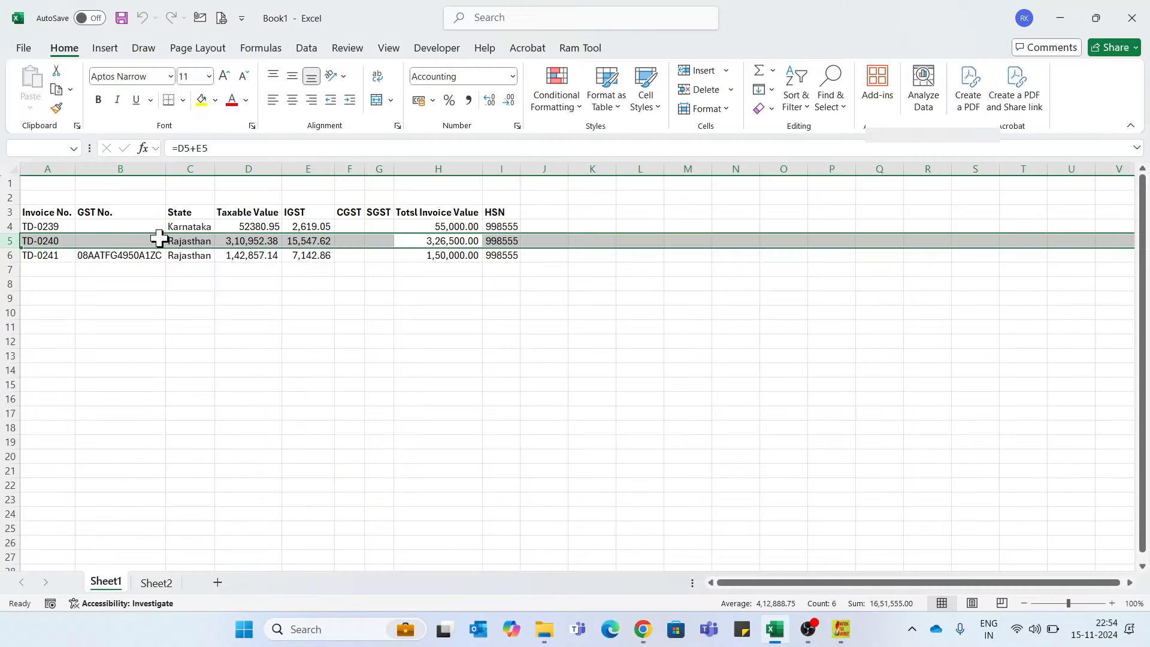
pyautogui.hotkey('alt', 'Tab')
pyautogui.click(329, 222)
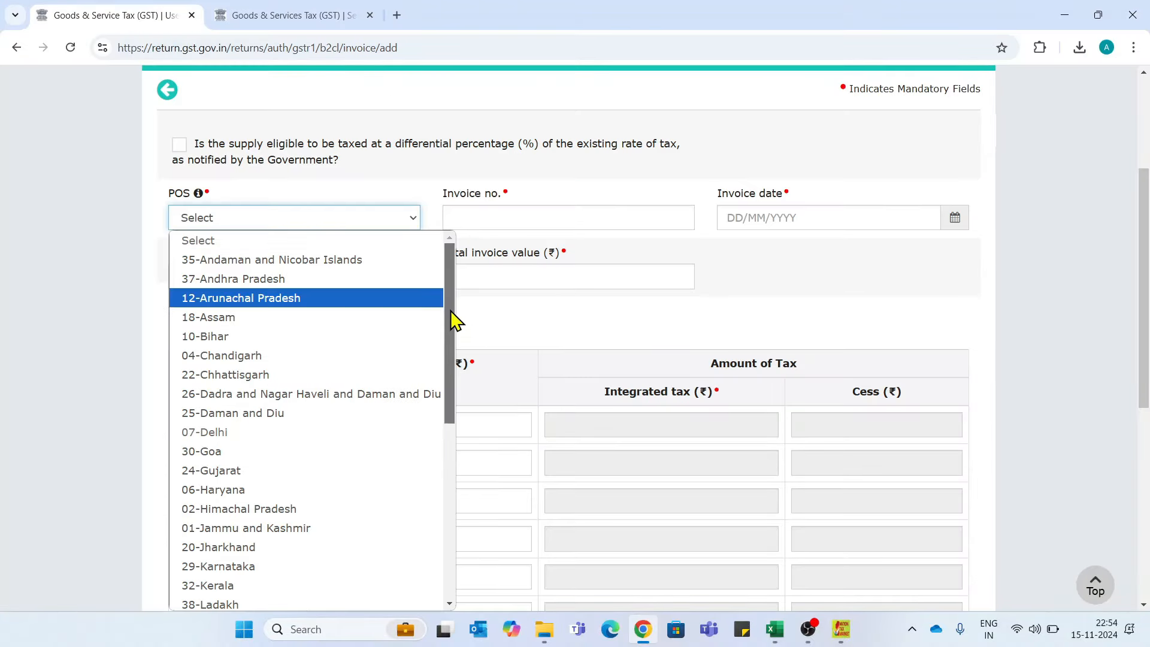
pyautogui.moveTo(454, 321); pyautogui.dragTo(454, 394)
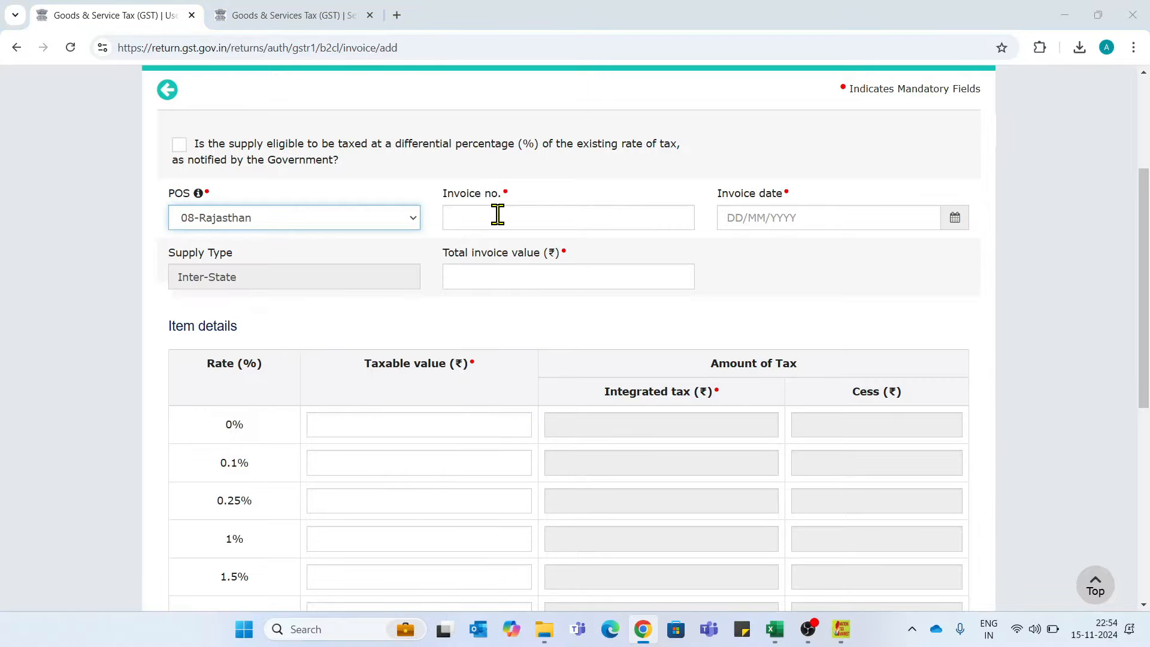
# Copy invoice number TD-0240 from the Excel workbook into the B2C (Large) invoice form and set the invoice date to 16/10/2024.
pyautogui.hotkey('alt', 'Tab')
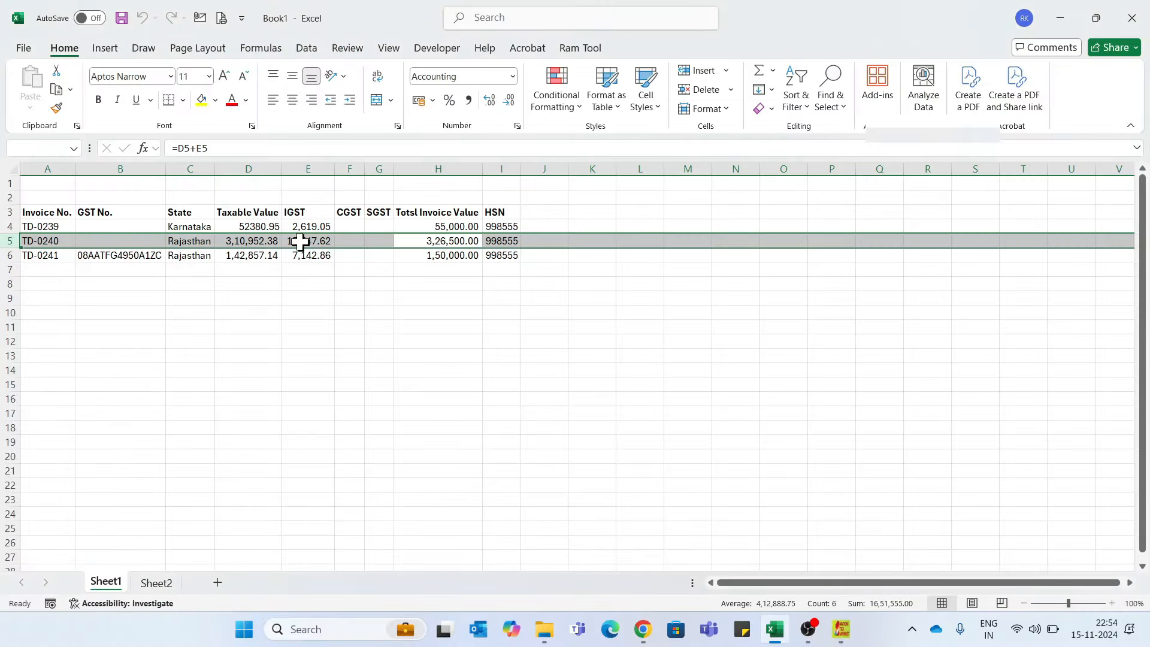
pyautogui.click(48, 241)
pyautogui.hotkey('ctrl', 'c')
pyautogui.hotkey('alt', 'Tab')
pyautogui.hotkey('ctrl', 'v')
pyautogui.hotkey('alt', 'Tab')
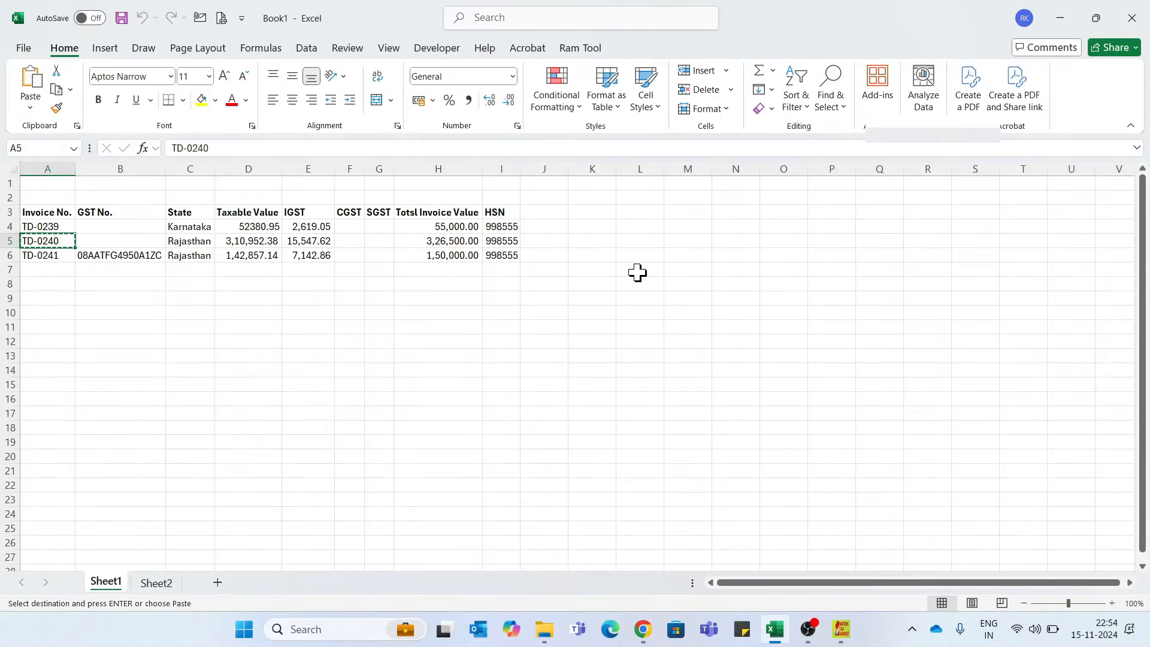
pyautogui.hotkey('alt', 'Tab')
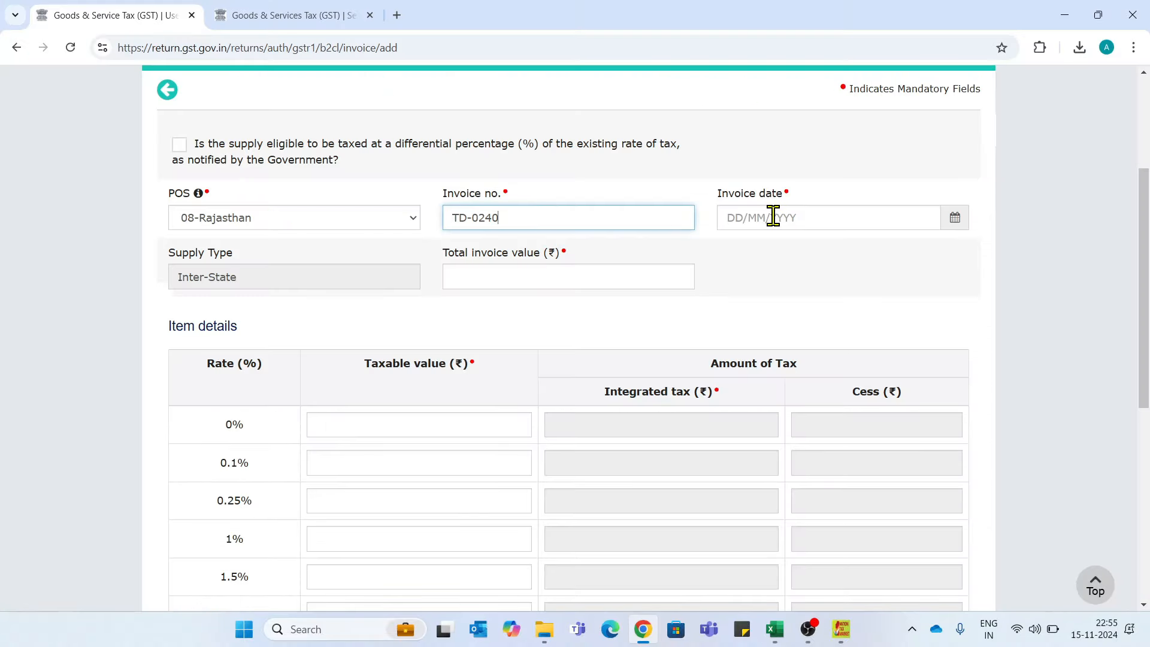
pyautogui.click(954, 220)
pyautogui.click(565, 373)
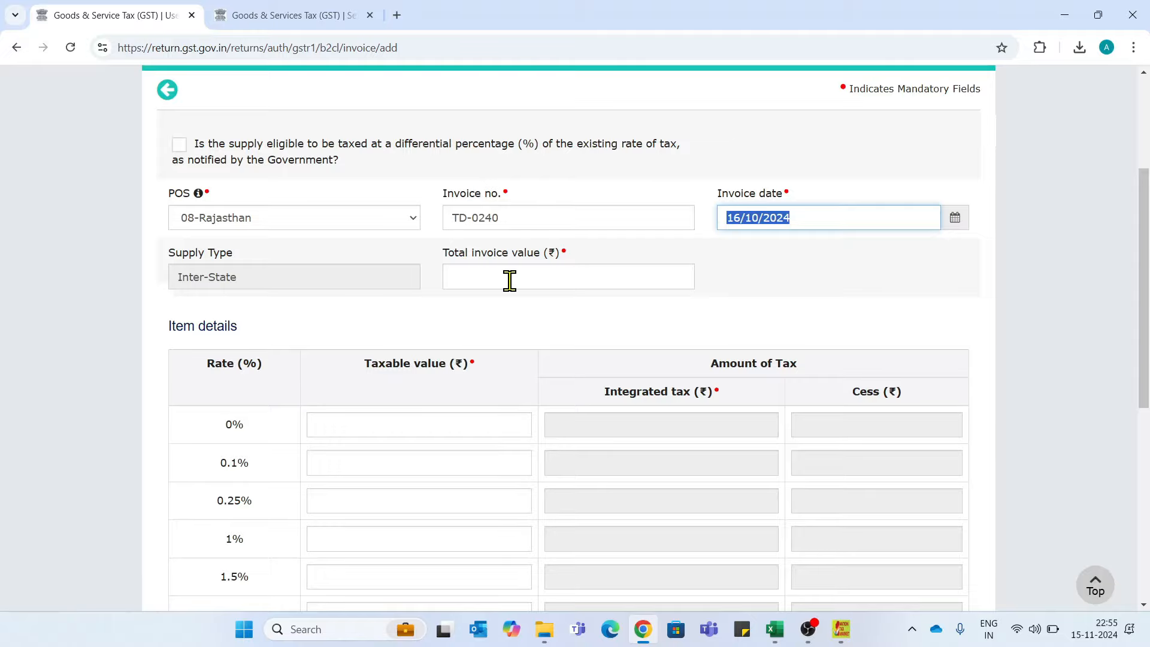
# Look up the total of TD-0240 in the Excel workbook and enter 326500 as the total invoice value.
pyautogui.hotkey('alt', 'Tab')
pyautogui.press('Tab')
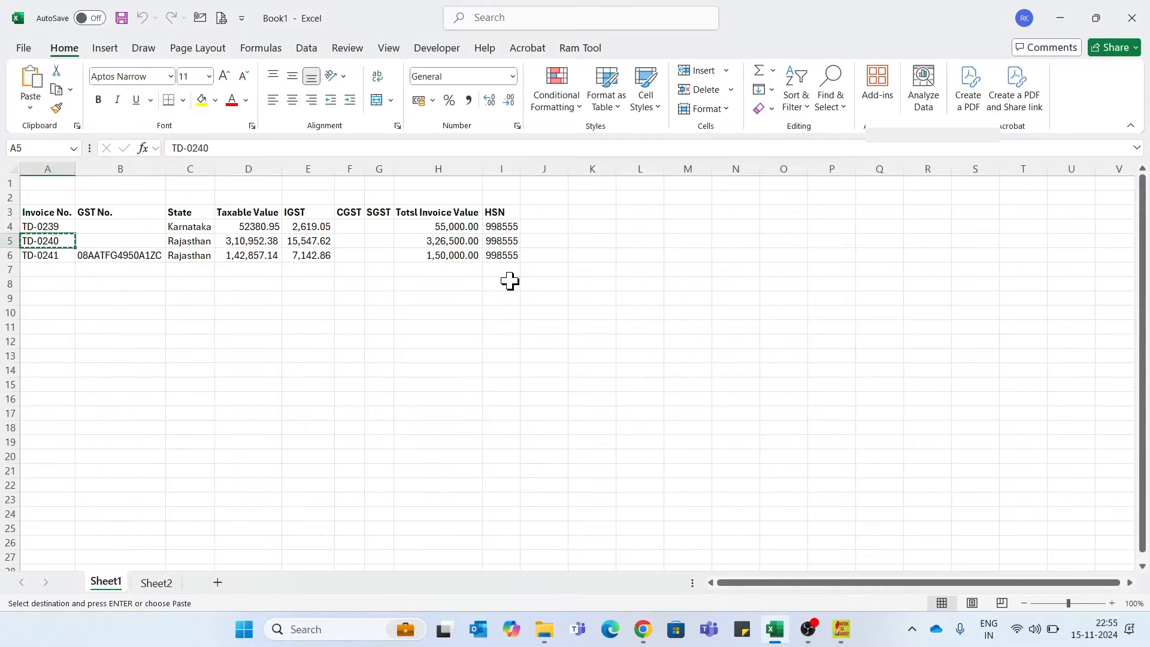
pyautogui.press('Right')
pyautogui.press('Right')
pyautogui.press('Right')
pyautogui.press('Right')
pyautogui.press('Right')
pyautogui.press('Right')
pyautogui.press('Right')
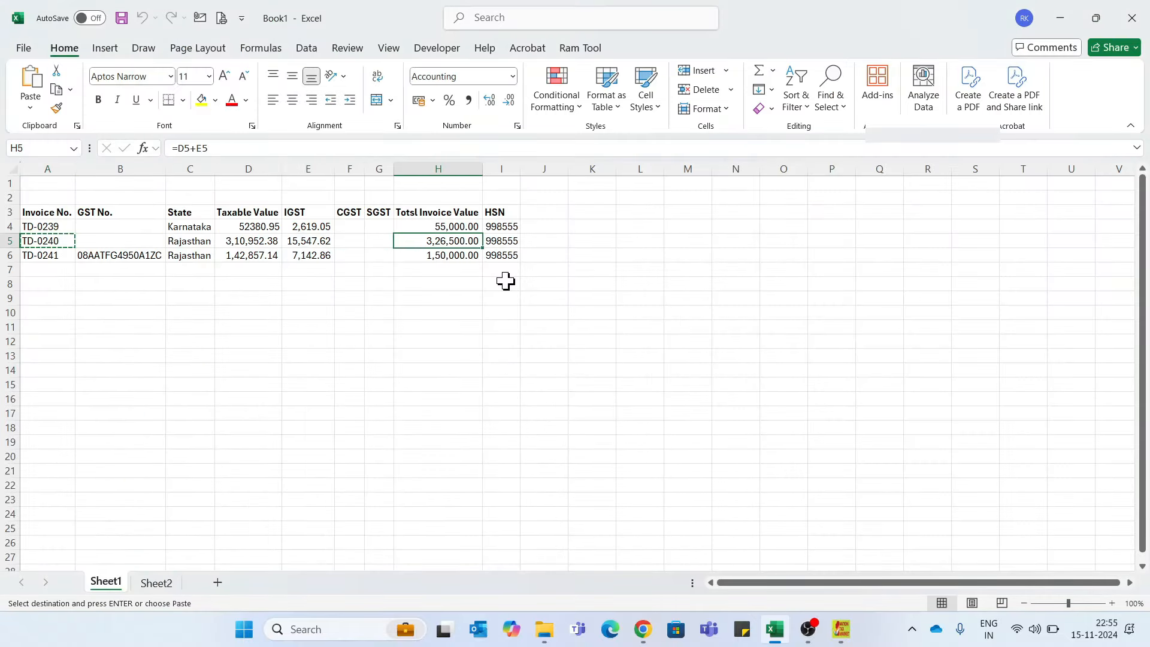
pyautogui.hotkey('alt', 'Tab')
pyautogui.click(506, 281)
pyautogui.write('326500')
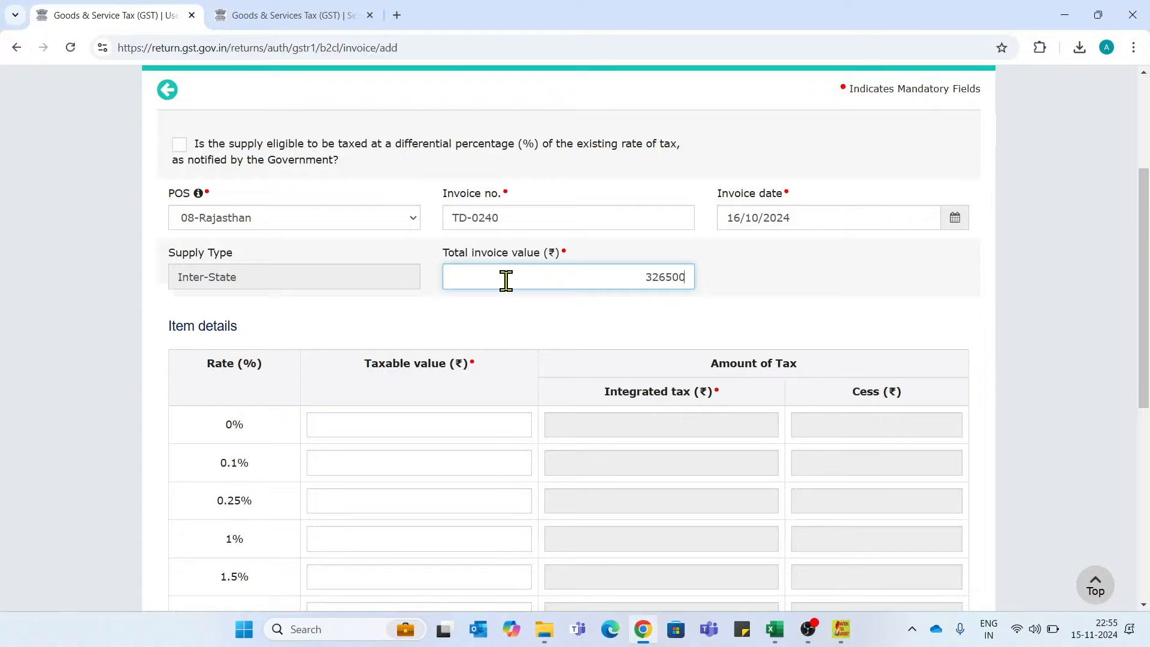
# Look up the taxable value of TD-0240 in the Excel workbook and enter 310952.38 in the 5% rate row.
pyautogui.hotkey('alt', 'Tab')
pyautogui.press('Left')
pyautogui.press('Left')
pyautogui.press('Left')
pyautogui.press('Left')
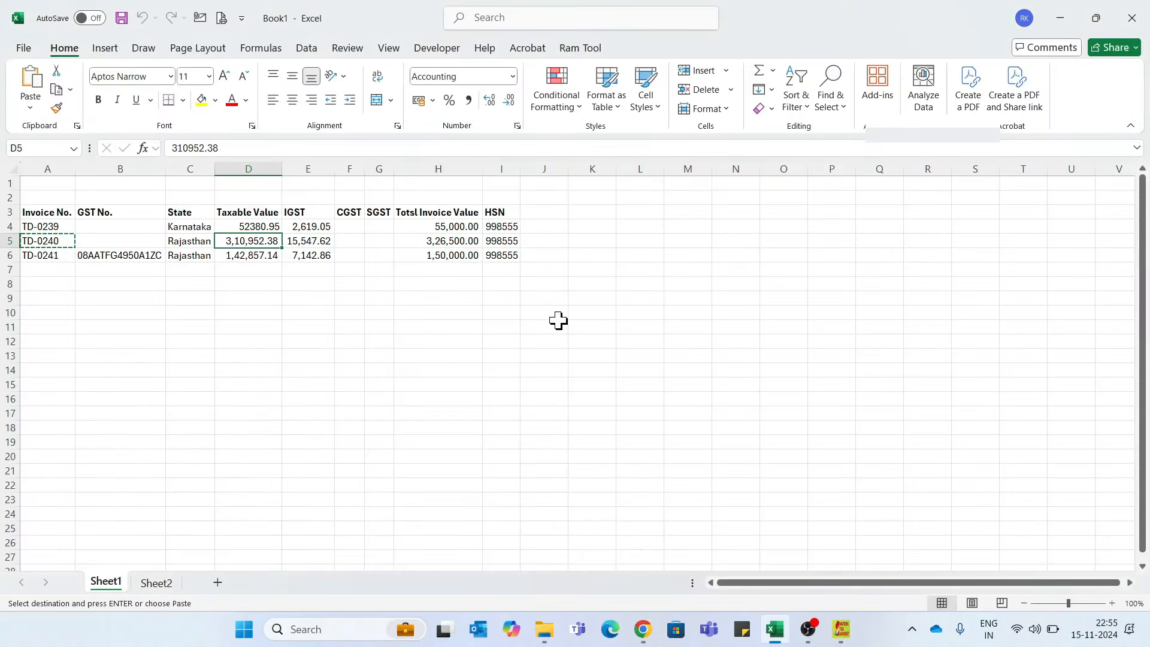
pyautogui.hotkey('alt', 'Tab')
pyautogui.scroll(-5, 560, 329)
pyautogui.click(449, 341)
pyautogui.write('310')
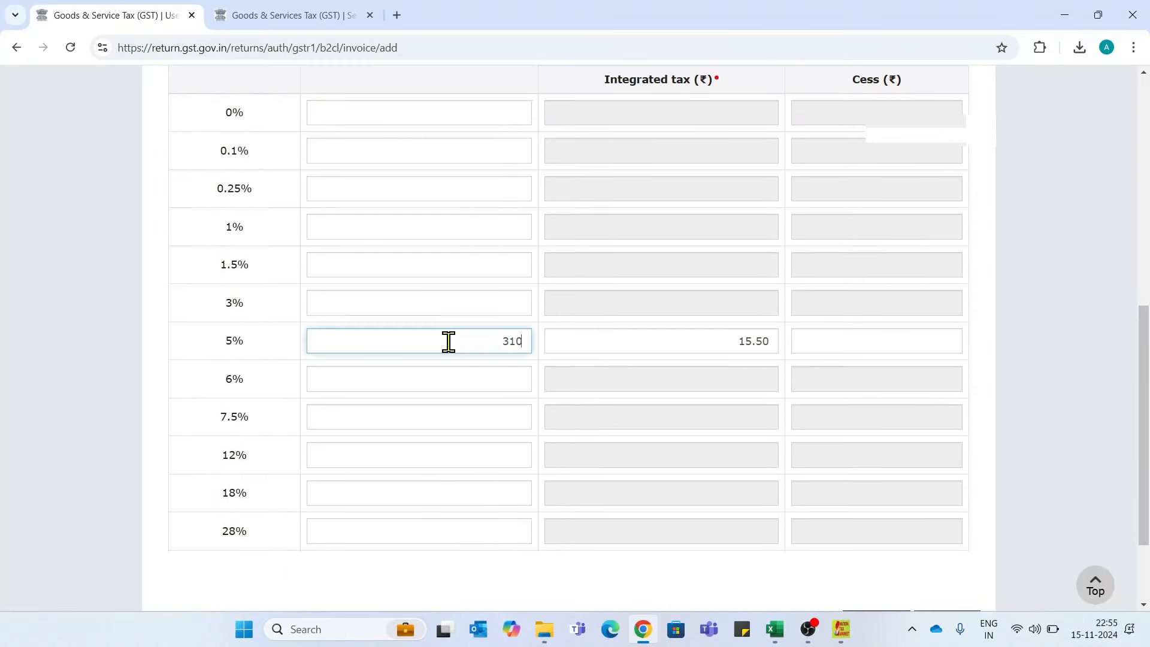
pyautogui.write('952.38')
# Review and save the TD-0240 invoice, and return to the B2C (Large) invoice summary.
pyautogui.moveTo(1145, 374); pyautogui.dragTo(1148, 239)
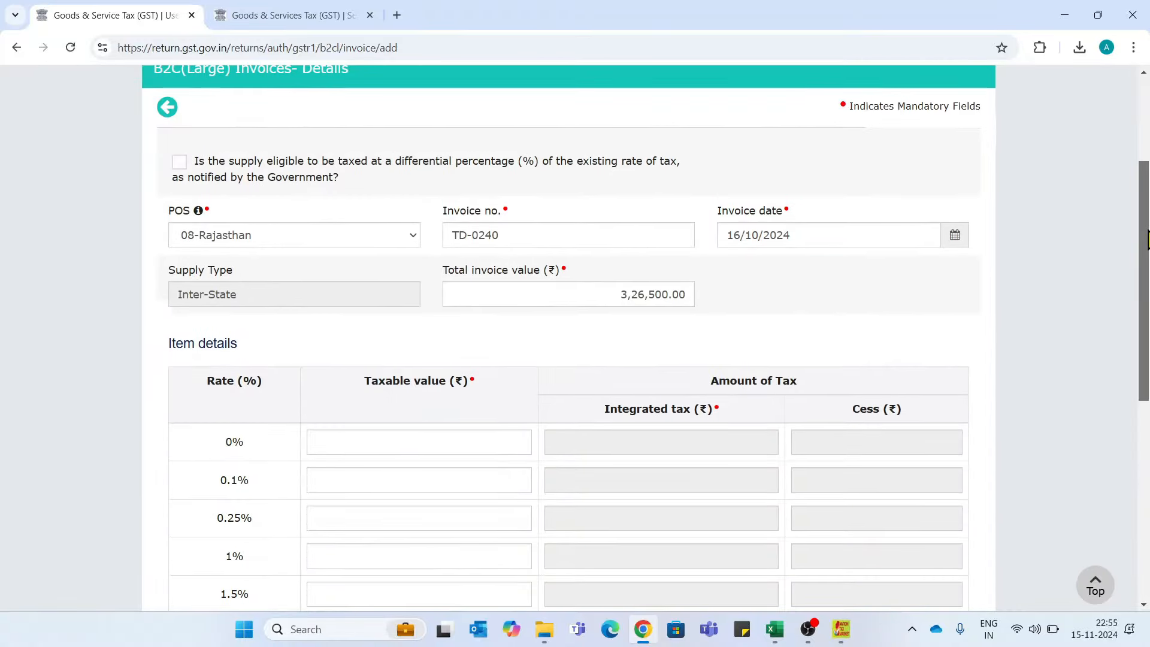
pyautogui.scroll(-6, 870, 132)
pyautogui.click(951, 601)
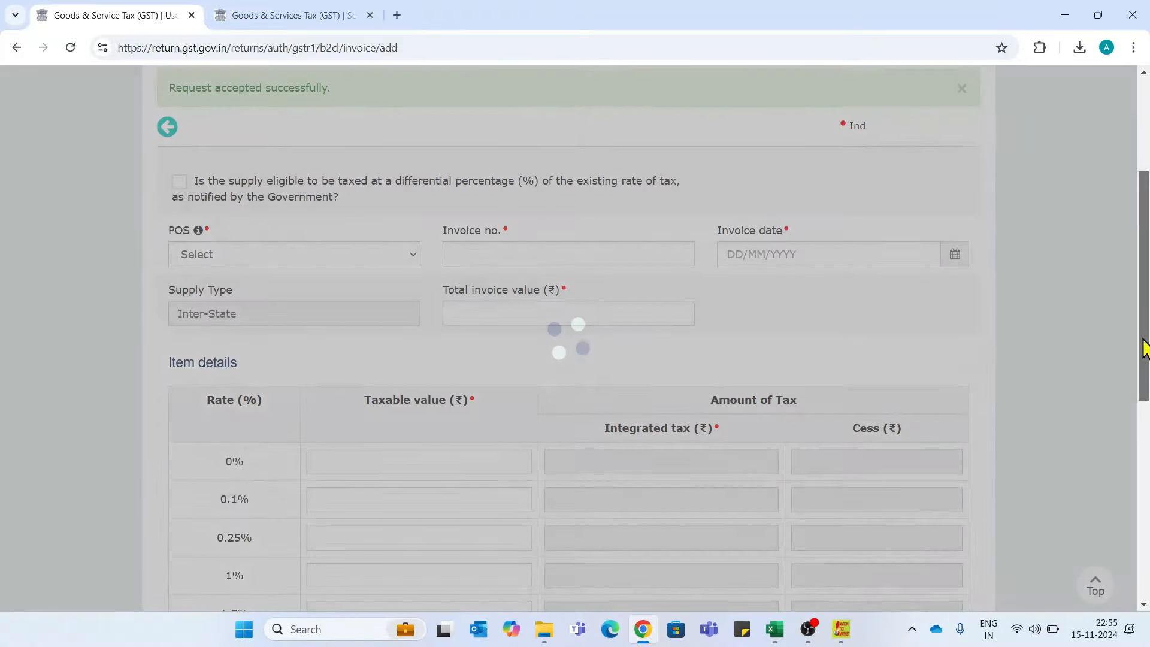
pyautogui.moveTo(1145, 341); pyautogui.dragTo(1136, 542)
pyautogui.click(942, 516)
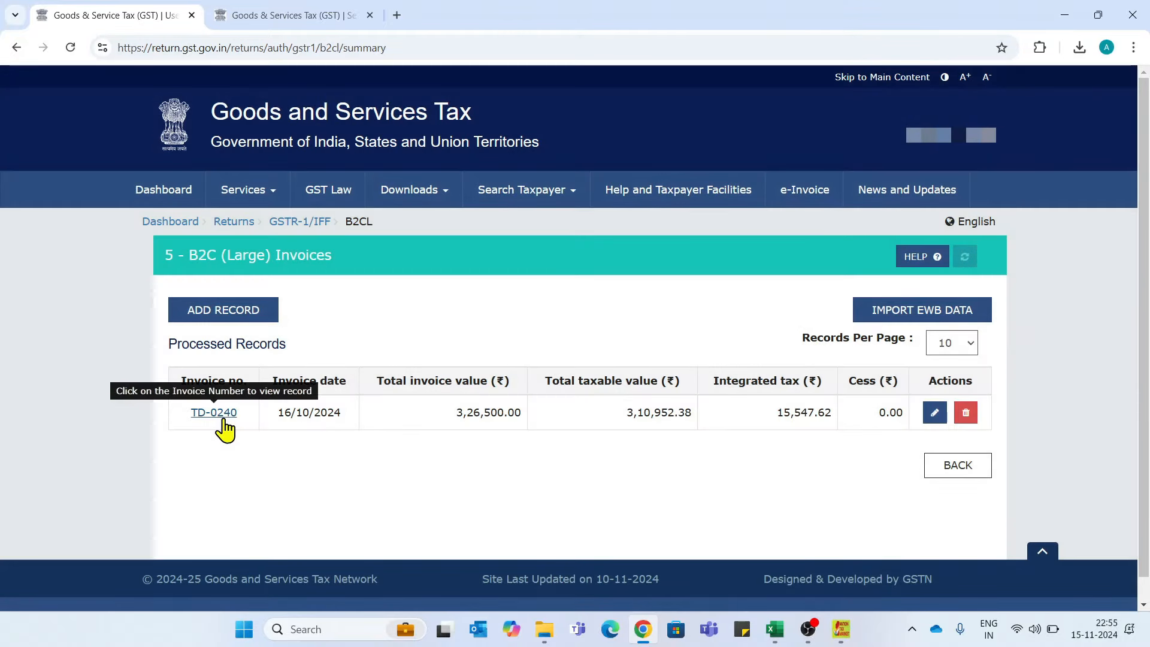
# Check the Excel workbook for the remaining invoice TD-0239 and start a new record under 7 - B2C (Others).
pyautogui.hotkey('alt', 'Tab')
pyautogui.hotkey('alt', 'Tab')
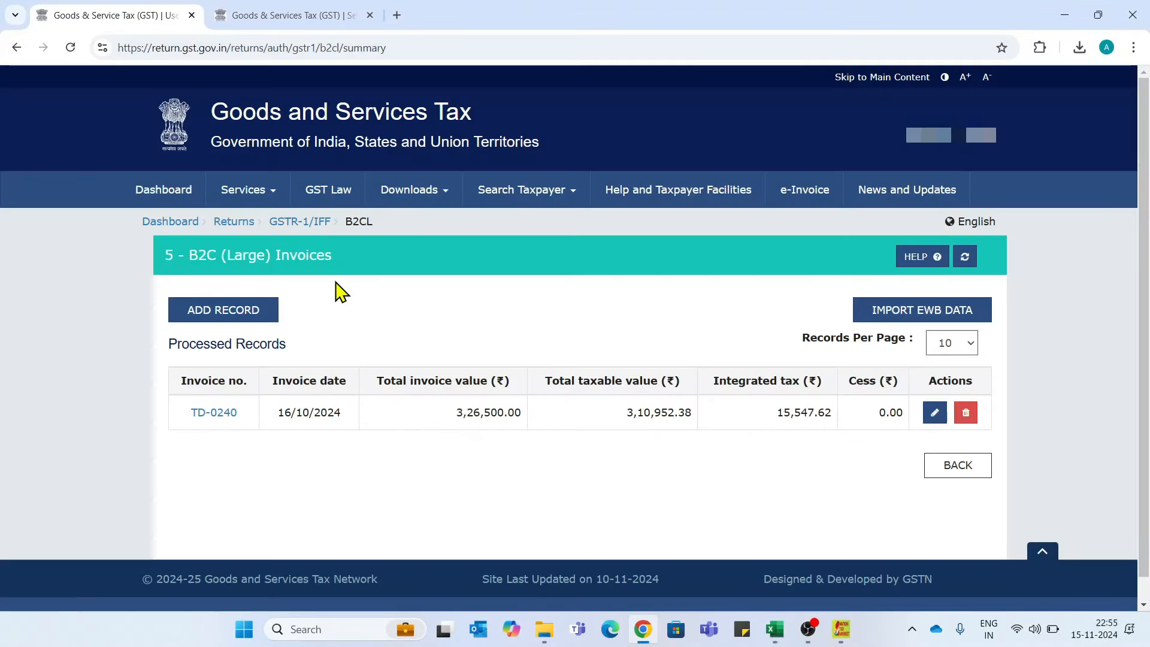
pyautogui.hotkey('alt', 'Tab')
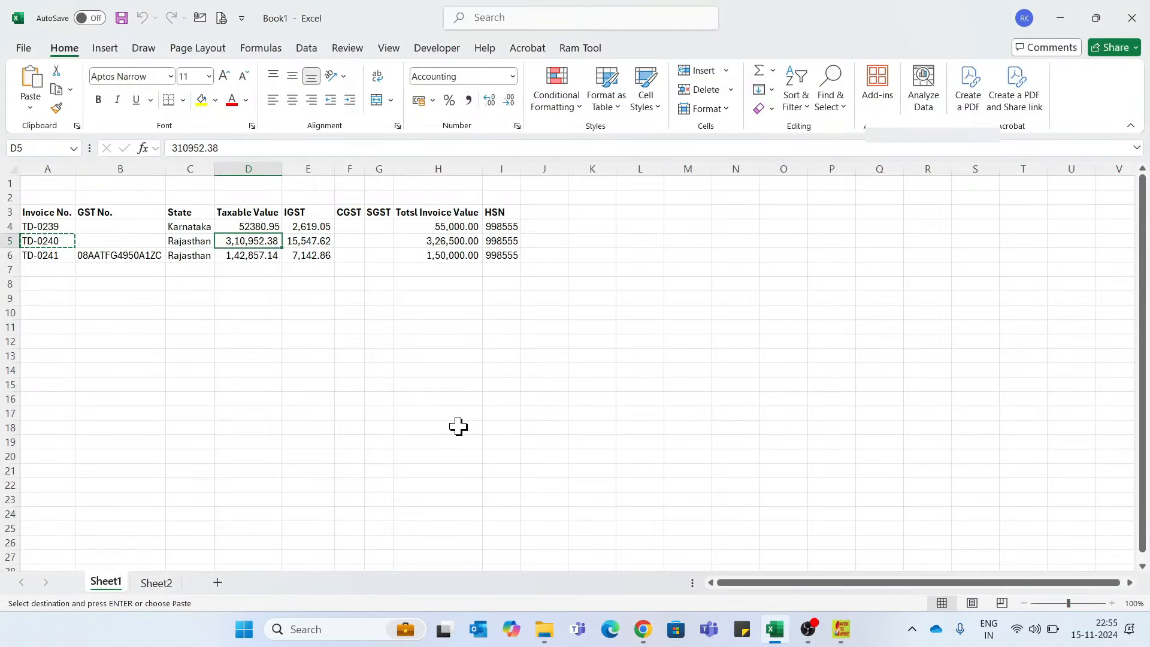
pyautogui.hotkey('alt', 'Tab')
pyautogui.hotkey('alt', 'Tab')
pyautogui.hotkey('alt', 'Tab')
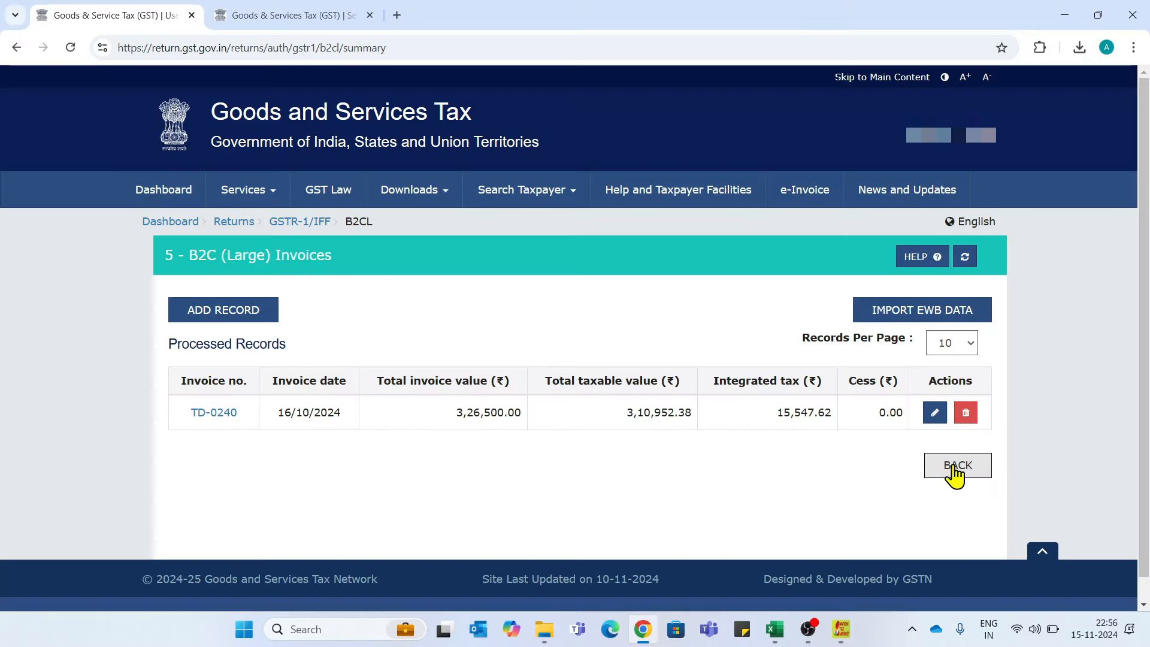
pyautogui.click(957, 465)
pyautogui.scroll(-5, 885, 190)
pyautogui.click(885, 190)
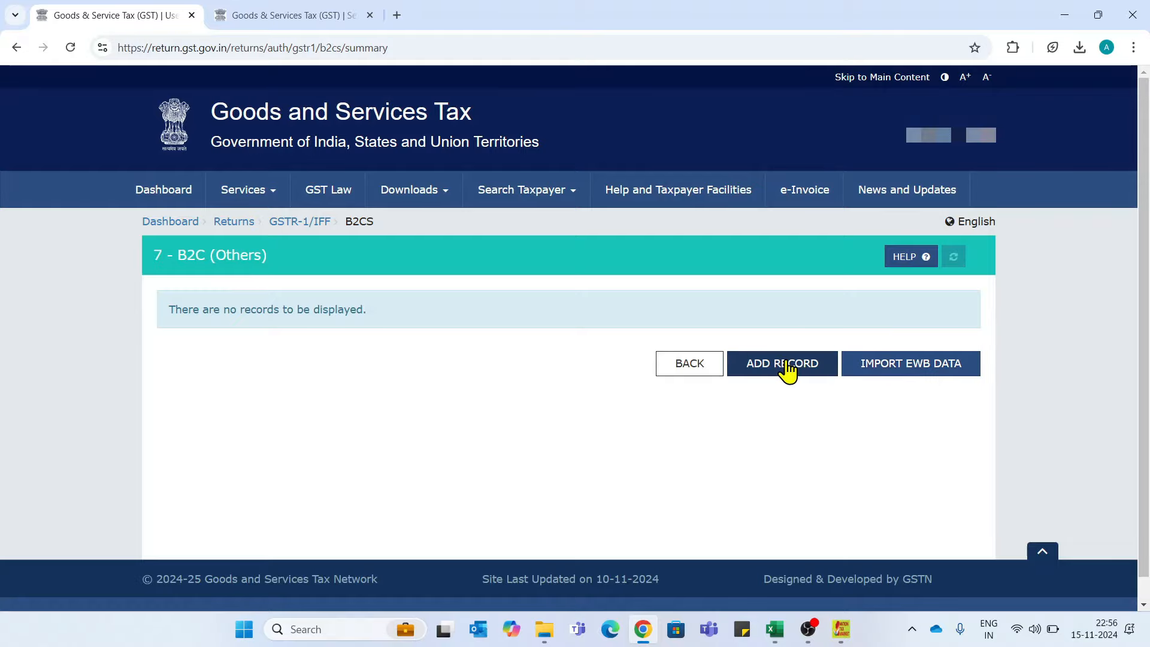
pyautogui.click(788, 371)
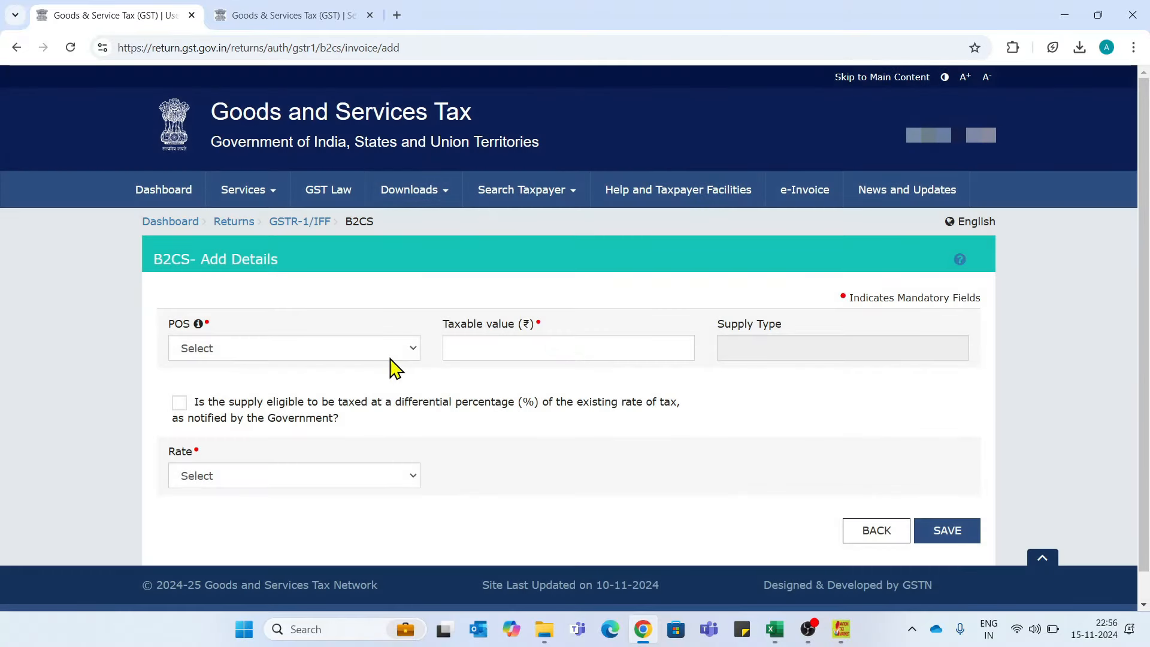
# Set the POS of the B2C (Others) record to 29-Karnataka.
pyautogui.click(390, 359)
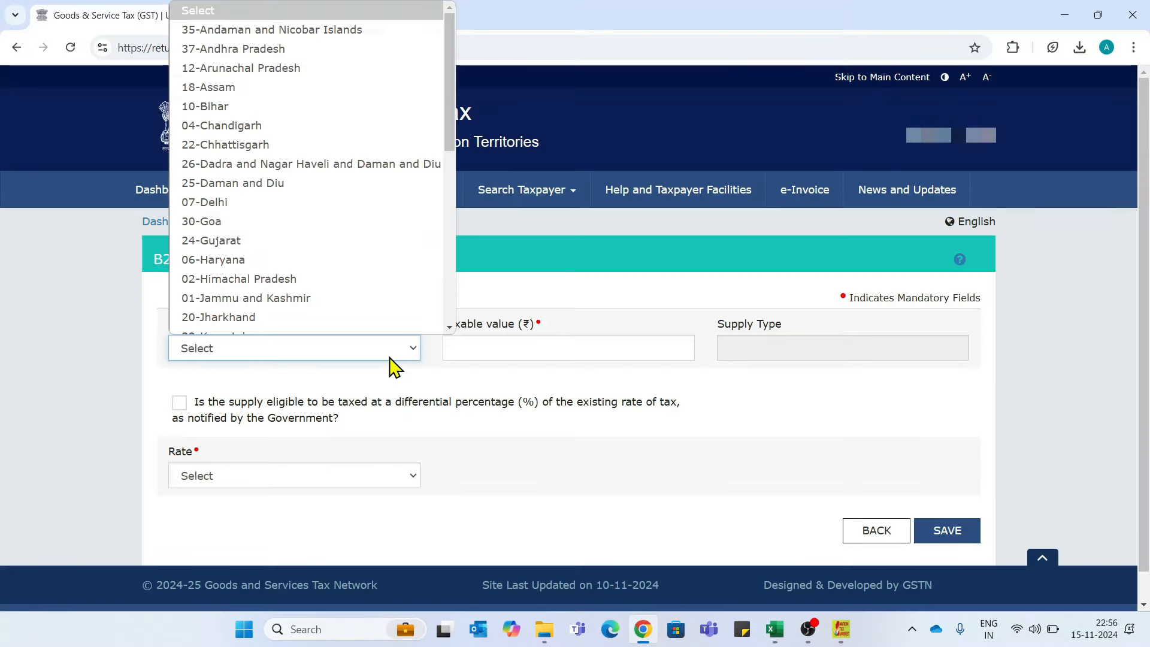
pyautogui.scroll(-3, 303, 160)
pyautogui.click(303, 159)
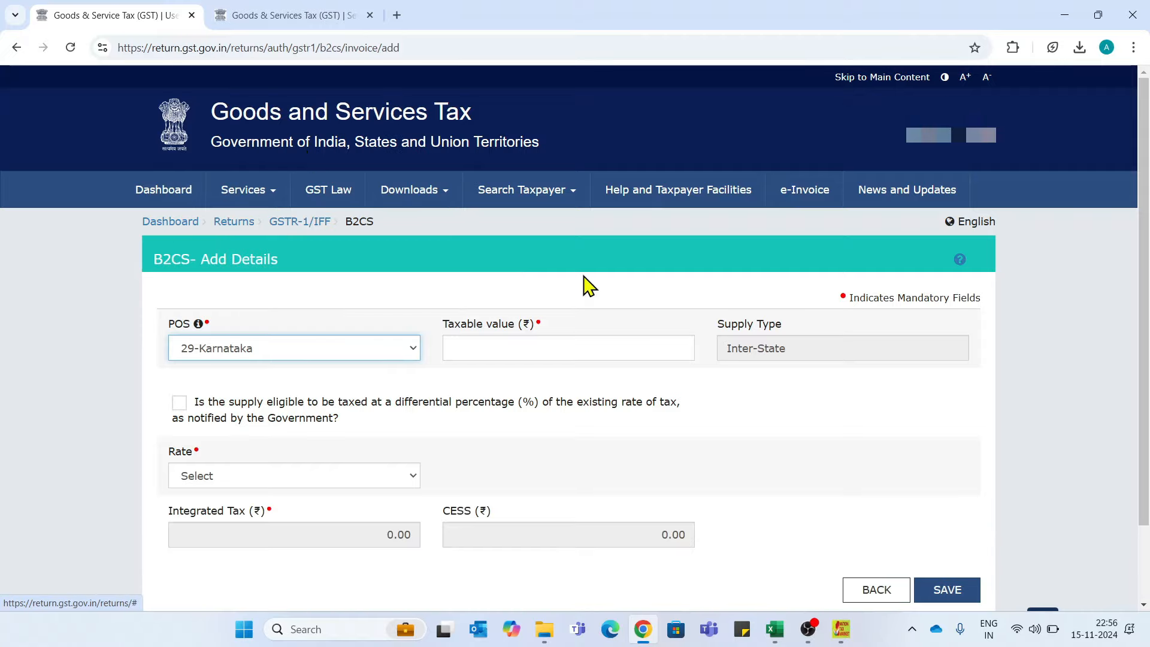
# Look up the taxable value of TD-0239 in the Excel workbook and enter 52380.95 in the B2C (Others) record.
pyautogui.click(550, 347)
pyautogui.hotkey('alt', 'Tab')
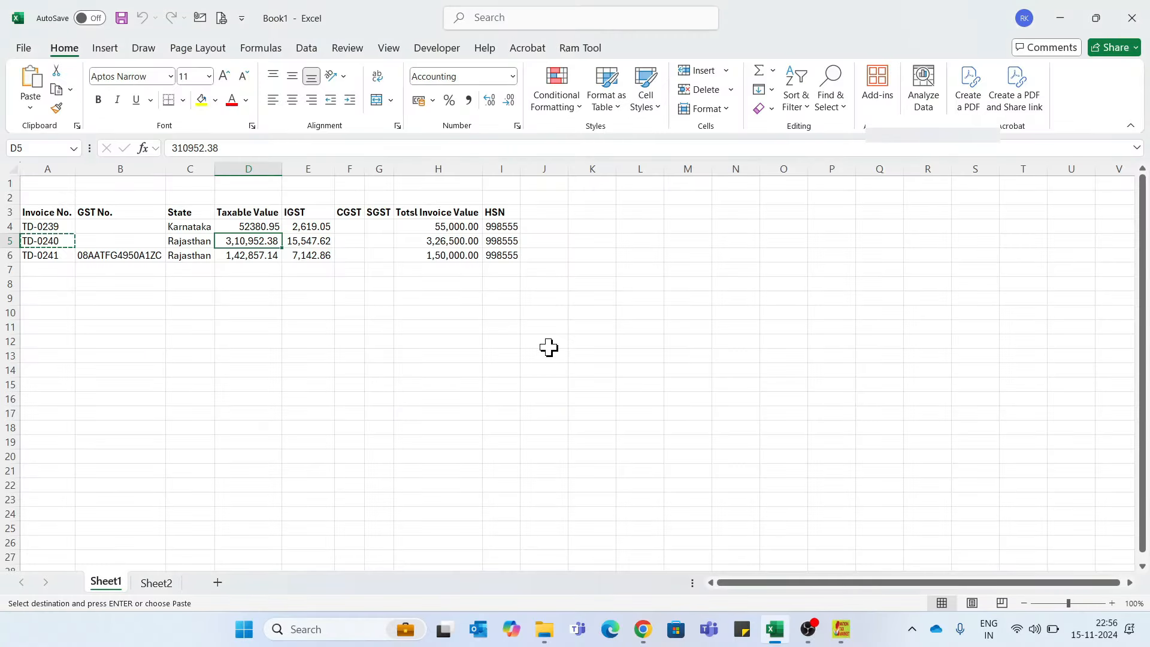
pyautogui.press('Up')
pyautogui.hotkey('alt', 'Tab')
pyautogui.hotkey('alt', 'Tab')
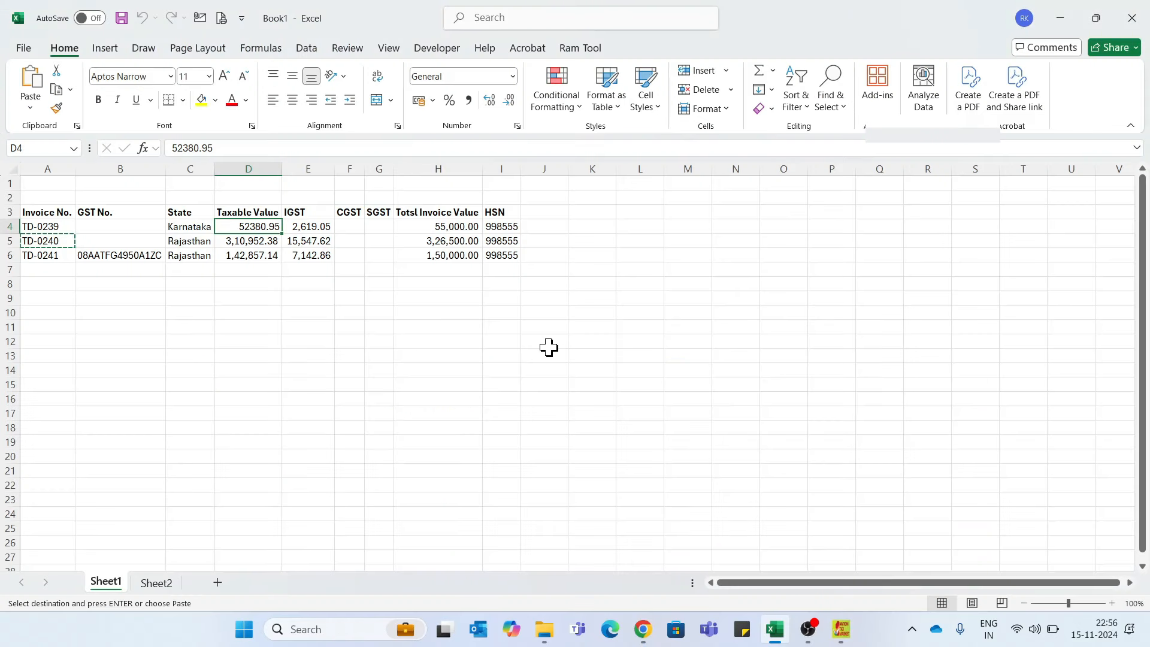
pyautogui.hotkey('alt', 'Tab')
pyautogui.write('5')
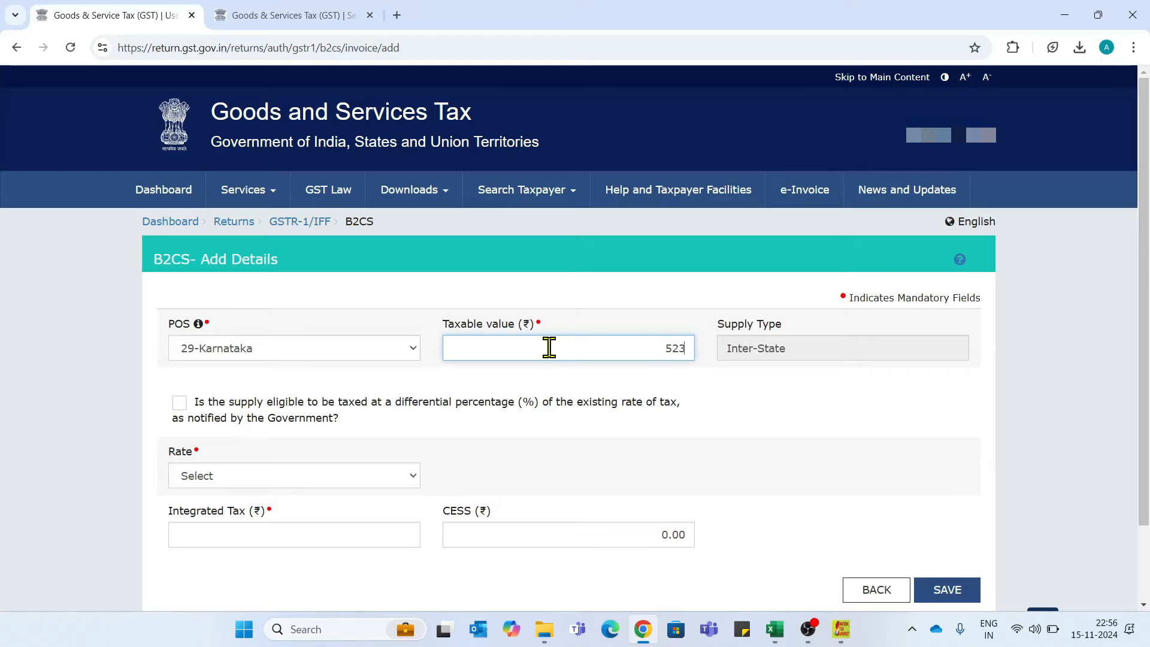
pyautogui.write('2,380.95')
pyautogui.click(804, 422)
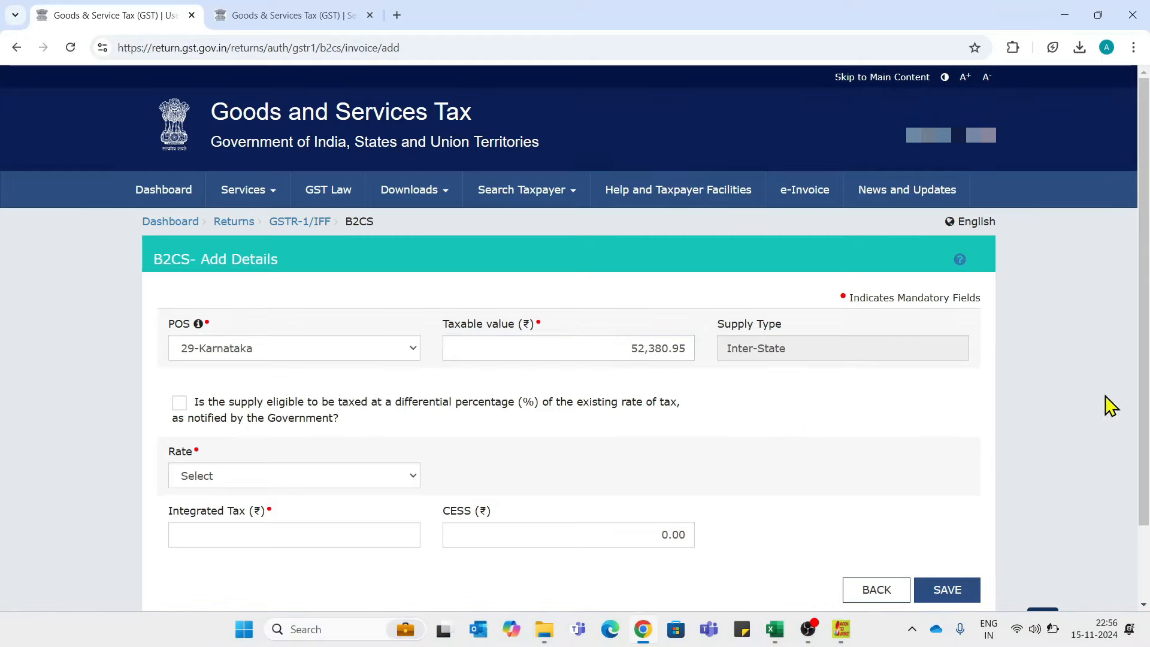
# Set the tax rate of the Karnataka B2C (Others) record to 5%.
pyautogui.scroll(-2, 1126, 431)
pyautogui.click(216, 409)
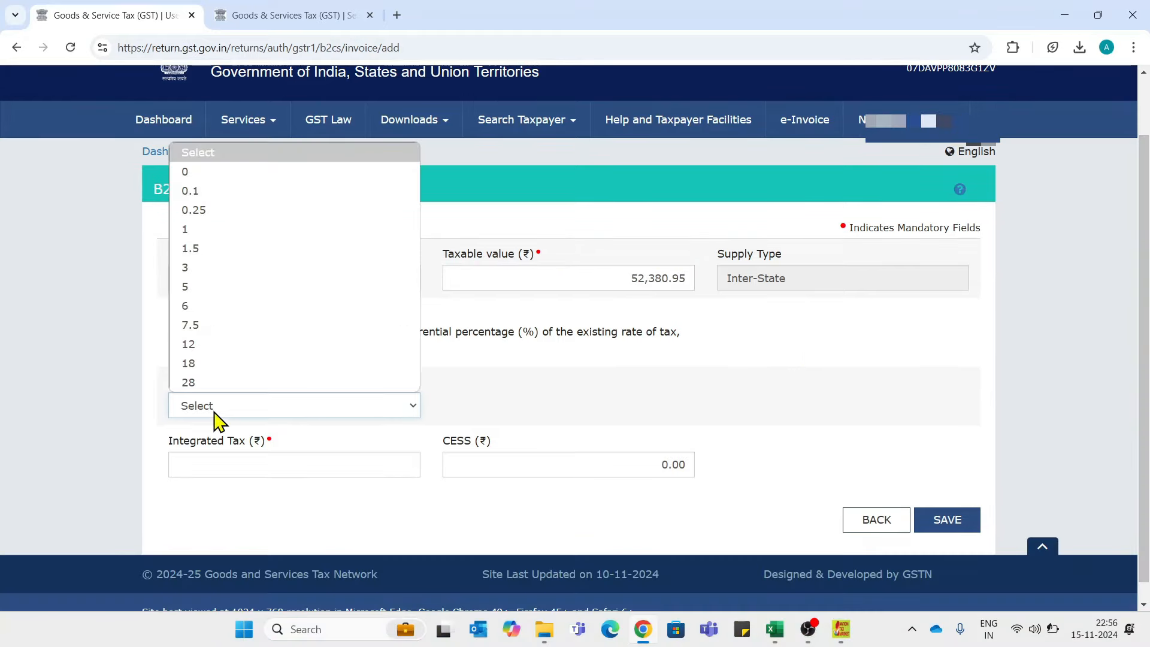
pyautogui.click(191, 289)
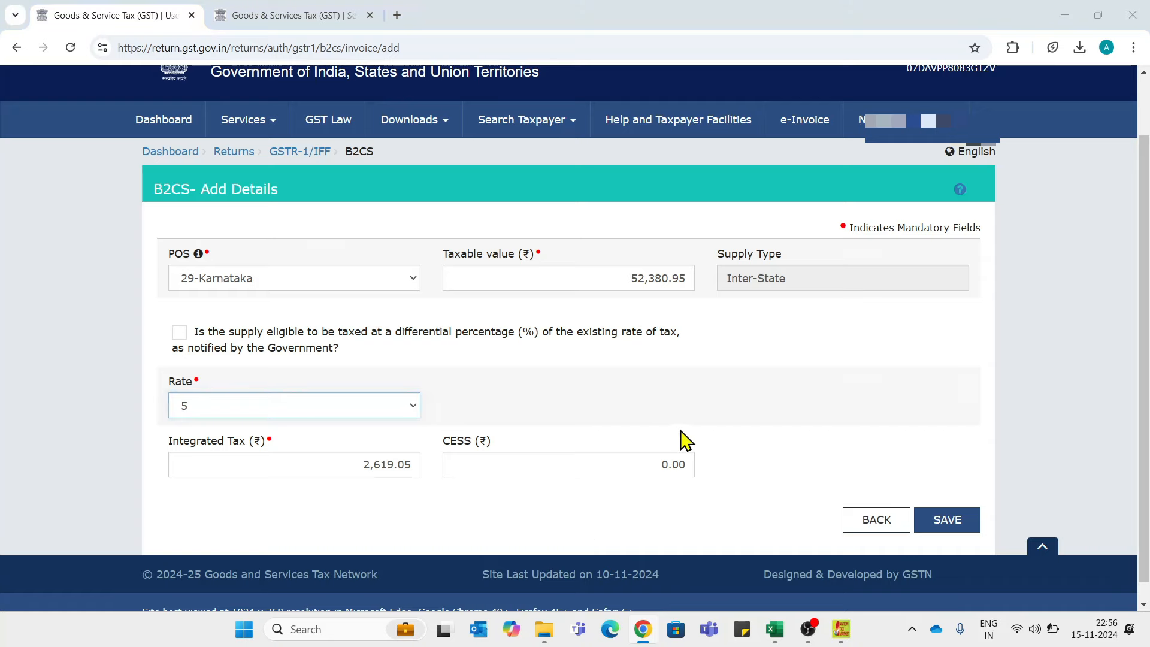
# Save the Karnataka B2C (Others) record and return to the GSTR-1 overview.
pyautogui.hotkey('alt', 'Tab')
pyautogui.hotkey('alt', 'Tab')
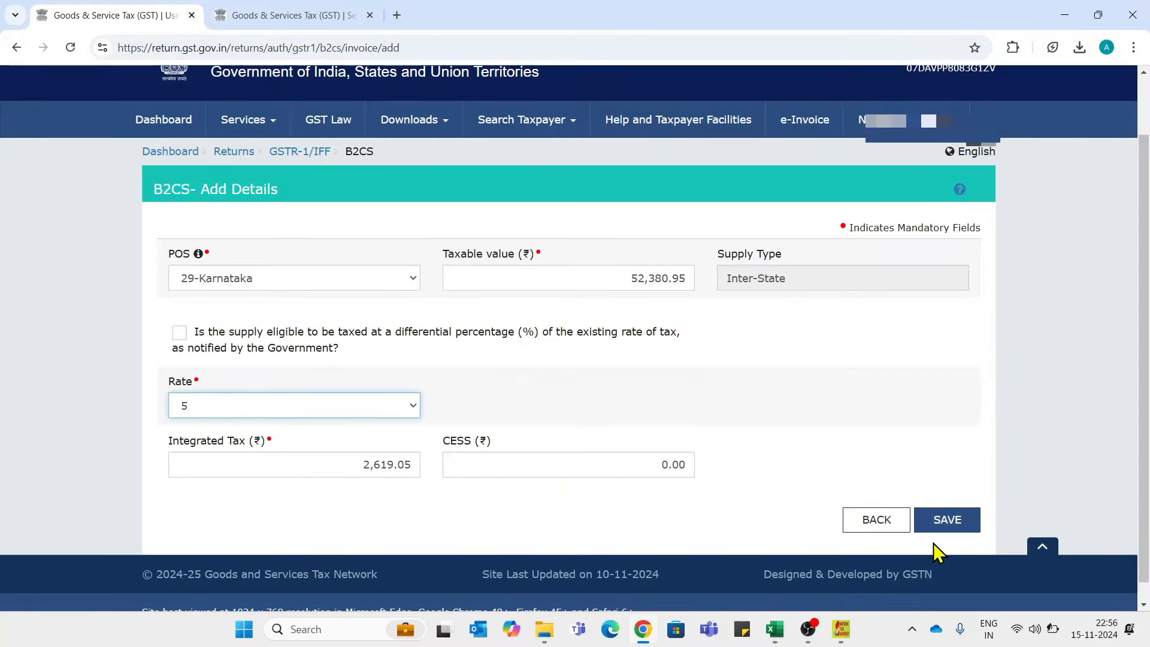
pyautogui.click(945, 521)
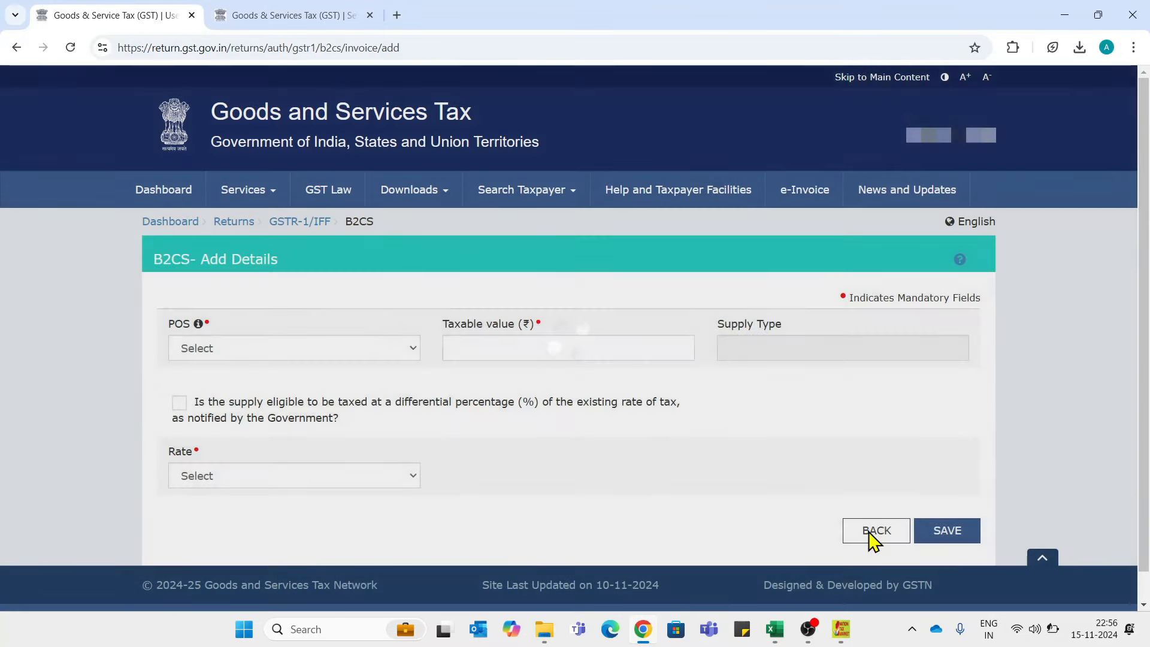
pyautogui.click(869, 531)
pyautogui.click(950, 455)
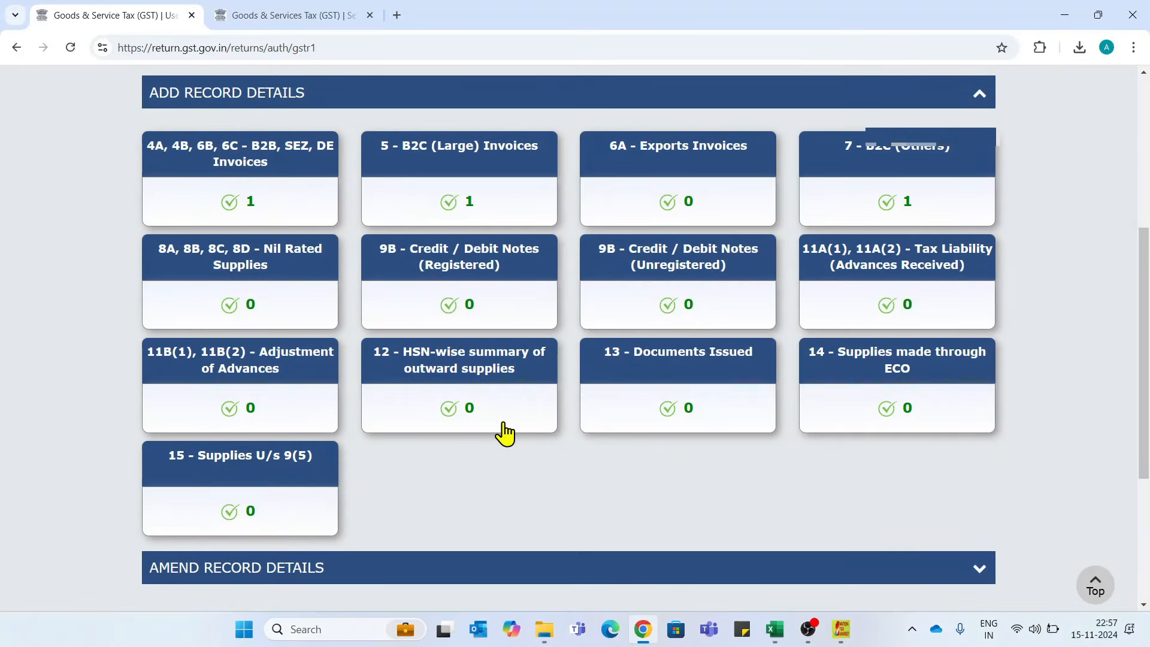
# Open the 12 - HSN-wise summary of outward supplies section and look up the invoices' HSN code in the Excel workbook.
pyautogui.click(471, 377)
pyautogui.scroll(-3, 471, 374)
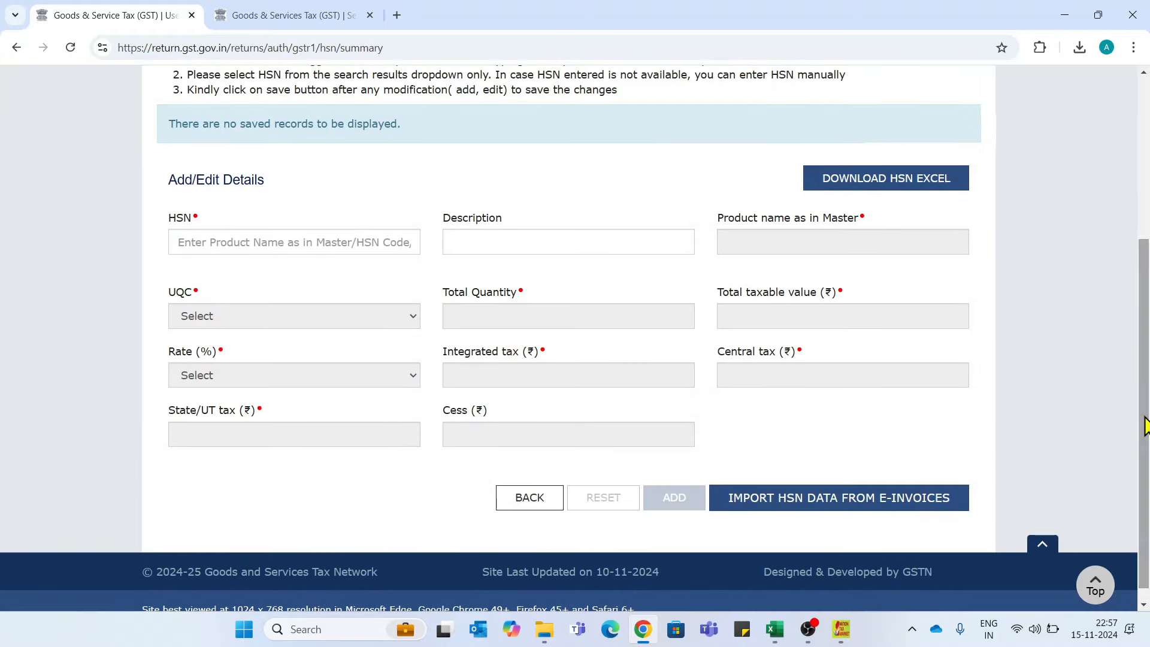
pyautogui.hotkey('alt', 'Tab')
pyautogui.click(359, 261)
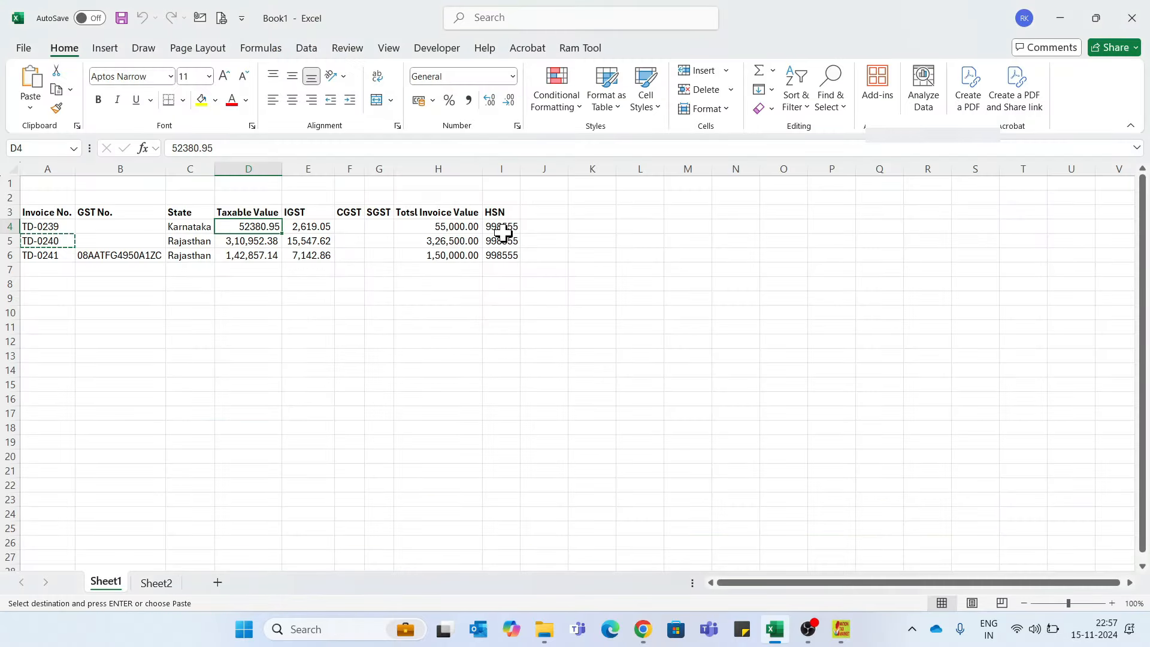
# Set the HSN of the new summary record to 998555 by choosing the matching suggestion.
pyautogui.hotkey('alt', 'Tab')
pyautogui.click(251, 241)
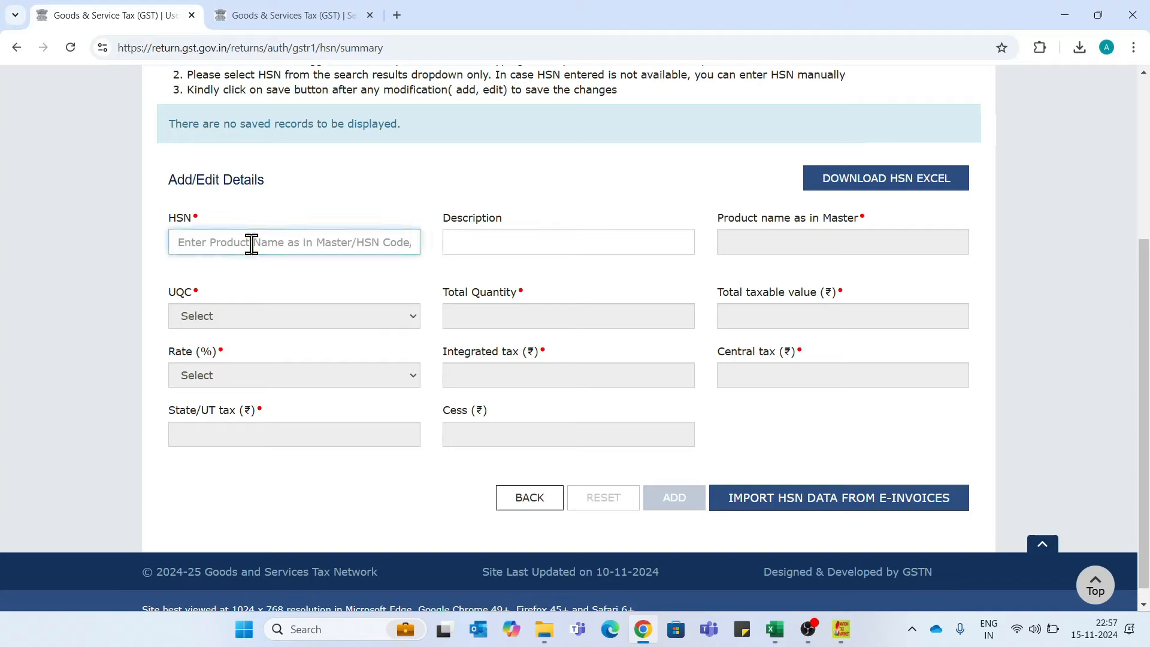
pyautogui.write('99855')
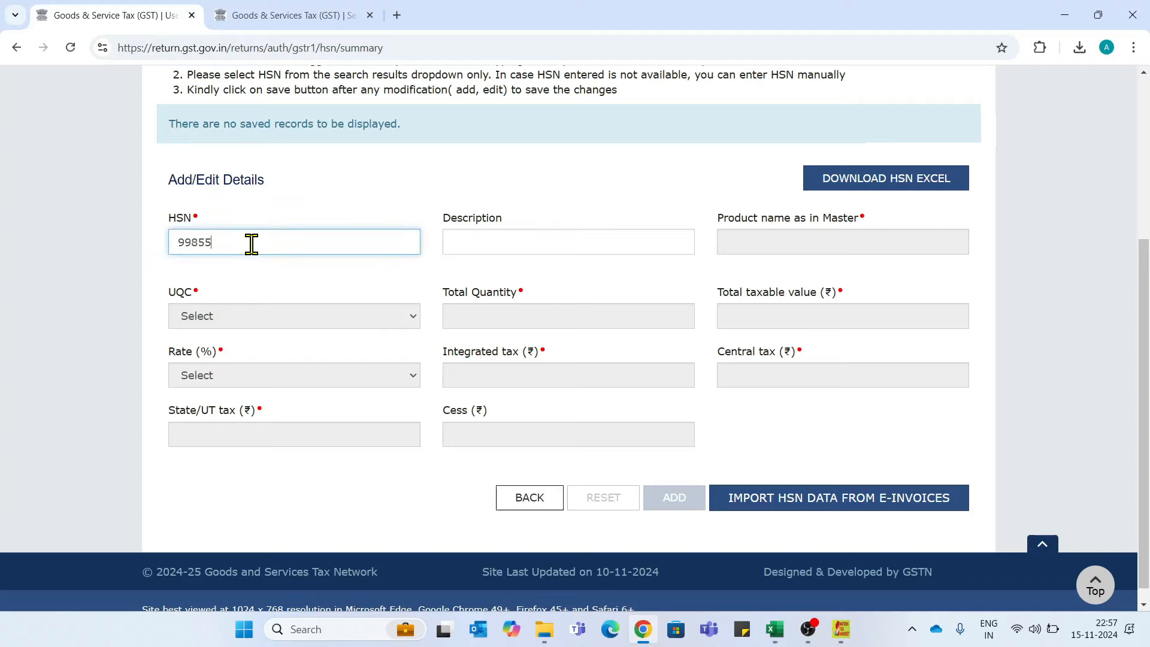
pyautogui.write('5')
pyautogui.click(251, 270)
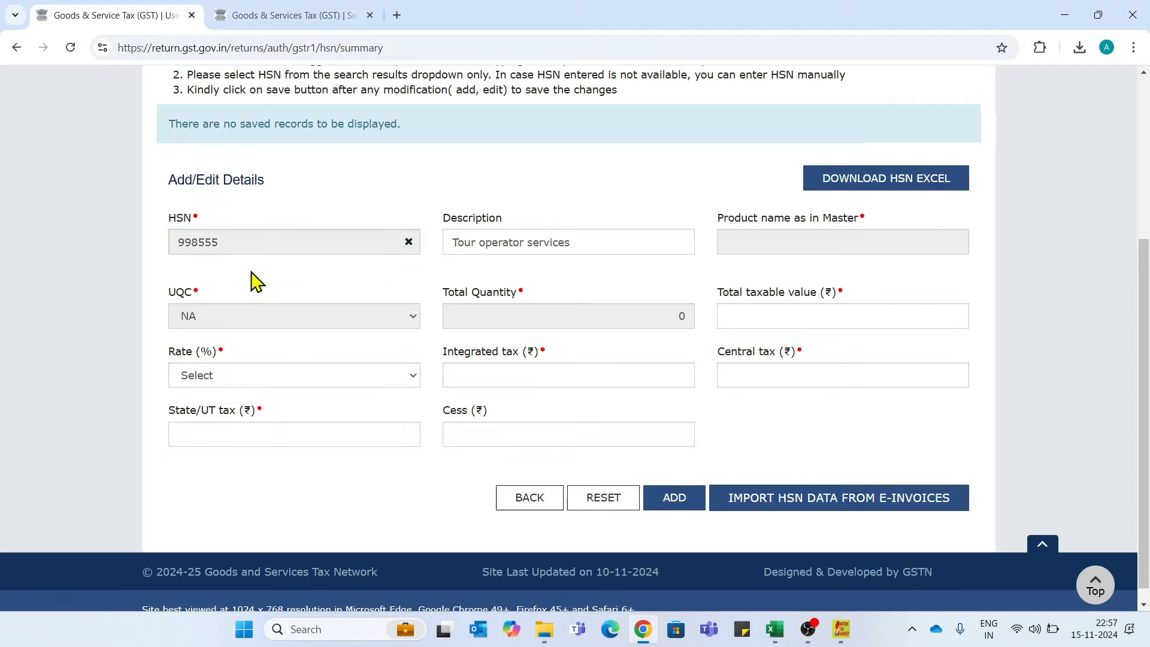
# Sum the taxable values of the three invoices in the Excel workbook and enter 506190.47 as the HSN record's total taxable value.
pyautogui.click(747, 310)
pyautogui.hotkey('alt', 'Tab')
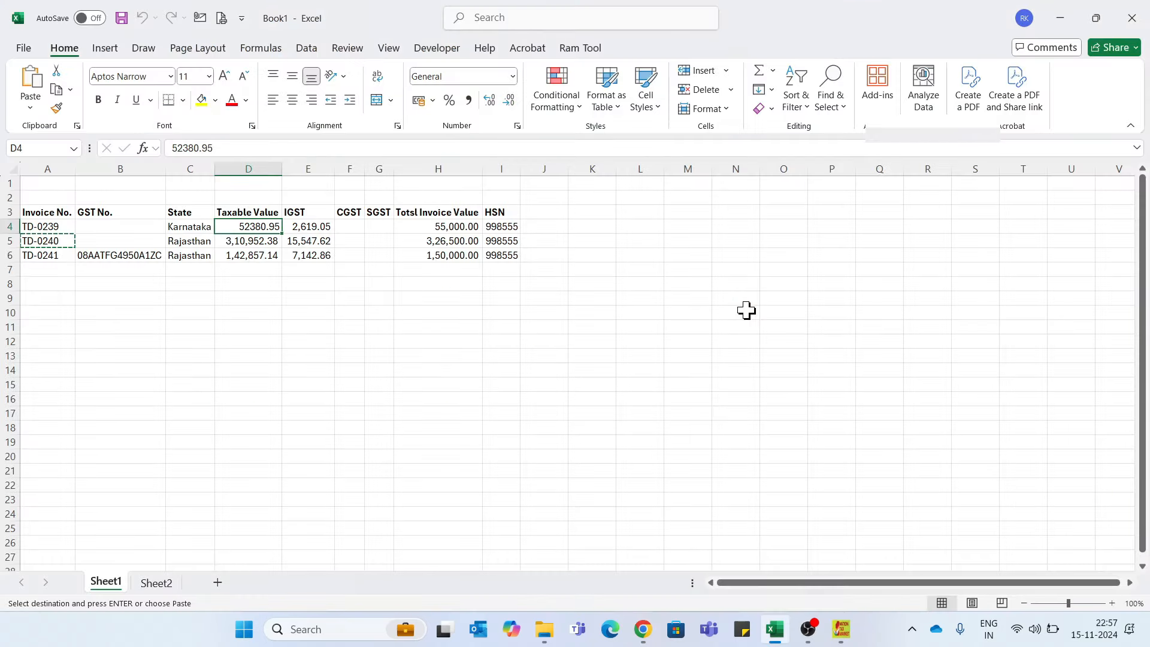
pyautogui.press('Left')
pyautogui.press('Right')
pyautogui.hotkey('alt', 'Tab')
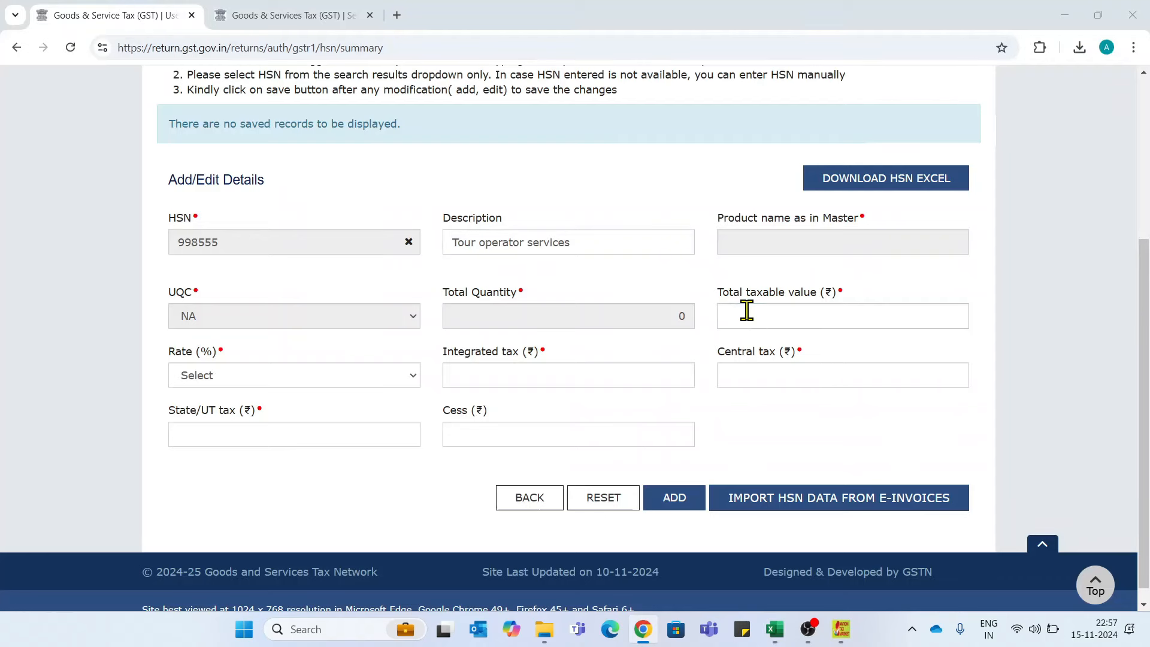
pyautogui.hotkey('alt', 'Tab')
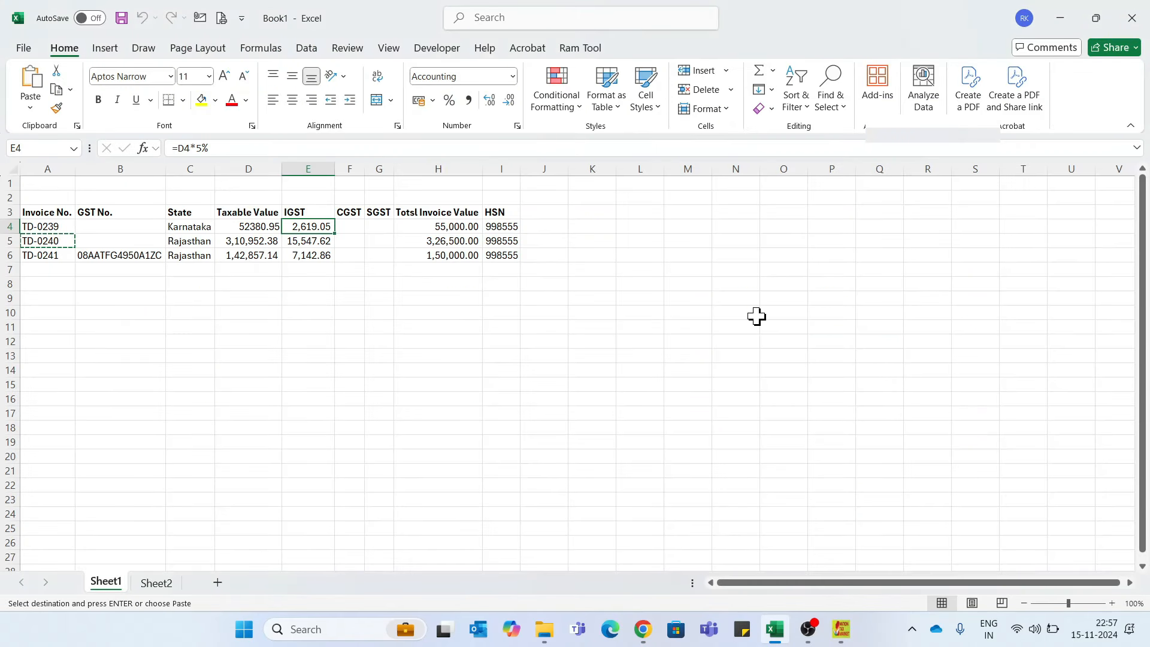
pyautogui.press('Left')
pyautogui.hotkey('shift', 'Down')
pyautogui.hotkey('shift', 'Down')
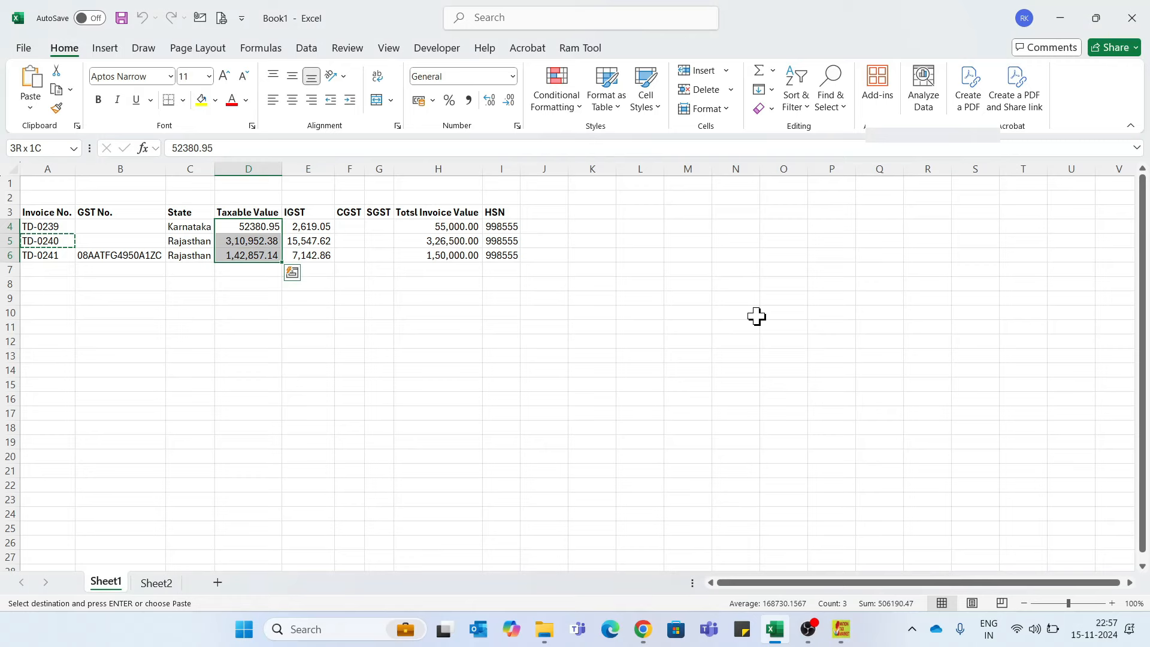
pyautogui.hotkey('alt', 'Tab')
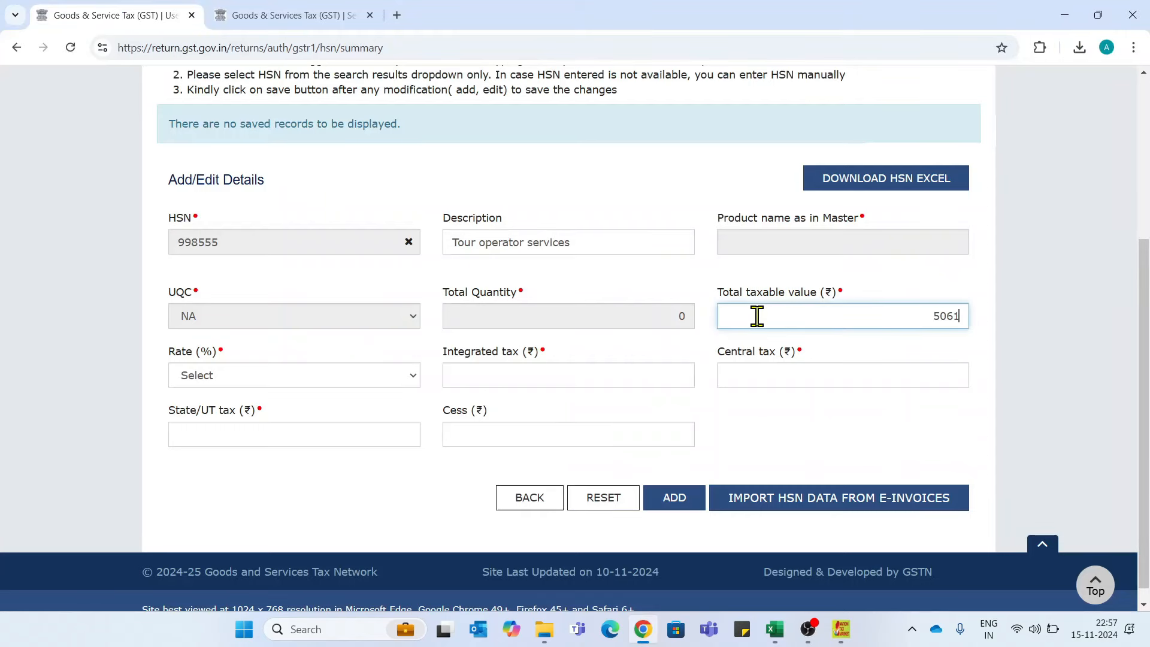
pyautogui.write('506190.47')
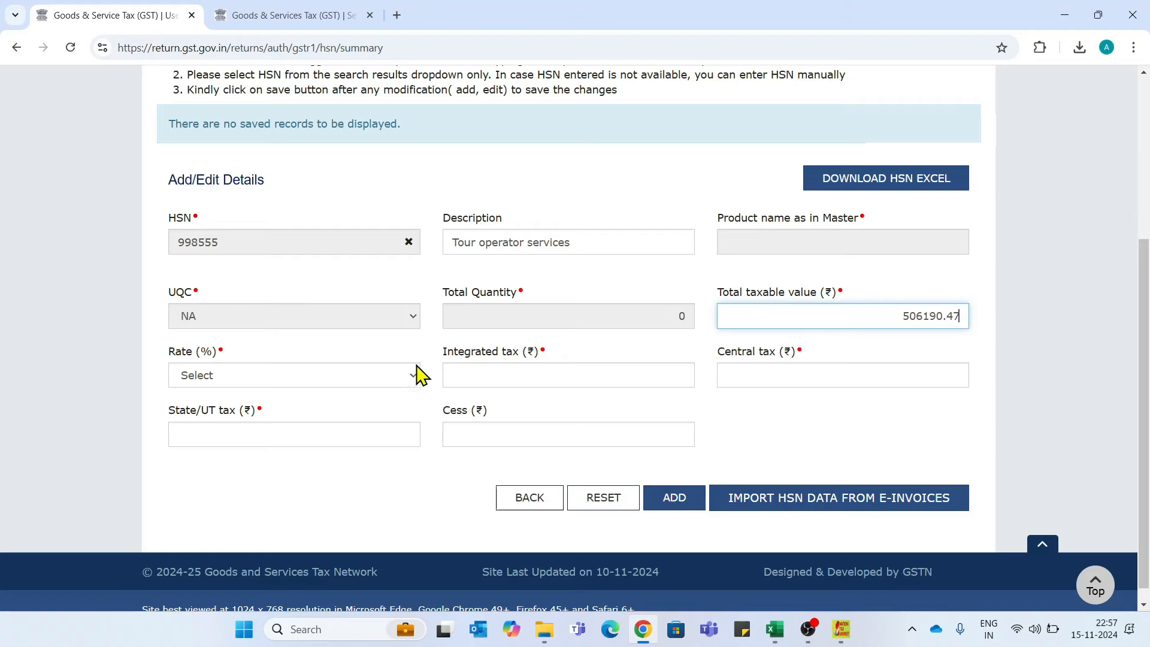
# Check the IGST column in the Excel workbook and set the rate of the HSN 998555 record to 5%.
pyautogui.hotkey('alt', 'Tab')
pyautogui.press('Right')
pyautogui.hotkey('shift', 'Down')
pyautogui.hotkey('shift', 'Down')
pyautogui.press('Right')
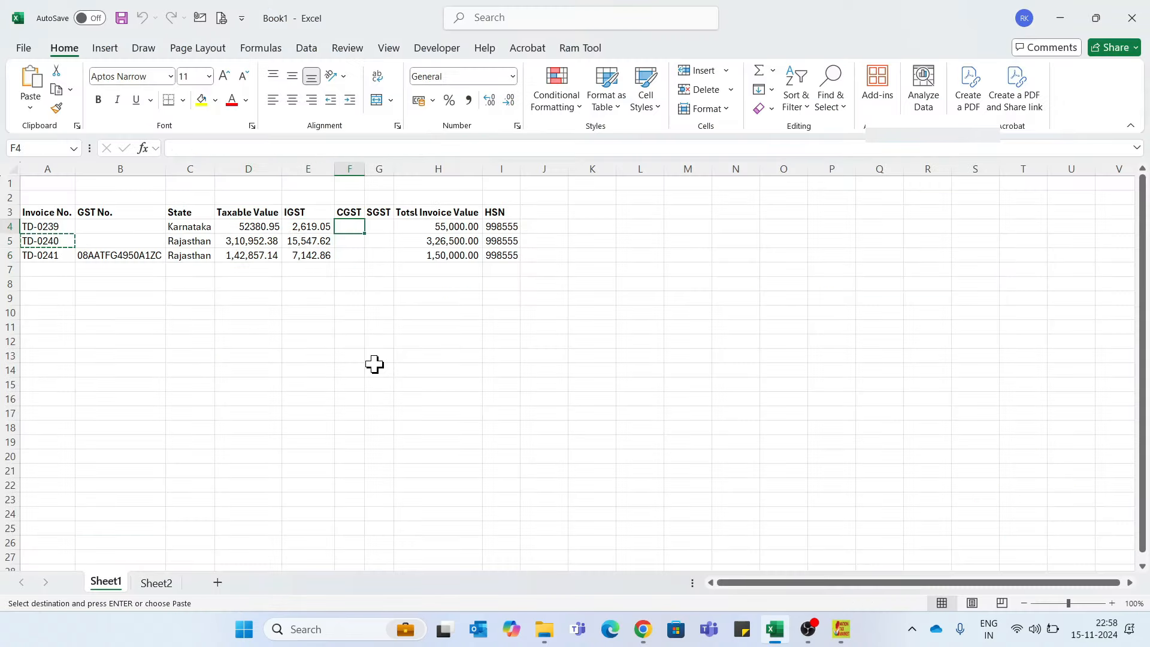
pyautogui.hotkey('alt', 'Tab')
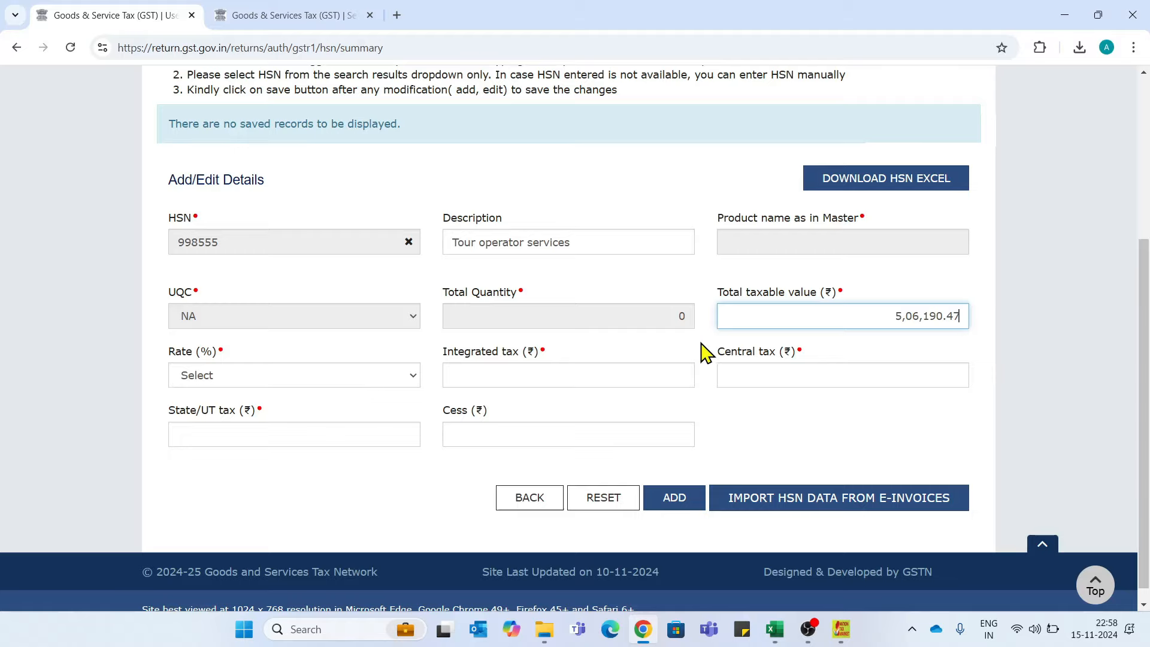
pyautogui.click(261, 385)
pyautogui.click(192, 258)
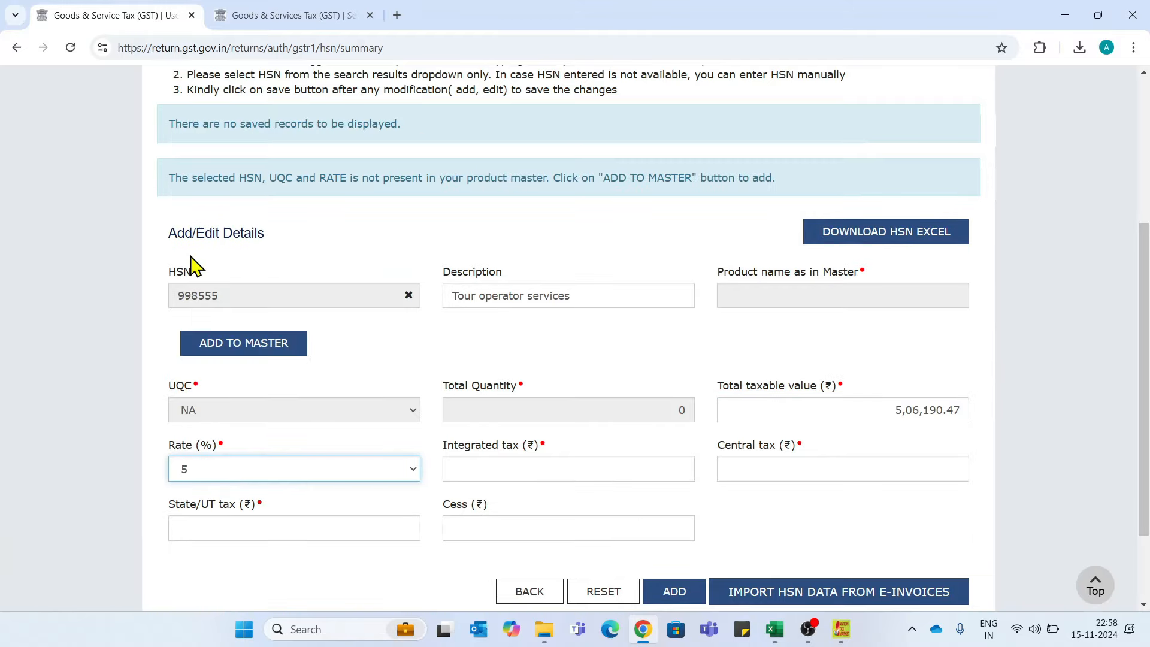
# Sum the IGST of the three invoices in the Excel workbook and enter 25,309.52 as the HSN record's integrated tax.
pyautogui.hotkey('alt', 'Tab')
pyautogui.press('Left')
pyautogui.hotkey('shift', 'Down')
pyautogui.hotkey('shift', 'Down')
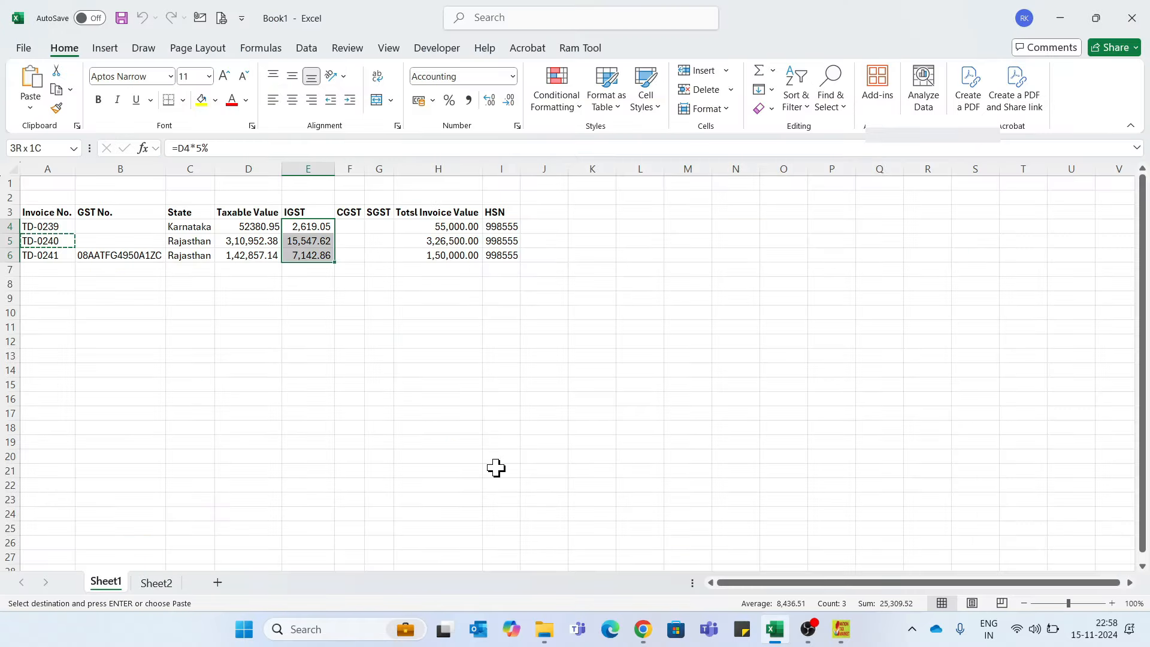
pyautogui.hotkey('alt', 'Tab')
pyautogui.click(496, 468)
pyautogui.write('2')
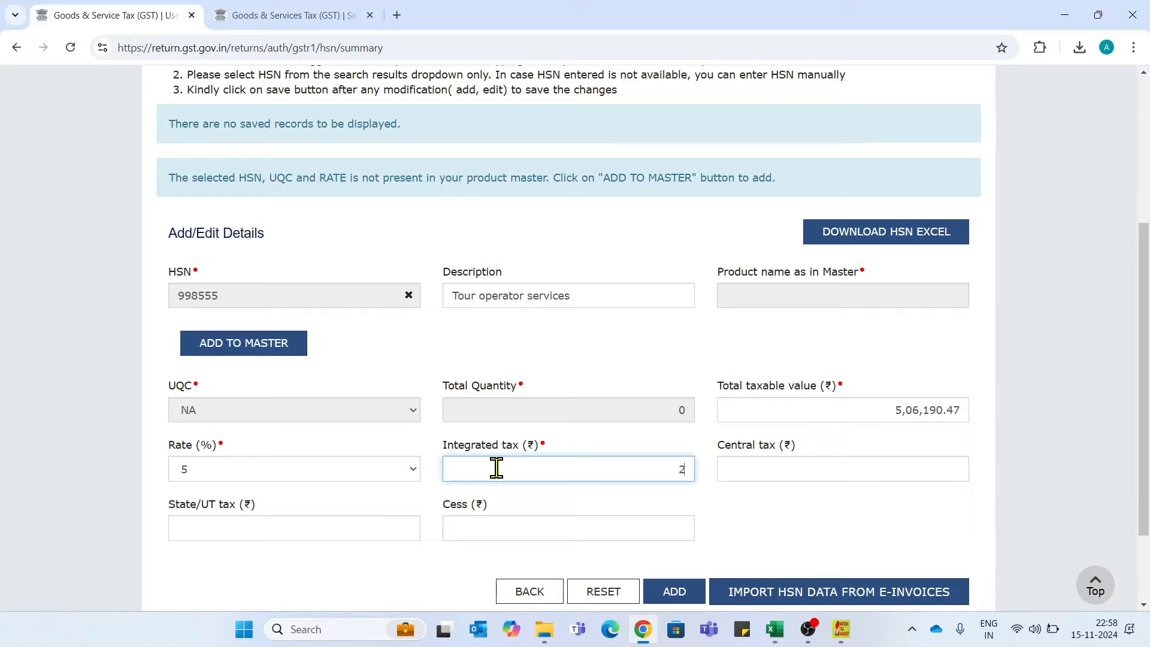
pyautogui.write('5,309.52')
# Set central tax and State/UT tax to 0 and add the HSN 998555 record to the list of records to save.
pyautogui.click(745, 479)
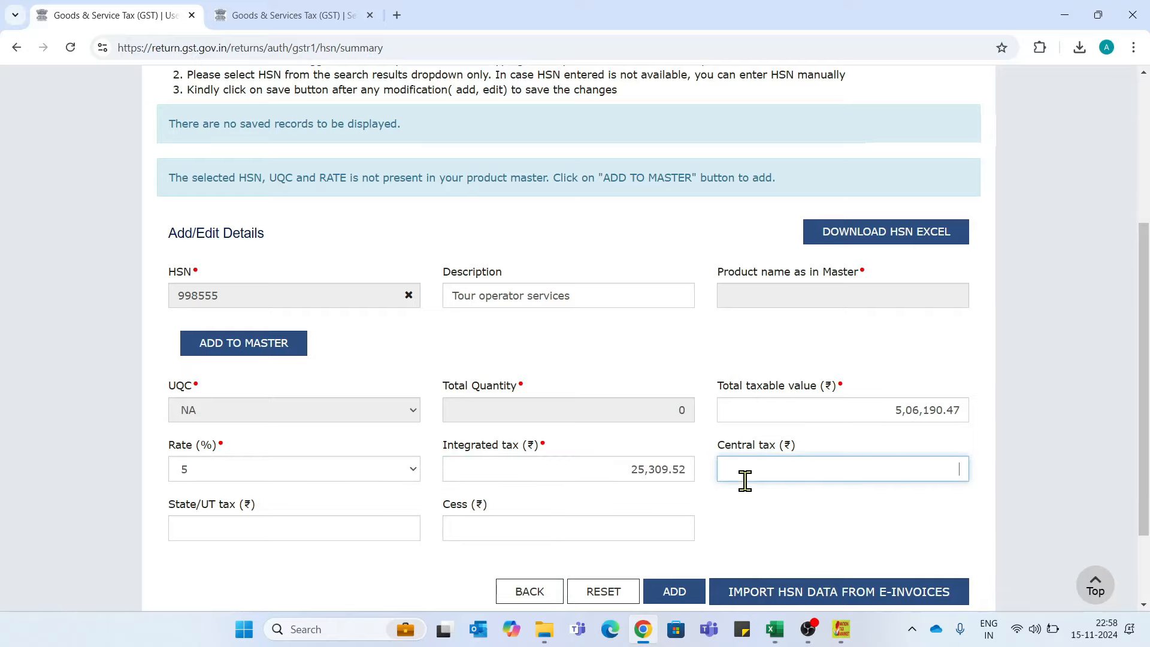
pyautogui.click(288, 527)
pyautogui.scroll(-2, 785, 538)
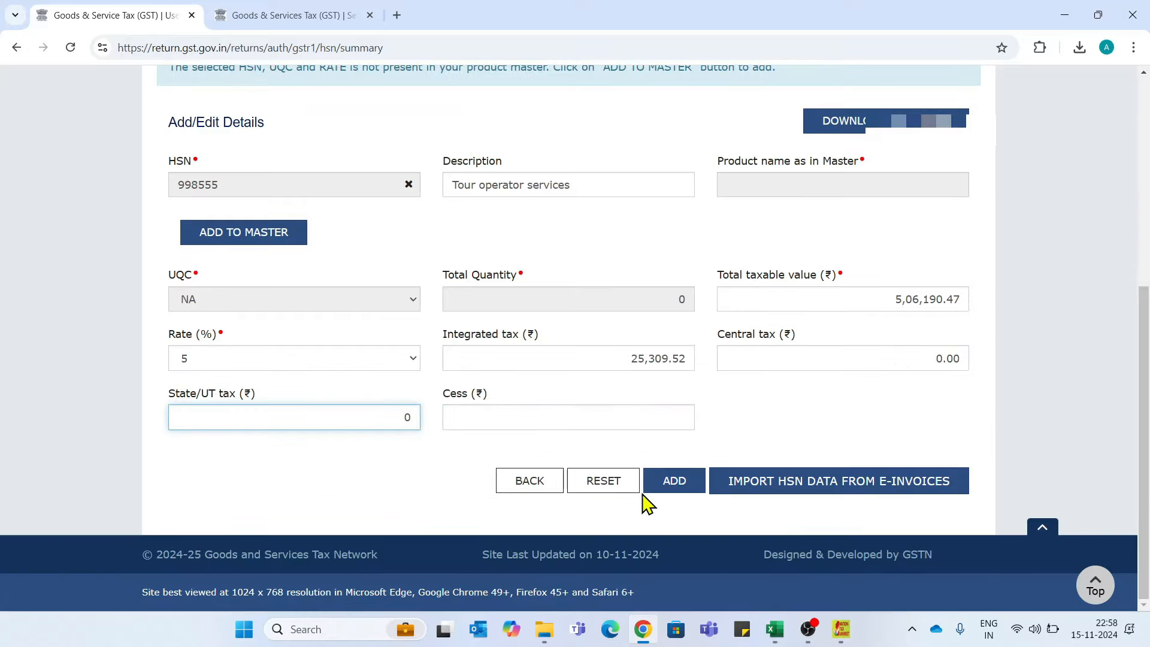
pyautogui.click(662, 488)
pyautogui.scroll(-5, 665, 494)
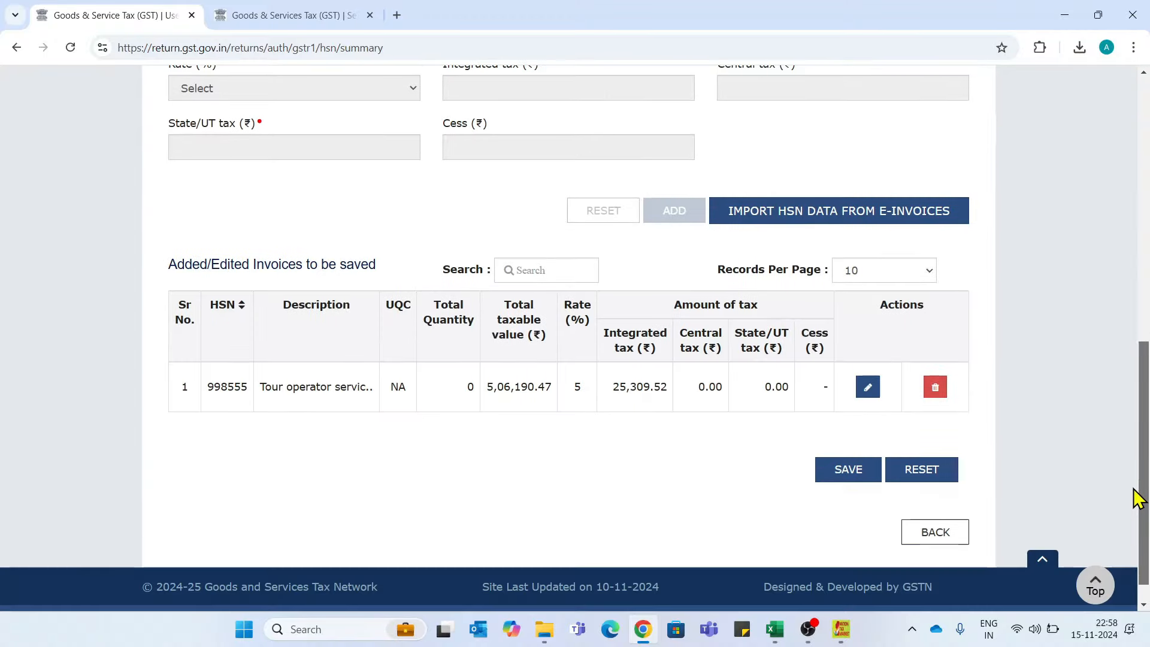
# Save the HSN-wise summary and return to the record sections of the GSTR-1 overview.
pyautogui.click(850, 474)
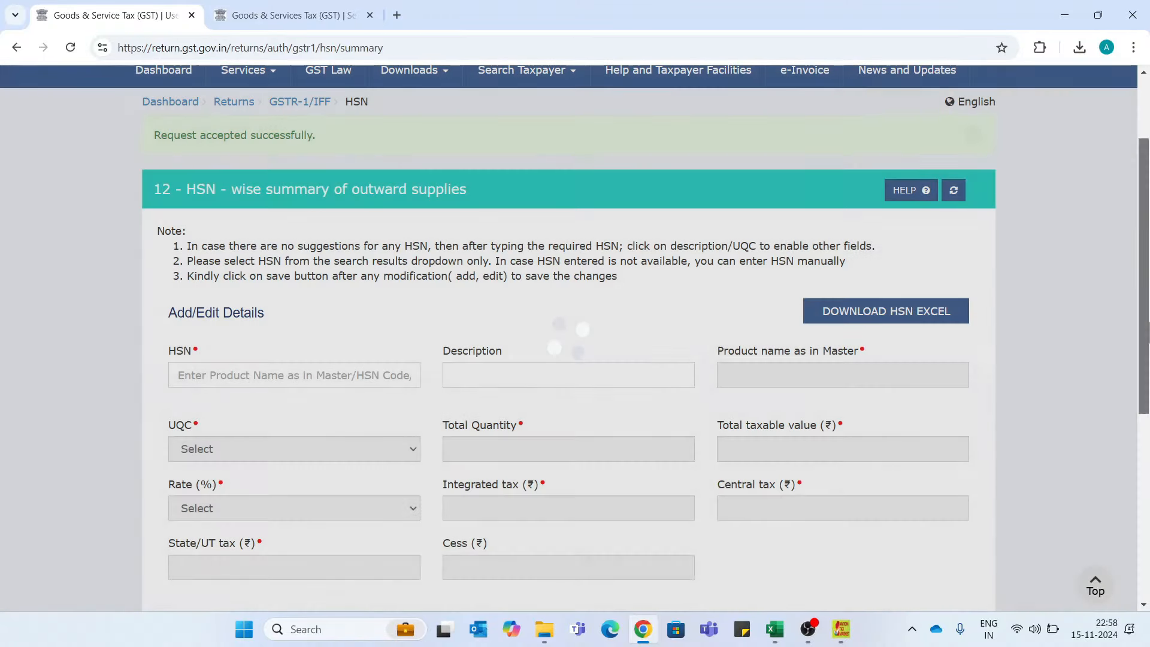
pyautogui.scroll(-5, 899, 491)
pyautogui.click(940, 503)
pyautogui.scroll(-6, 1149, 413)
pyautogui.moveTo(1149, 415); pyautogui.dragTo(1149, 371)
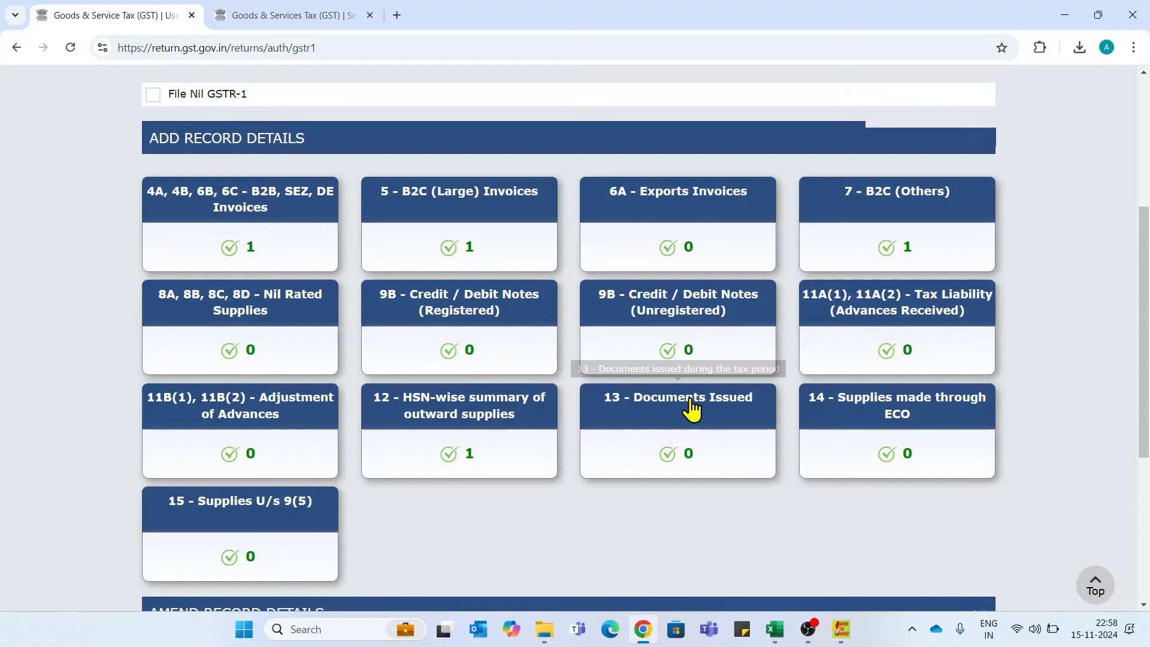
# Open the 13 - Documents Issued section and add a document row under Invoices for outward supply.
pyautogui.click(670, 417)
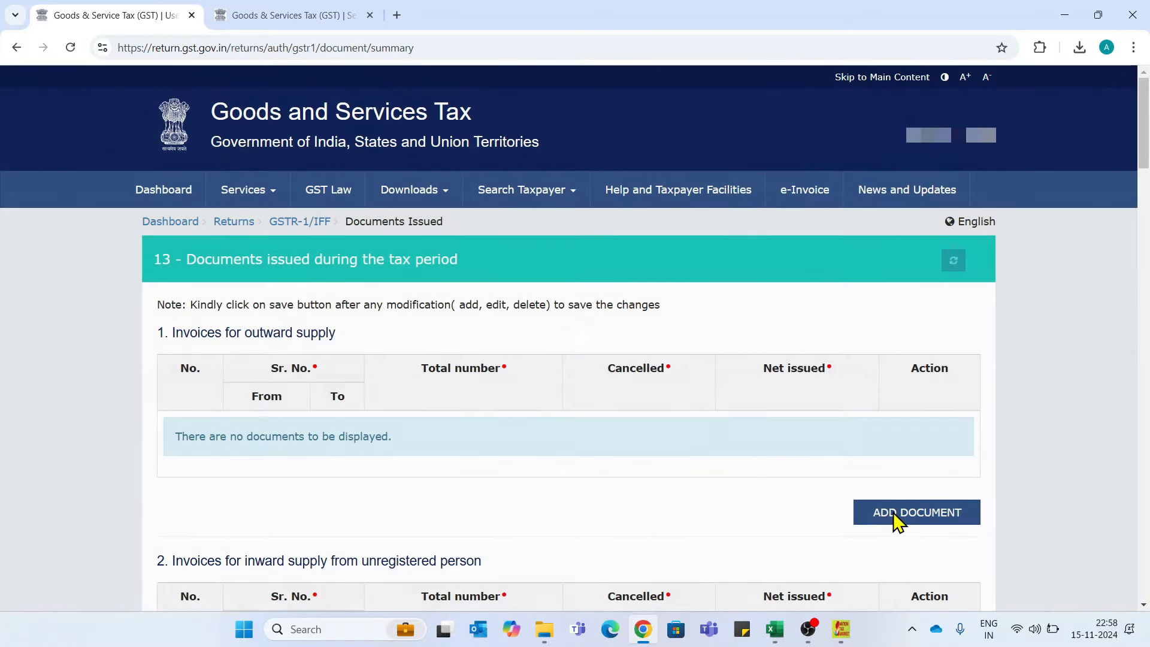
pyautogui.click(893, 512)
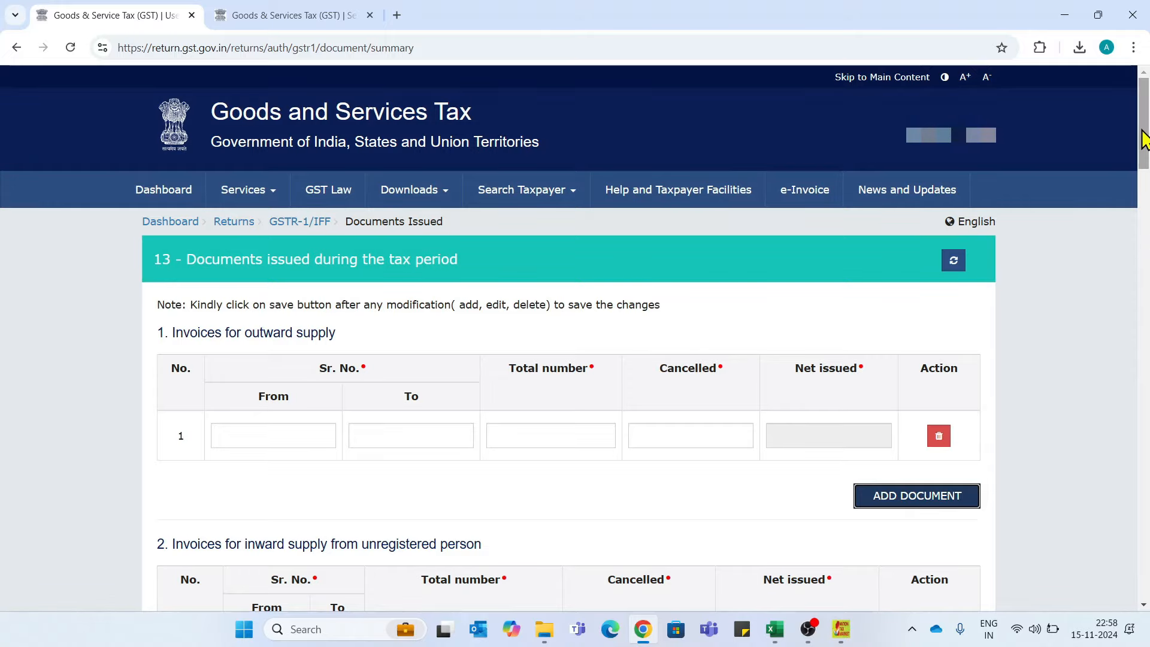
pyautogui.scroll(-3, 297, 273)
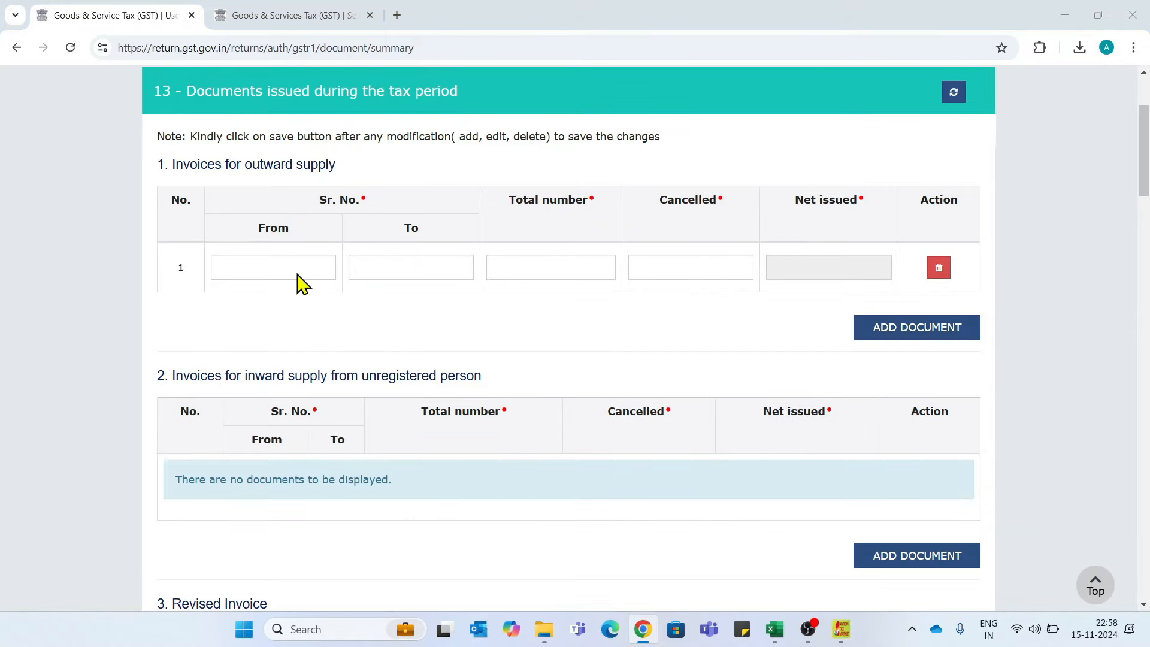
# Fill the outward supply row with invoice numbers TD-0239 to TD-0241 from the Excel workbook, total number 3 and cancelled 0.
pyautogui.hotkey('alt', 'Tab')
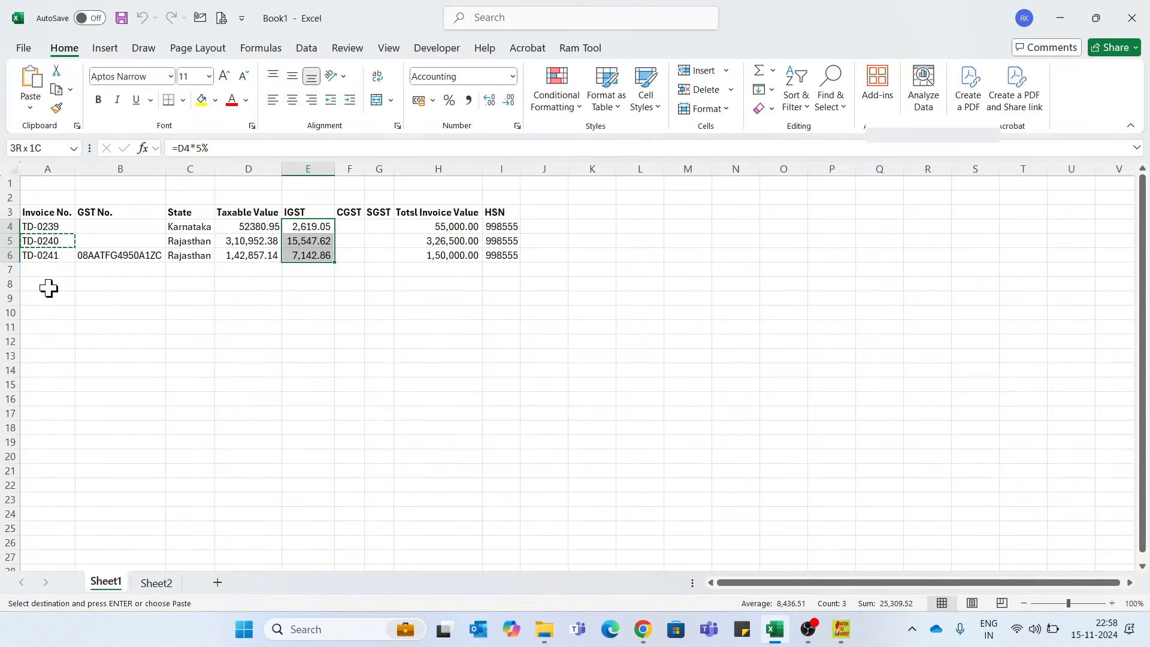
pyautogui.click(42, 225)
pyautogui.hotkey('ctrl', 'c')
pyautogui.hotkey('alt', 'Tab')
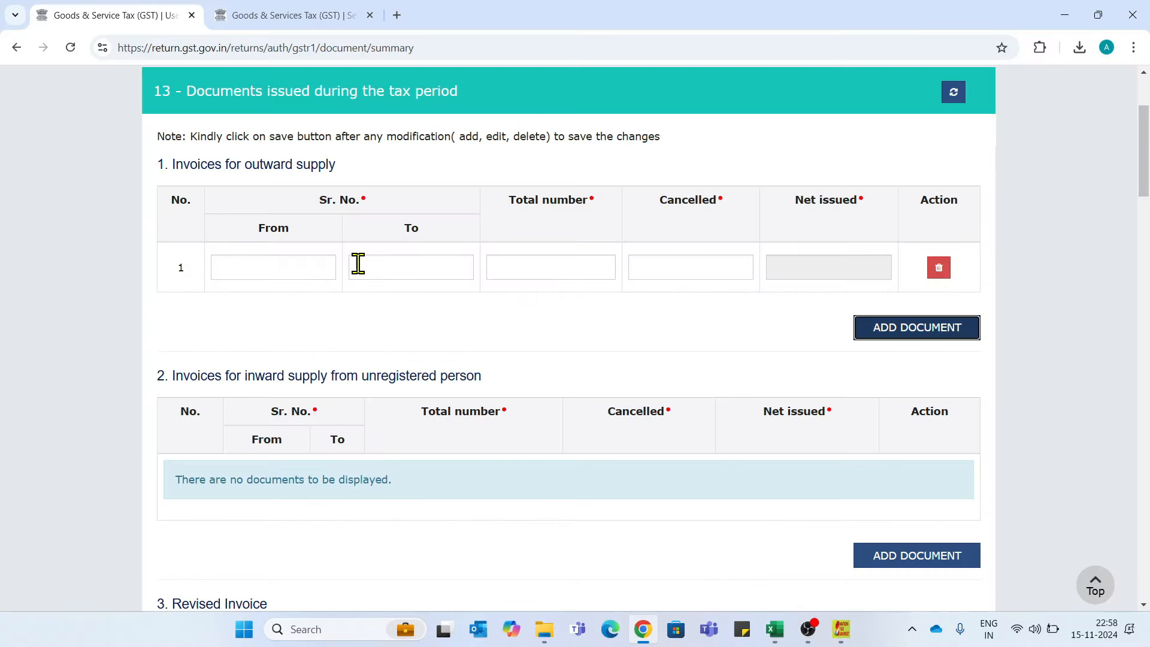
pyautogui.click(288, 265)
pyautogui.hotkey('ctrl', 'v')
pyautogui.hotkey('alt', 'Tab')
pyautogui.click(564, 269)
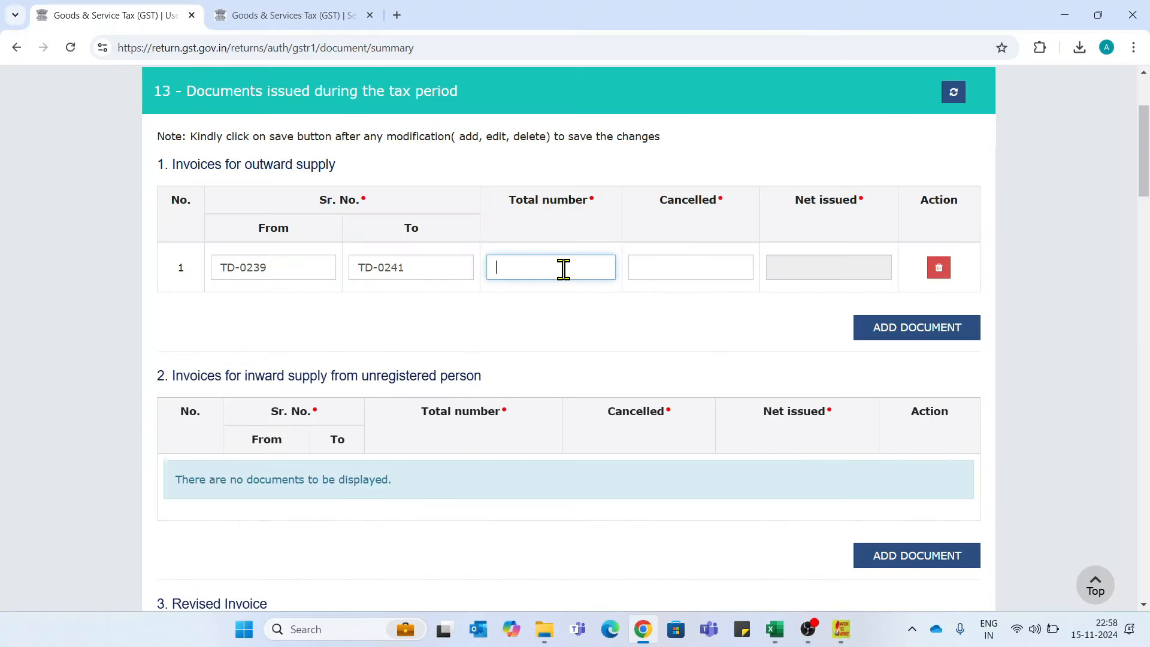
pyautogui.click(675, 275)
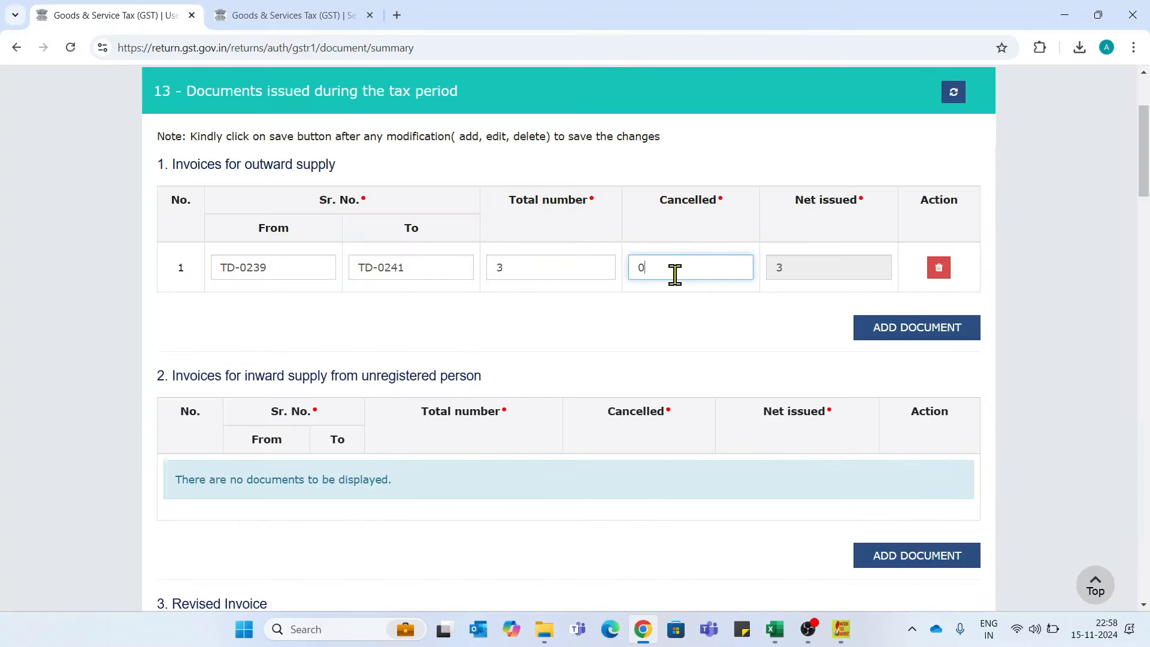
# Save the details of the documents issued during the tax period.
pyautogui.moveTo(1149, 209); pyautogui.dragTo(1142, 602)
pyautogui.click(945, 510)
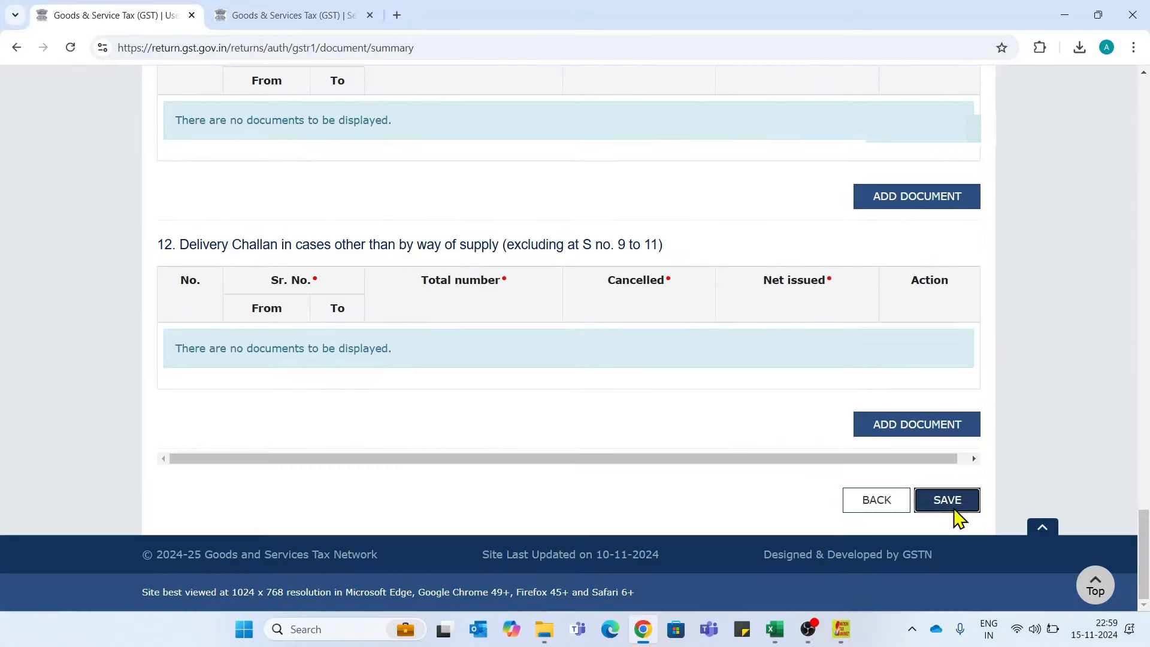
pyautogui.click(956, 509)
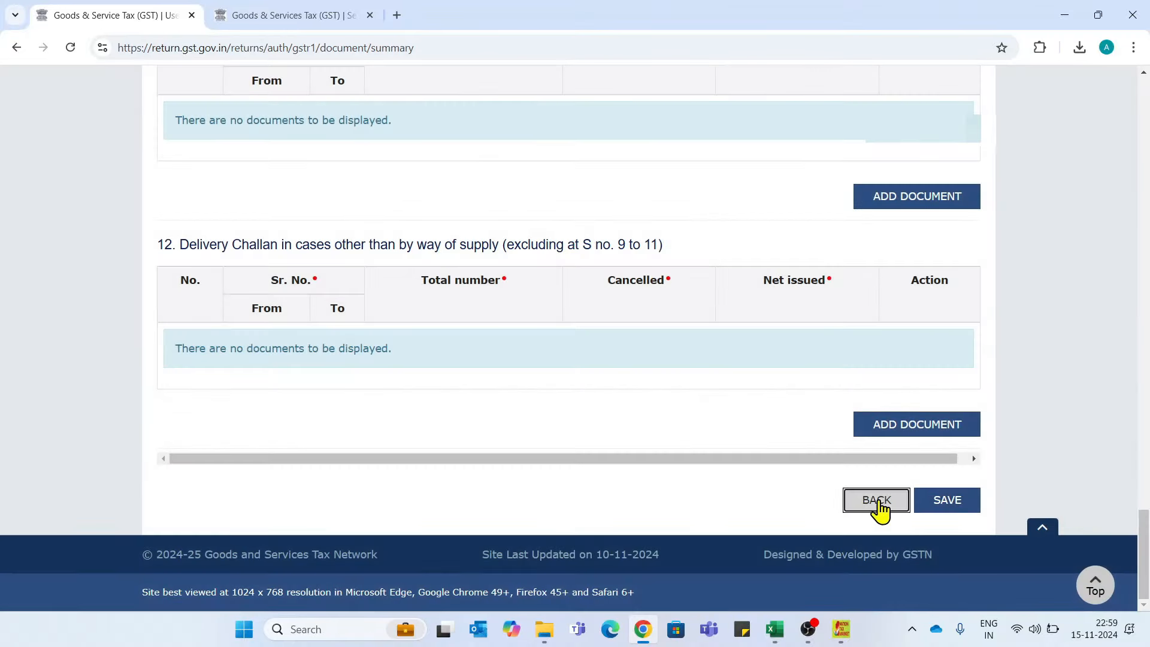
# Return to the GSTR-1 overview and generate the return summary.
pyautogui.click(879, 506)
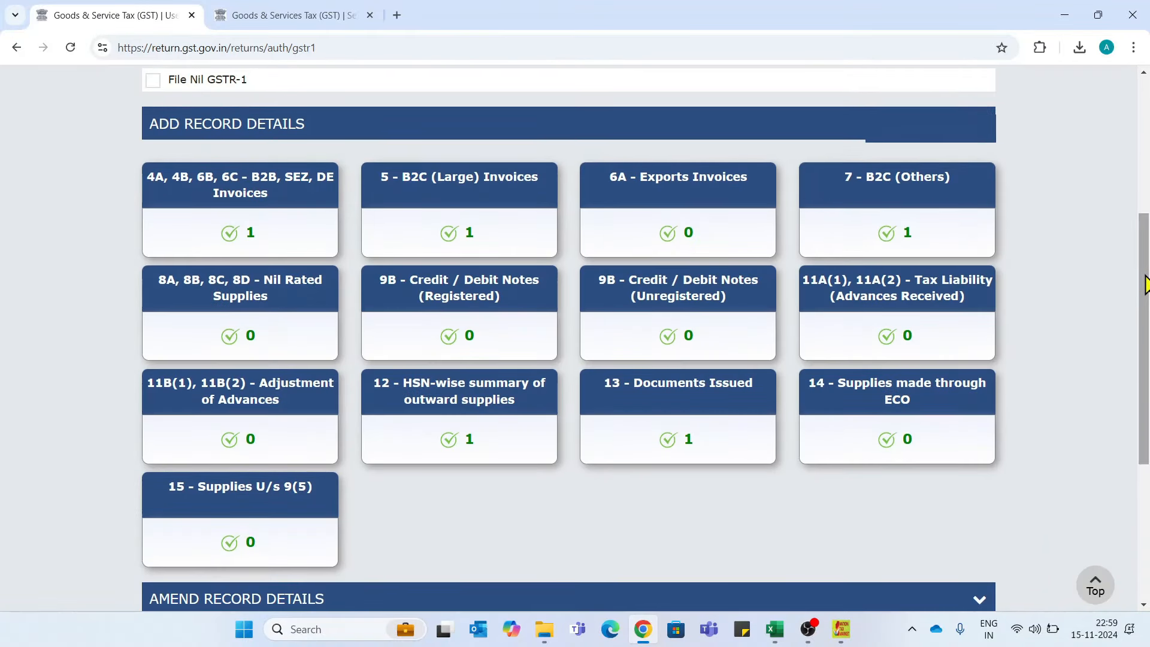
pyautogui.moveTo(1145, 285); pyautogui.dragTo(1148, 457)
pyautogui.click(958, 502)
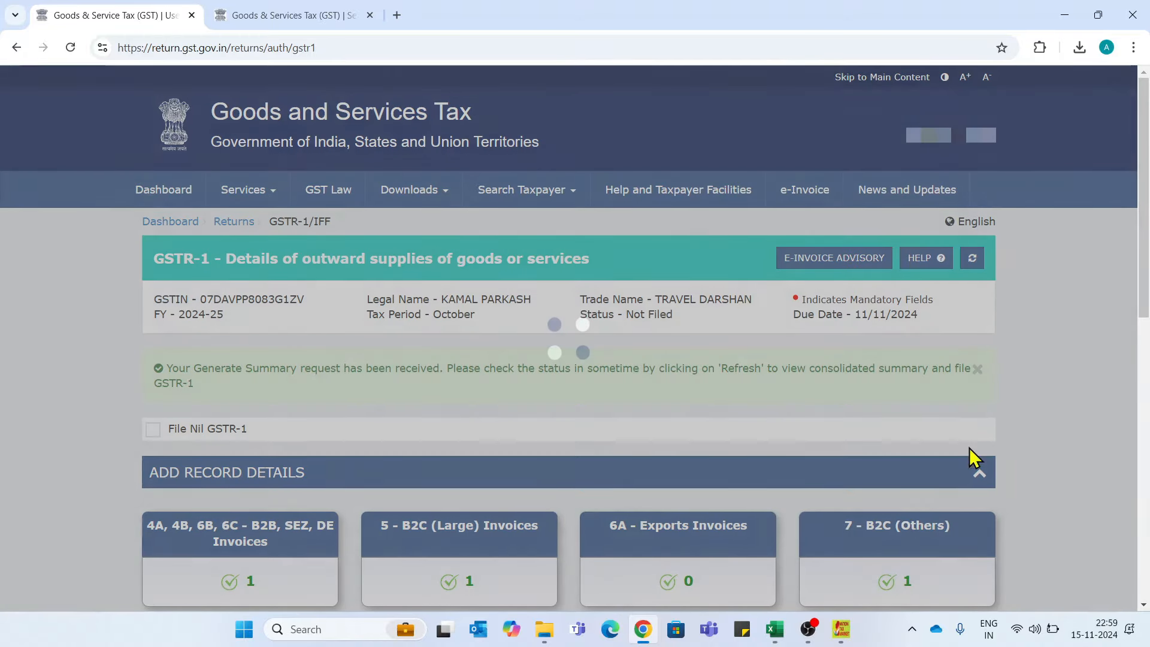
# Refresh the GSTR-1 return status and proceed to the filing summary.
pyautogui.moveTo(1148, 261); pyautogui.dragTo(1148, 543)
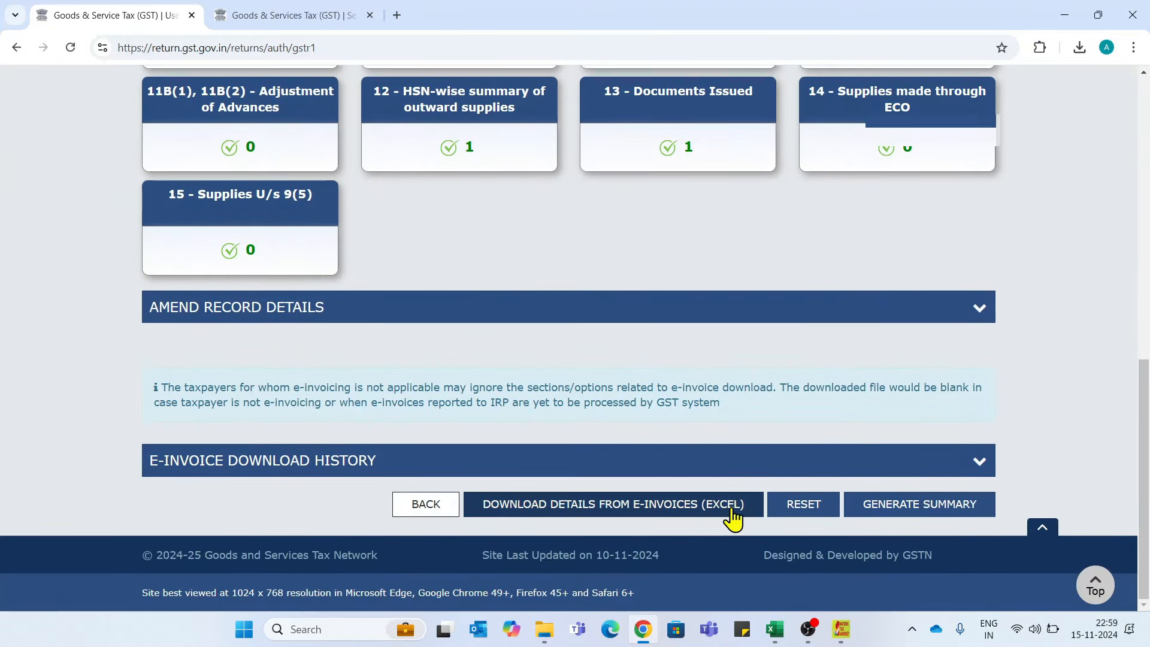
pyautogui.click(904, 509)
pyautogui.click(972, 259)
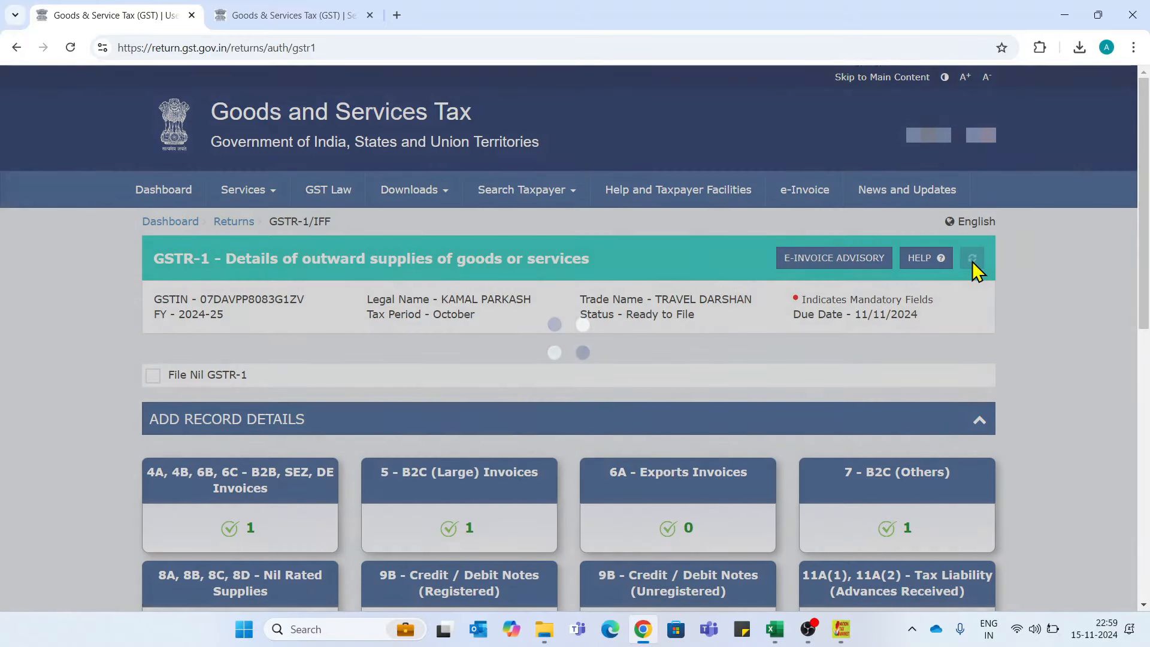
pyautogui.moveTo(1145, 282); pyautogui.dragTo(1145, 560)
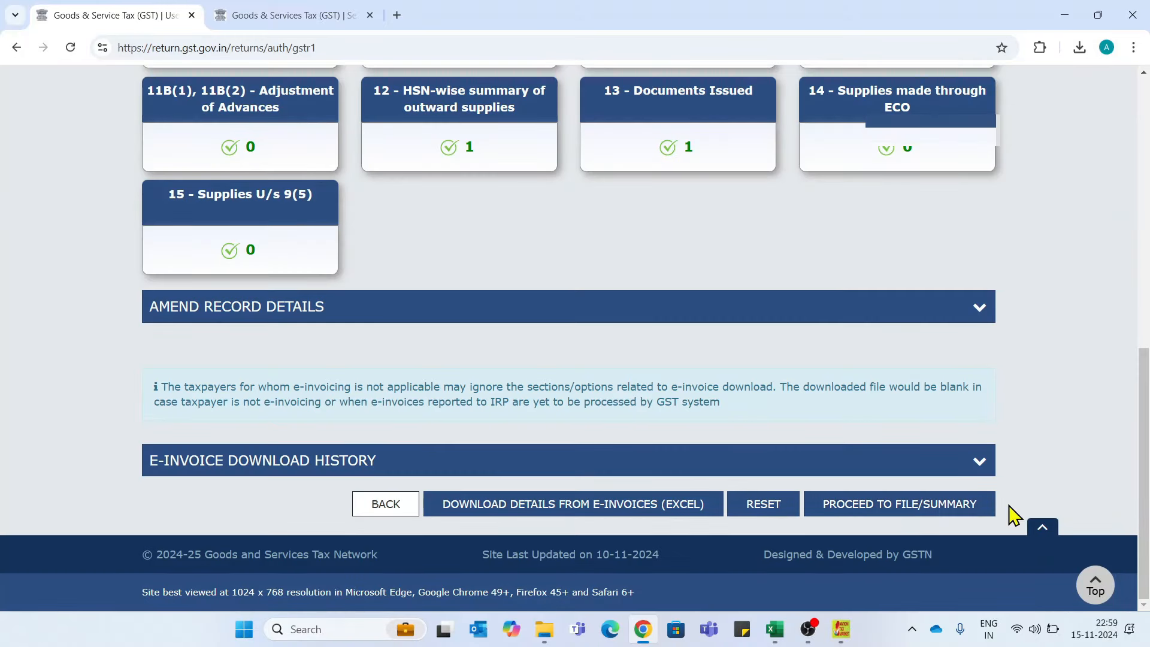
pyautogui.click(913, 516)
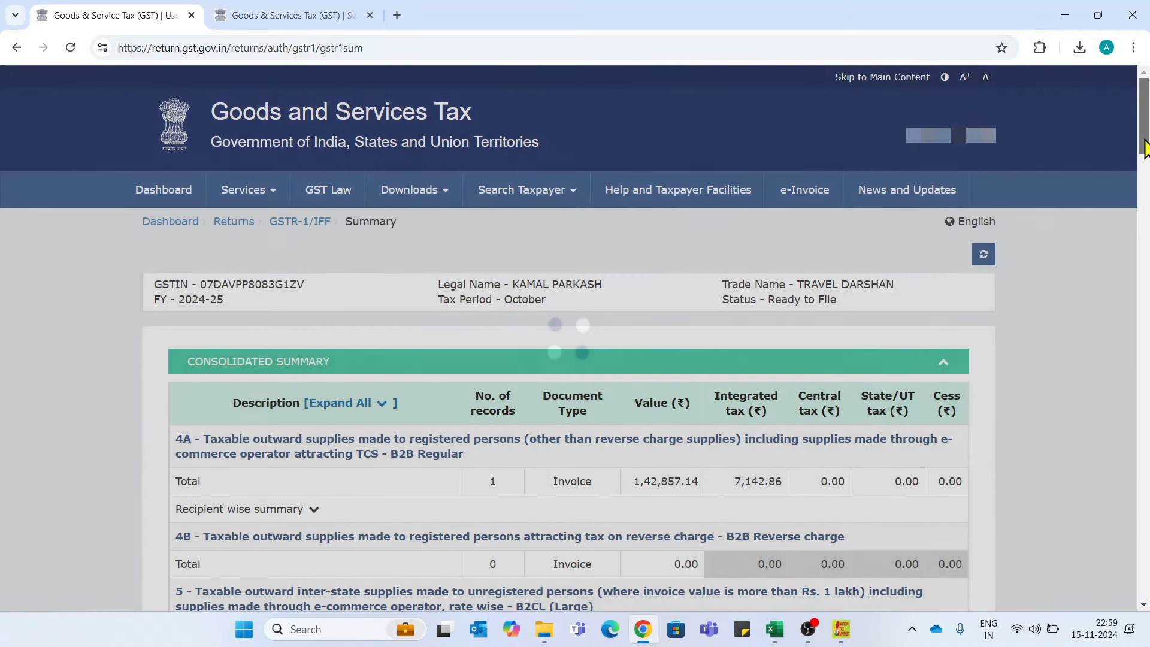
# Review the consolidated summary of the October GSTR-1 sections and proceed to filing the statement.
pyautogui.moveTo(1144, 137); pyautogui.dragTo(1145, 191)
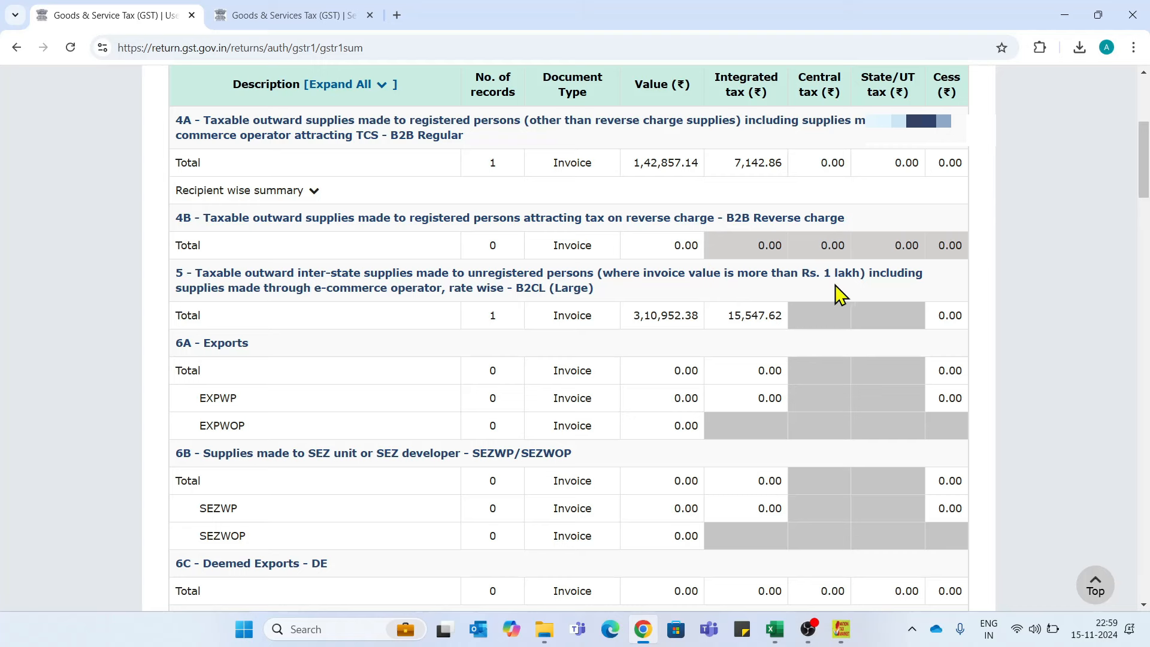
pyautogui.moveTo(1145, 161); pyautogui.dragTo(1144, 228)
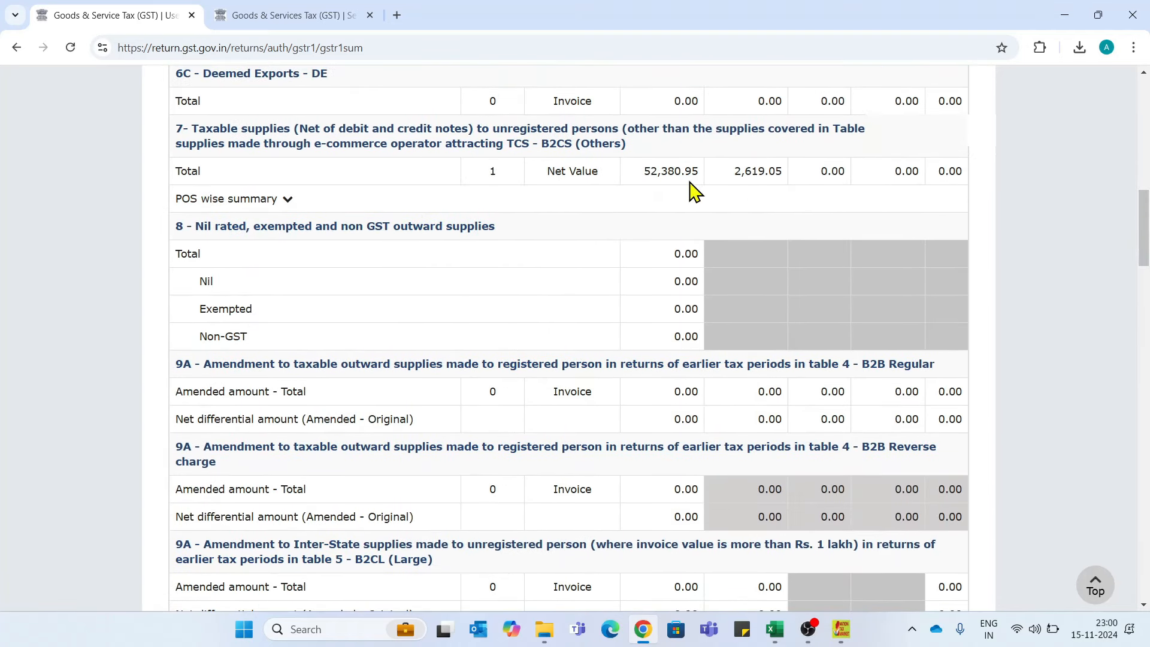
pyautogui.moveTo(1145, 255); pyautogui.dragTo(1134, 553)
pyautogui.click(914, 502)
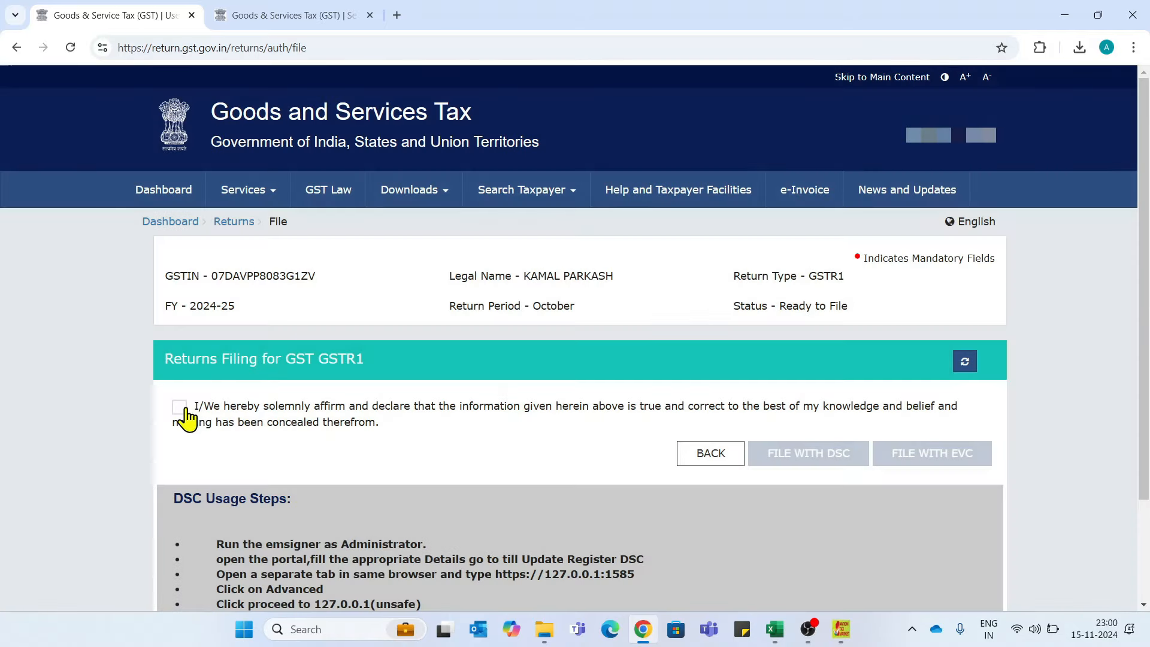
# Accept the declaration for the GSTR-1 filing and select the authorised signatory.
pyautogui.click(179, 408)
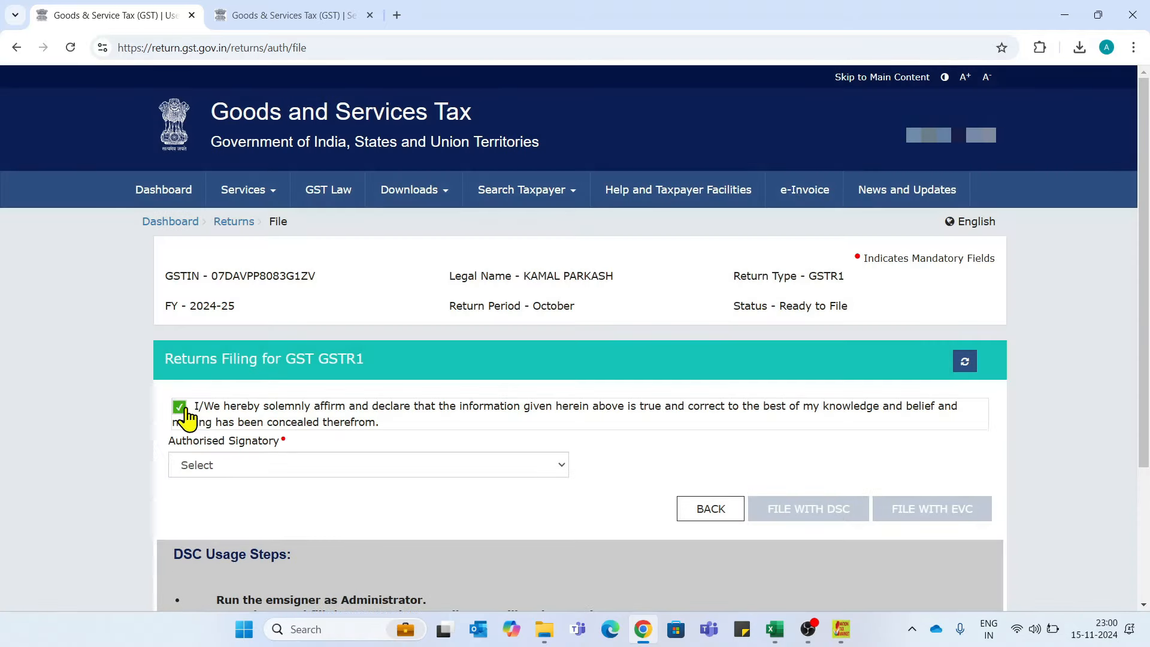
pyautogui.click(221, 463)
pyautogui.click(211, 505)
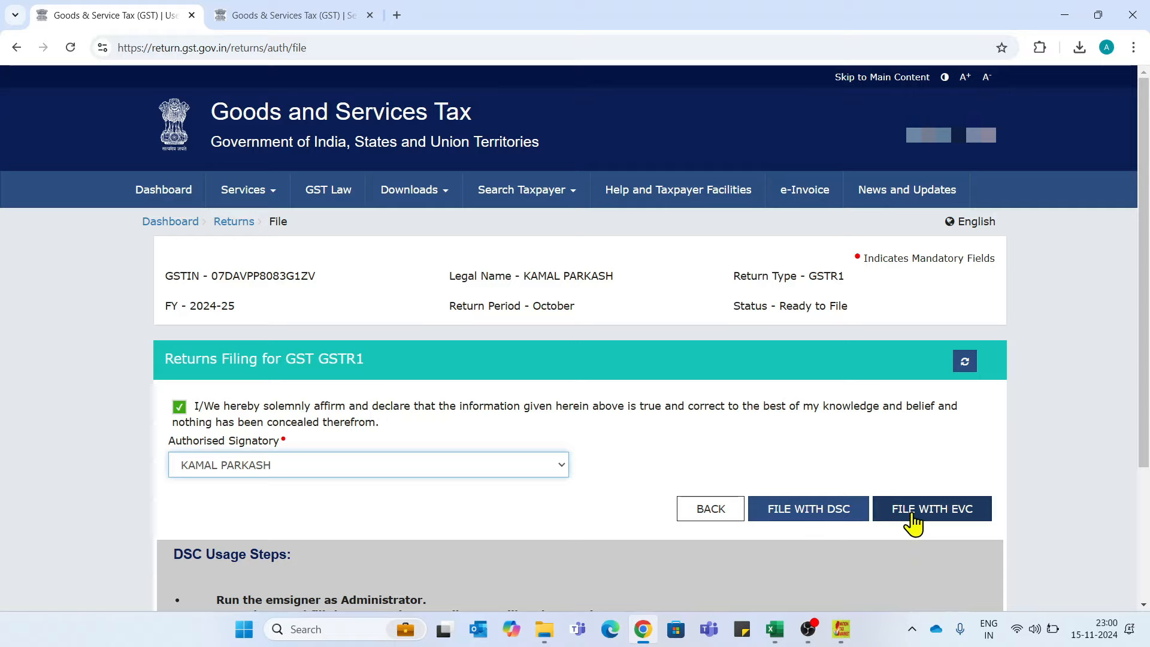
# Go back to File Returns without filing and search the returns for the October period of Quarter 3, 2024-25.
pyautogui.click(689, 514)
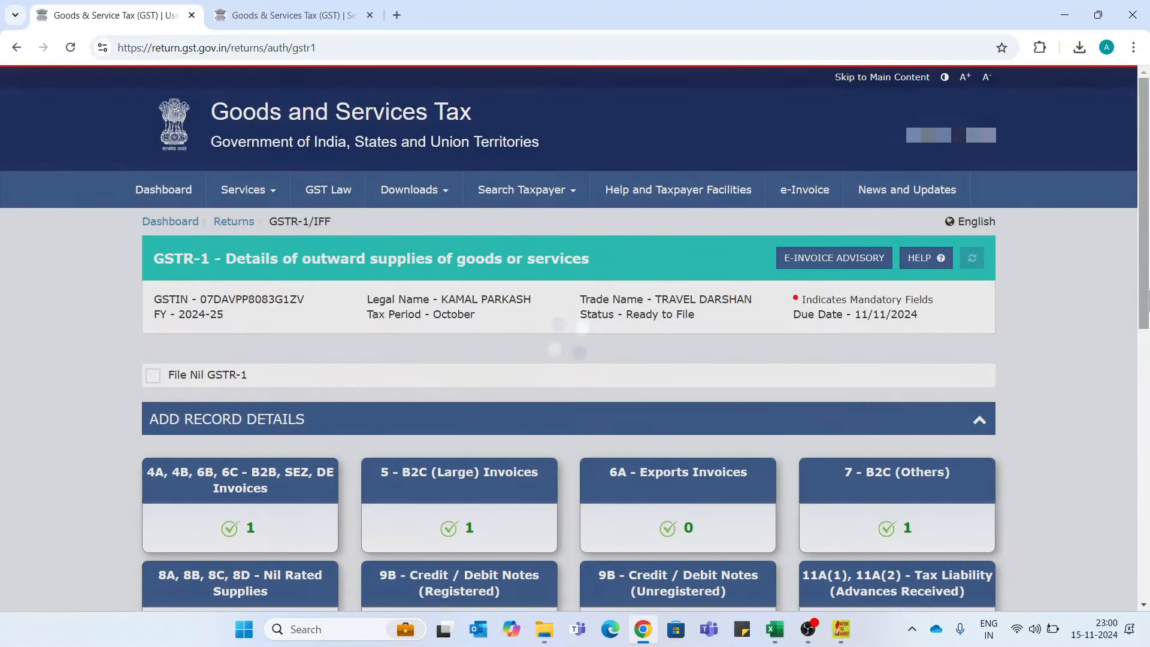
pyautogui.moveTo(1149, 310); pyautogui.dragTo(1149, 572)
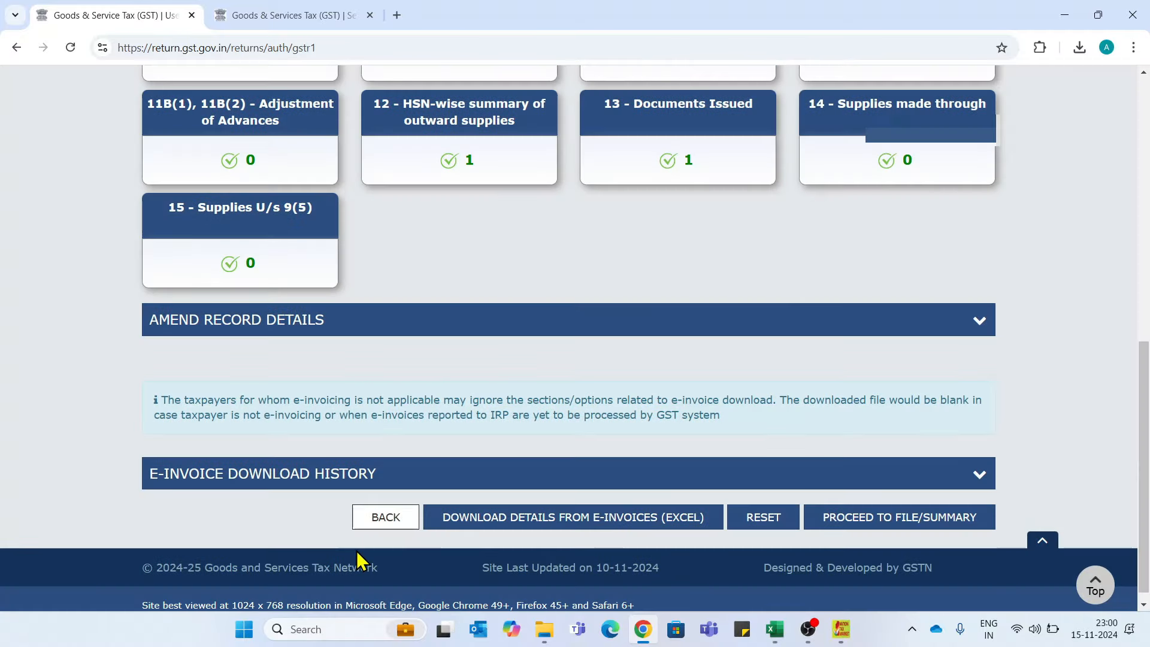
pyautogui.click(385, 518)
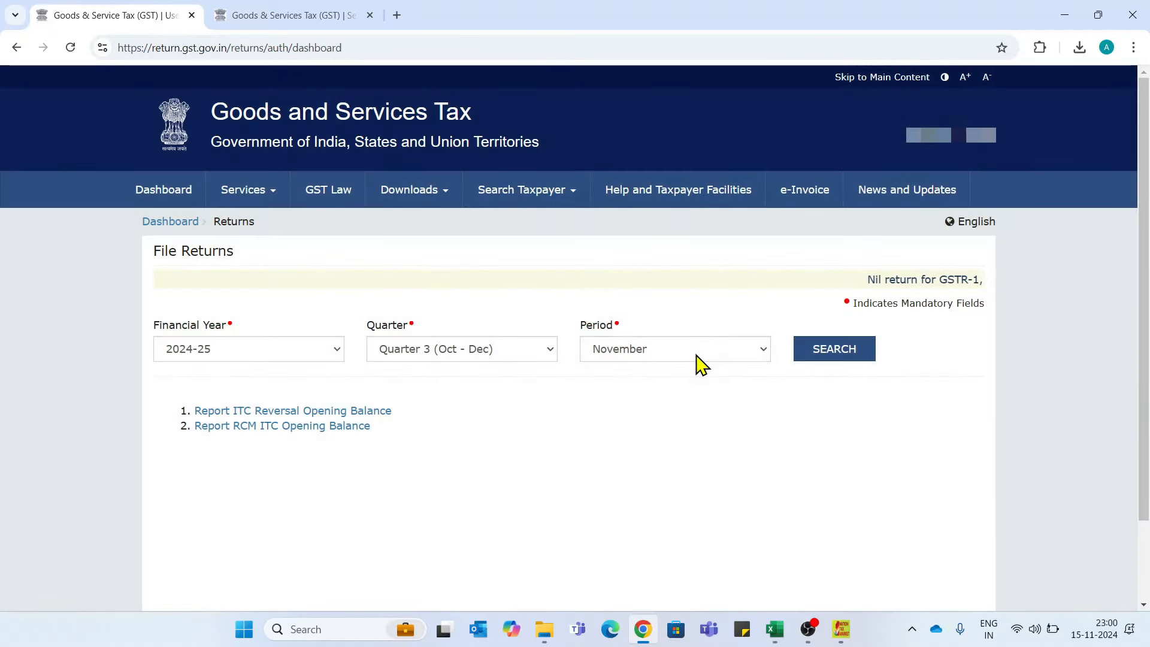
pyautogui.click(696, 355)
pyautogui.click(689, 372)
pyautogui.click(834, 354)
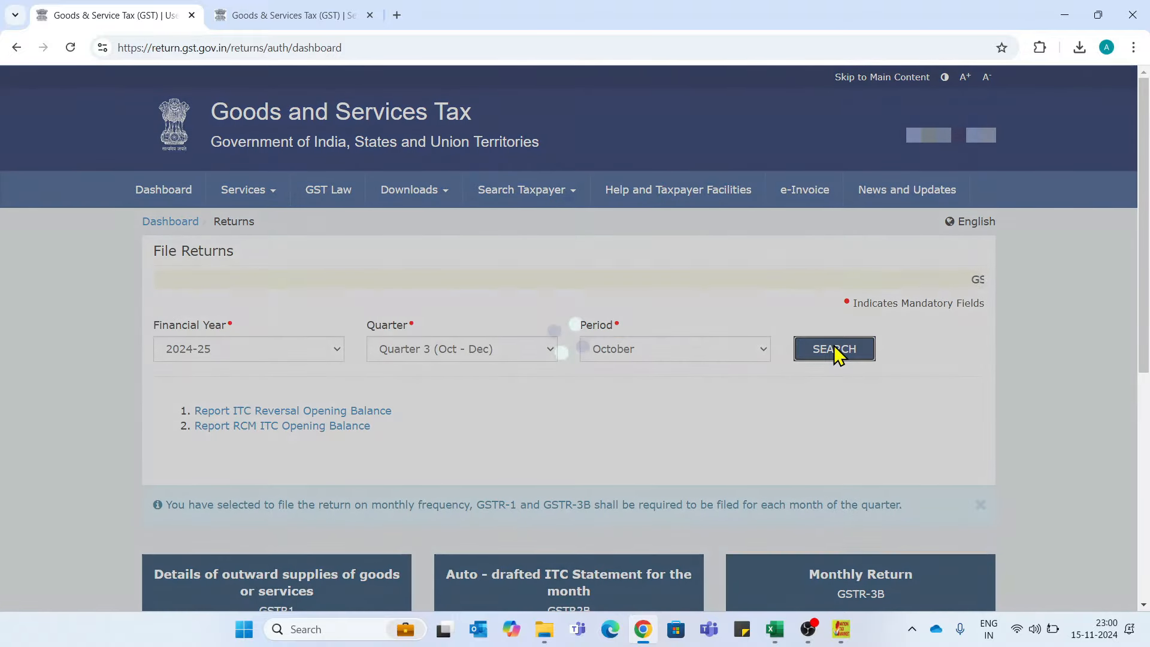
# Open the offline upload and download page for GSTR-1.
pyautogui.moveTo(1148, 281); pyautogui.dragTo(1148, 442)
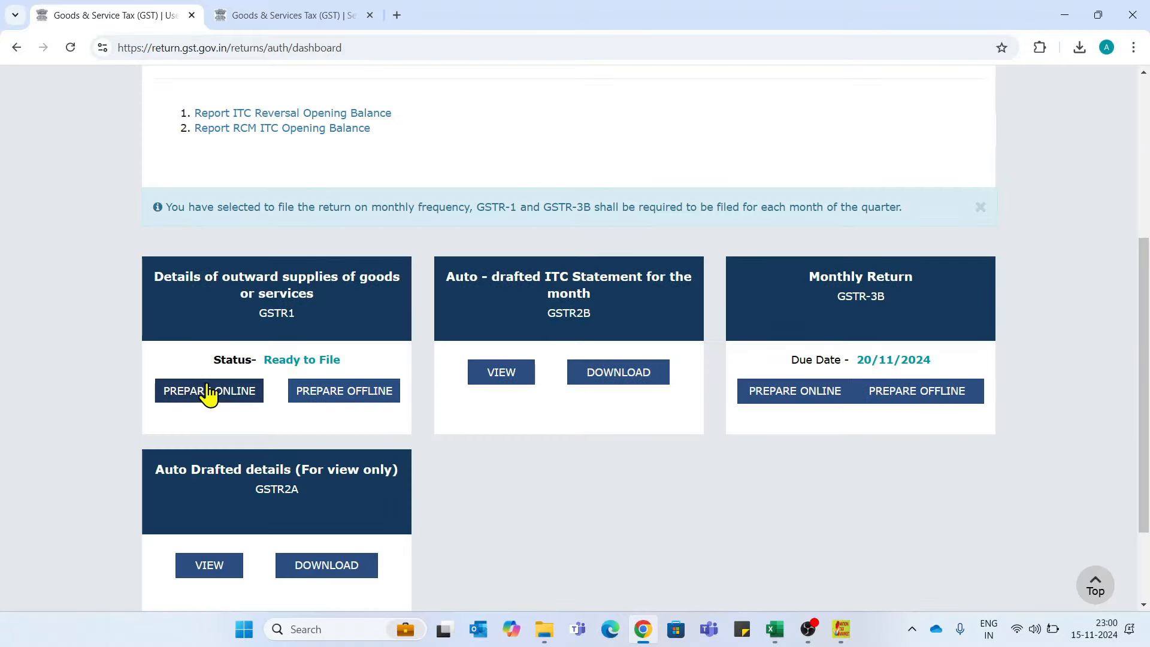
pyautogui.click(358, 396)
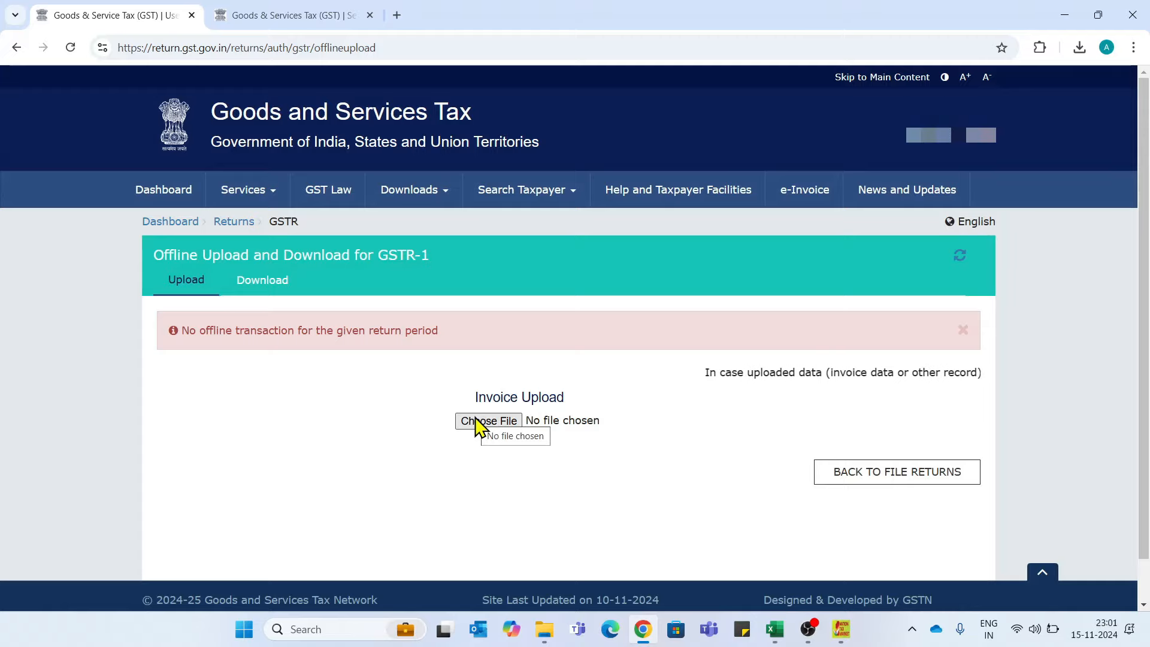
pyautogui.click(264, 283)
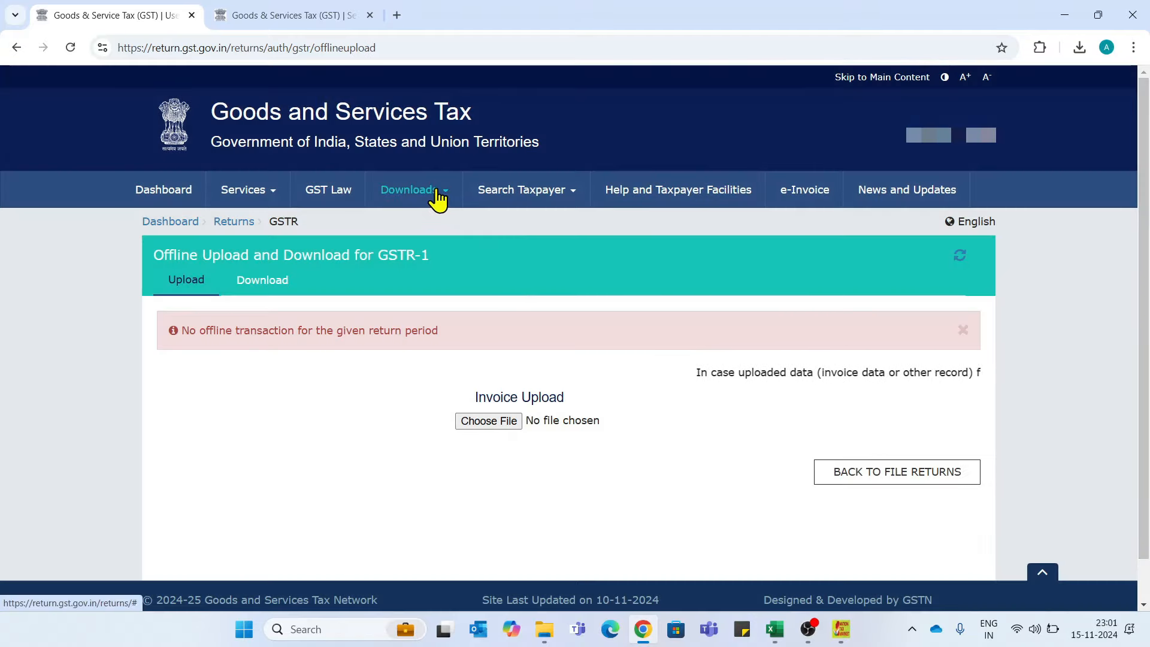
# Open the portal's download page for the Returns Offline Tool.
pyautogui.click(439, 195)
pyautogui.click(167, 225)
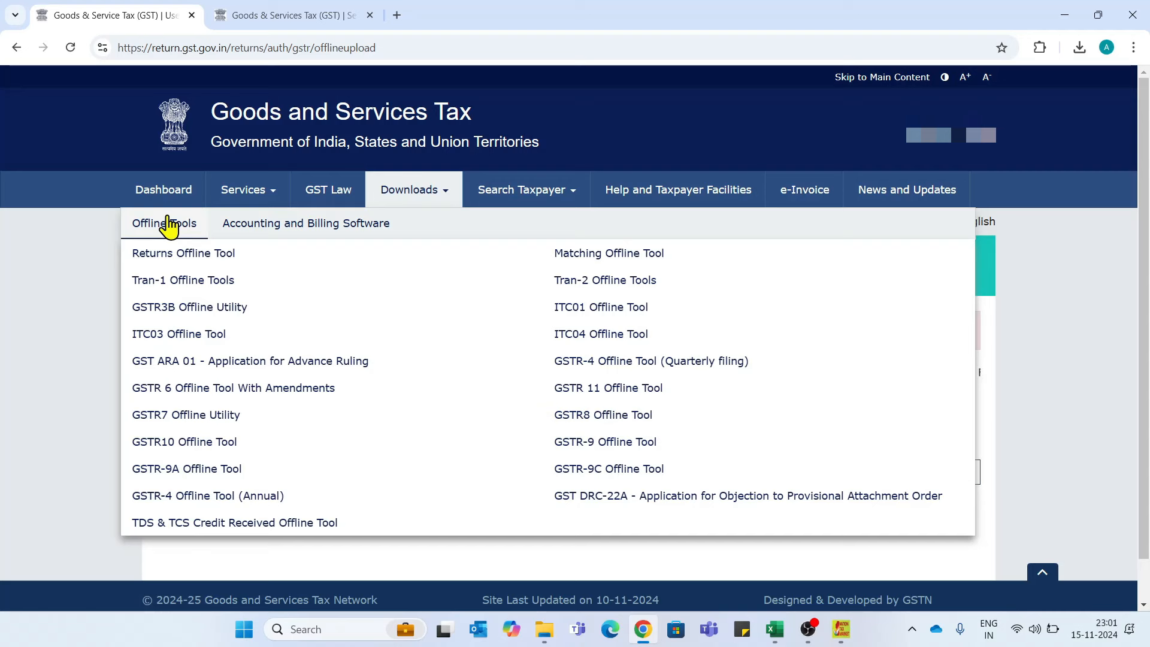
pyautogui.click(178, 255)
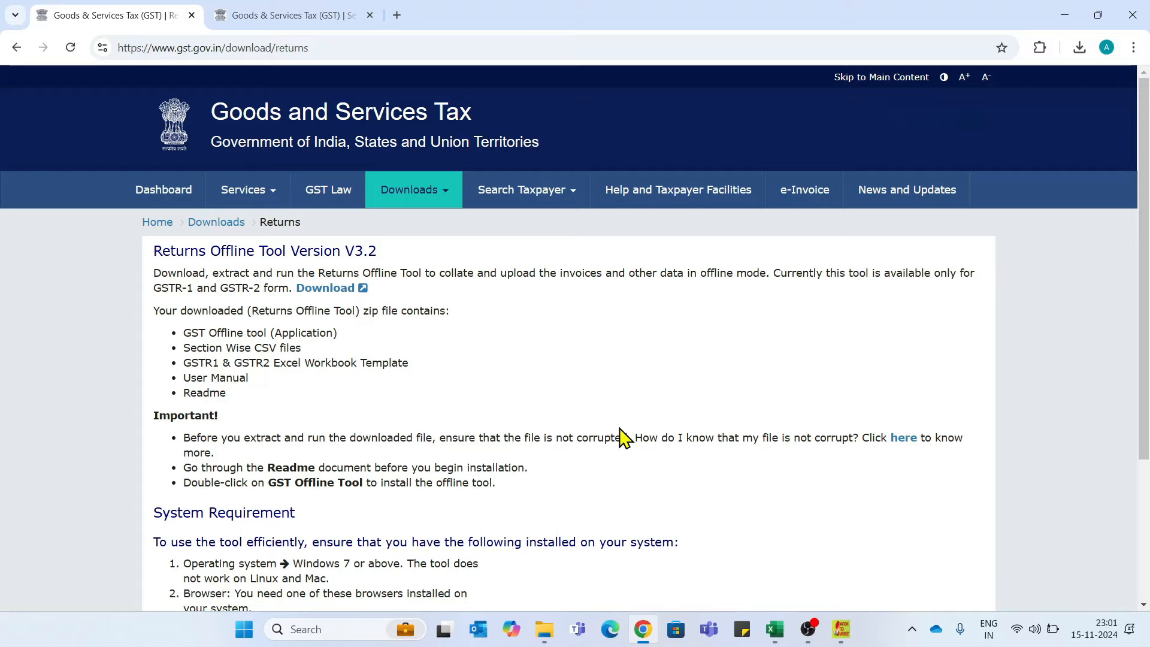
# Switch to the GST Offline Tool and proceed with the GSTR-1/IFF return for October 2024-25, confirming the taxpayer details.
pyautogui.click(841, 627)
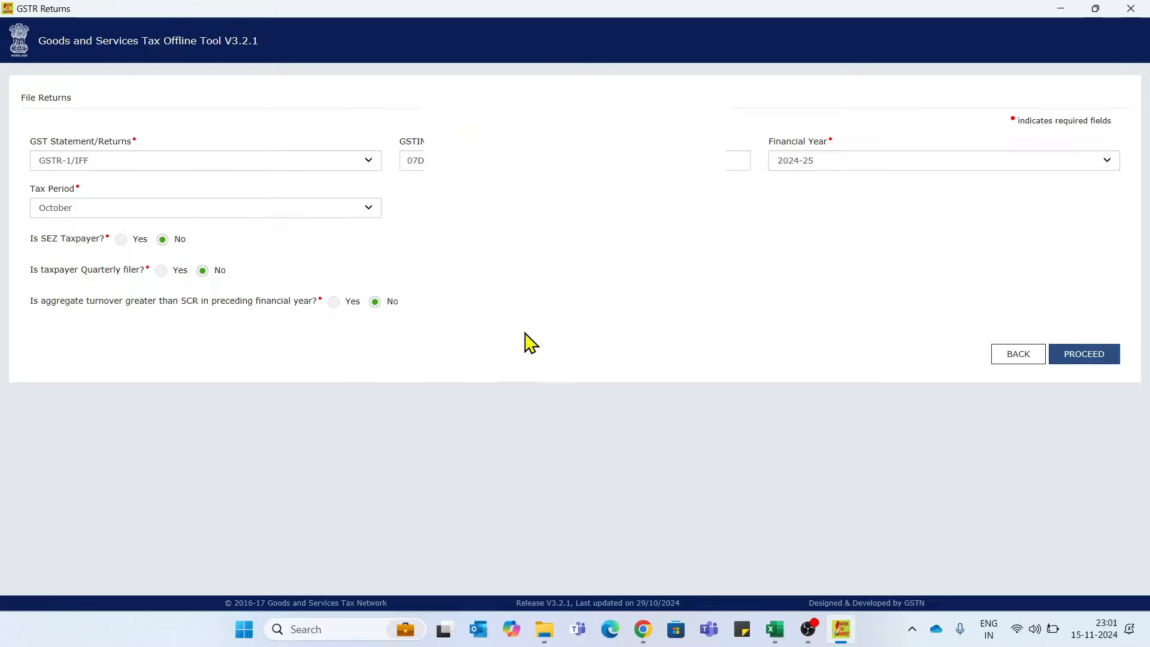
pyautogui.click(1097, 358)
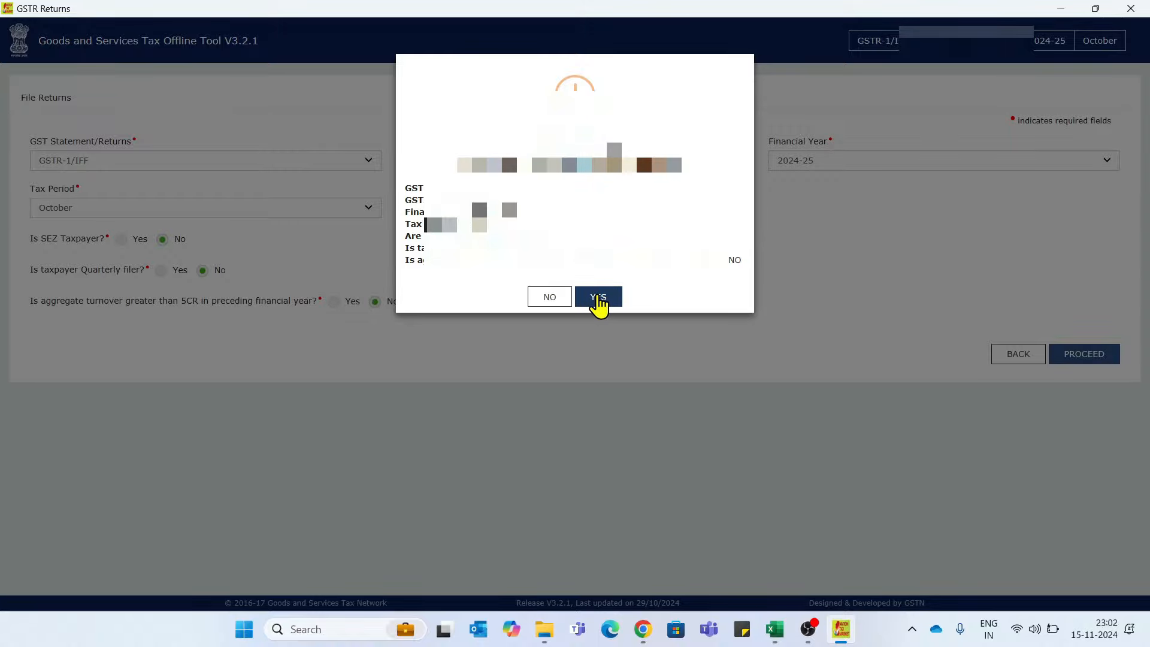
pyautogui.click(598, 297)
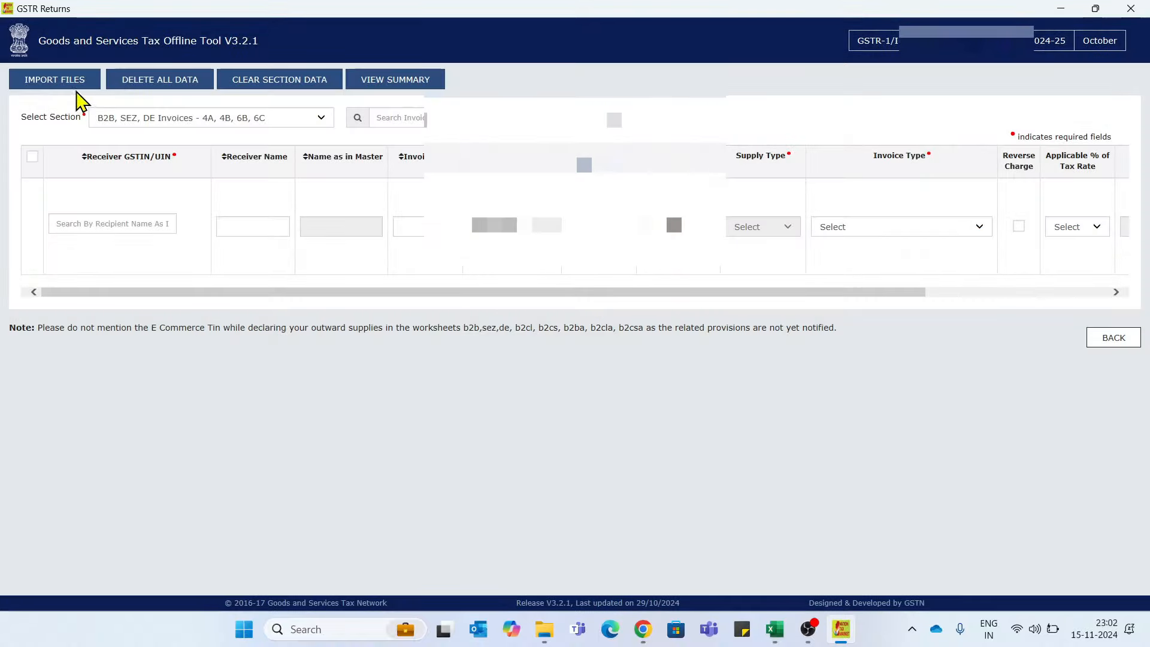
# Start a file import and choose the section B2B, SEZ, DE Invoices - 4A, 4B, 6B, 6C.
pyautogui.click(72, 82)
pyautogui.click(95, 277)
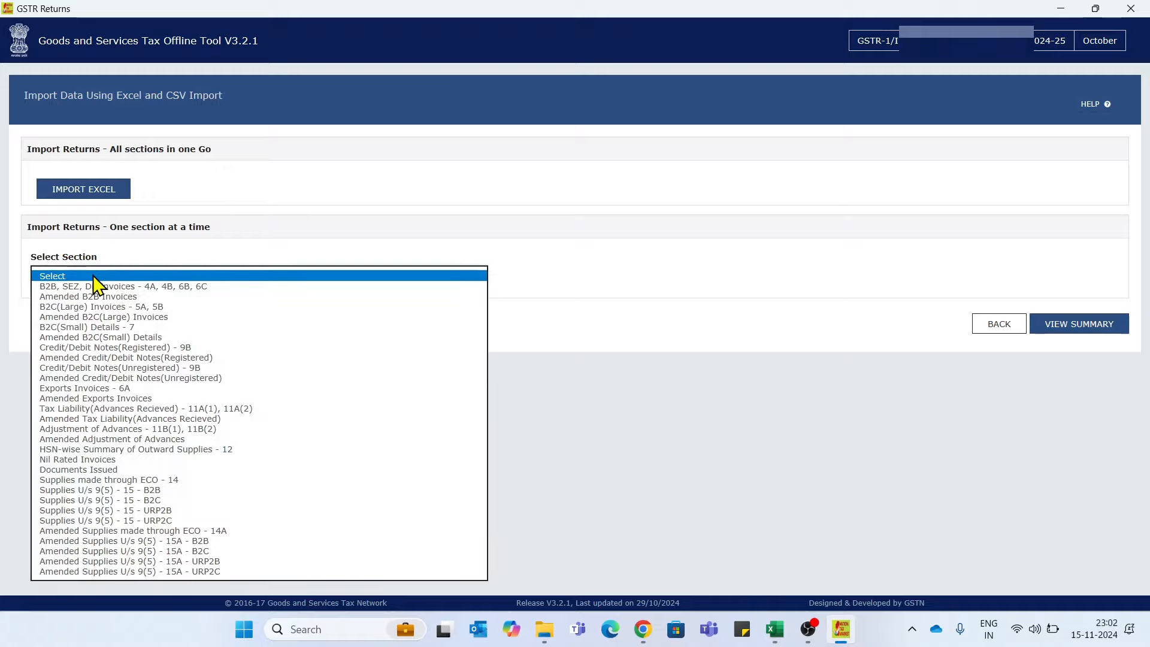
pyautogui.click(96, 287)
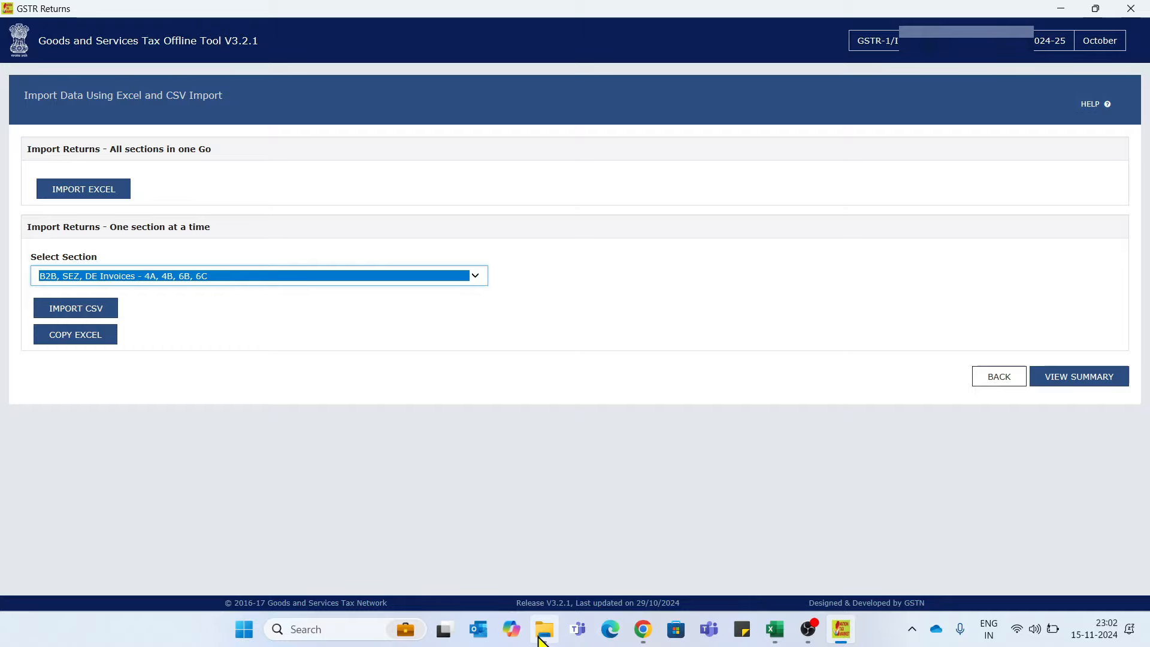
# In File Explorer, browse to the GSTR1 folder inside gst_offline_tool's Section_wise_CSV_files and select b2cl.csv.
pyautogui.moveTo(544, 630)
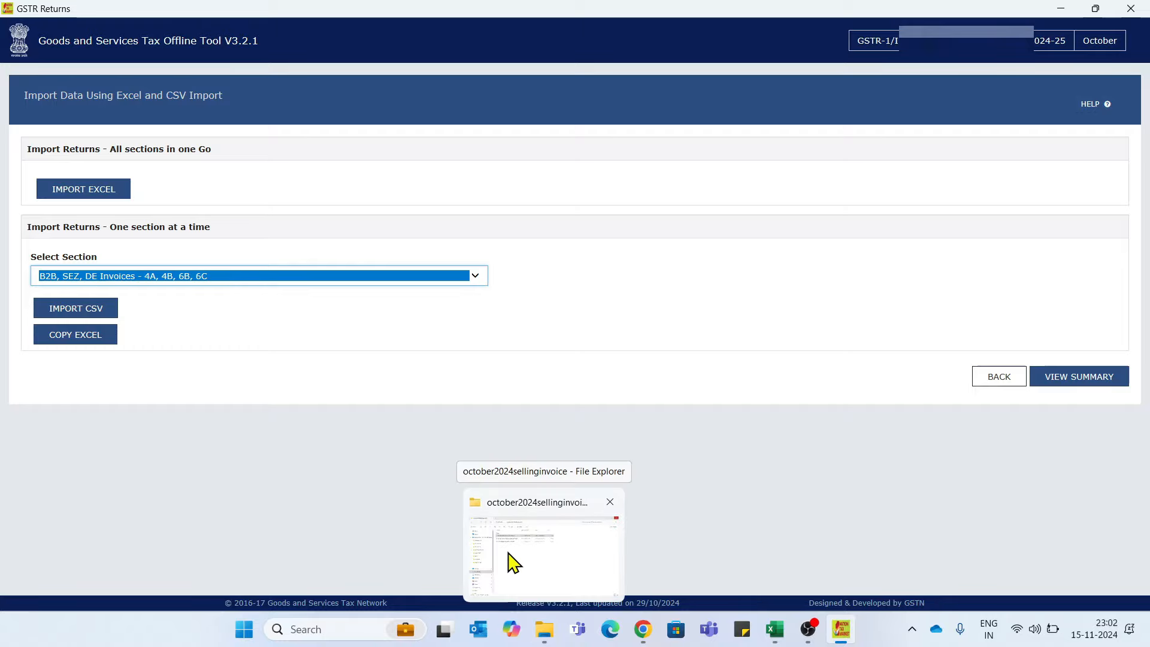
pyautogui.click(509, 559)
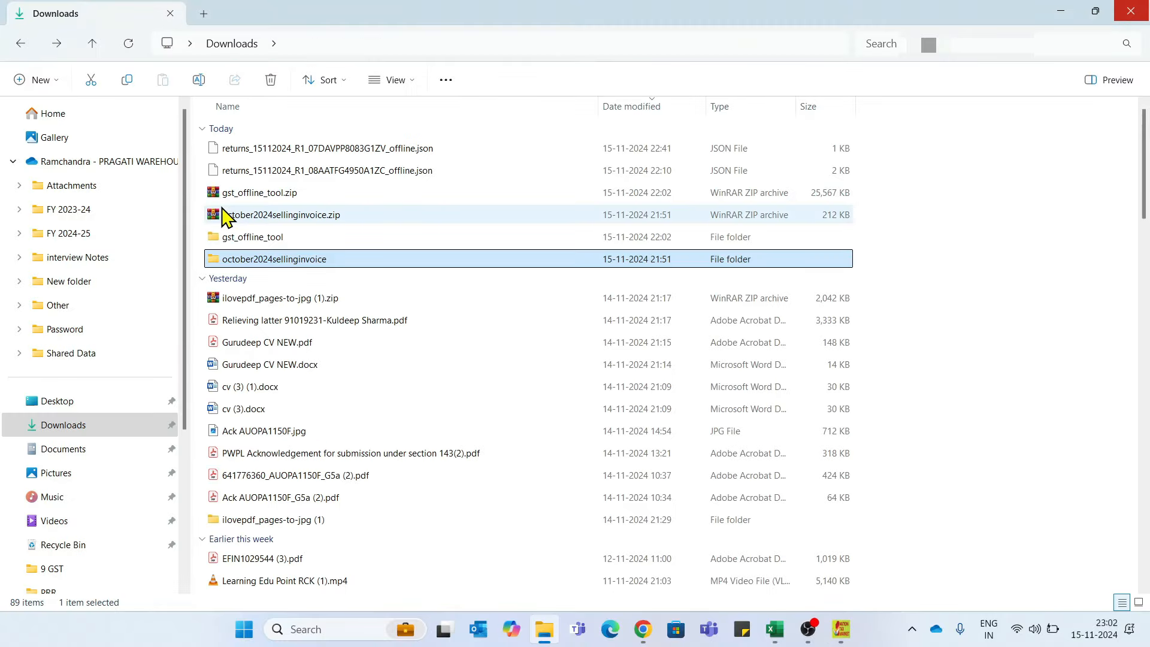
pyautogui.doubleClick(243, 237)
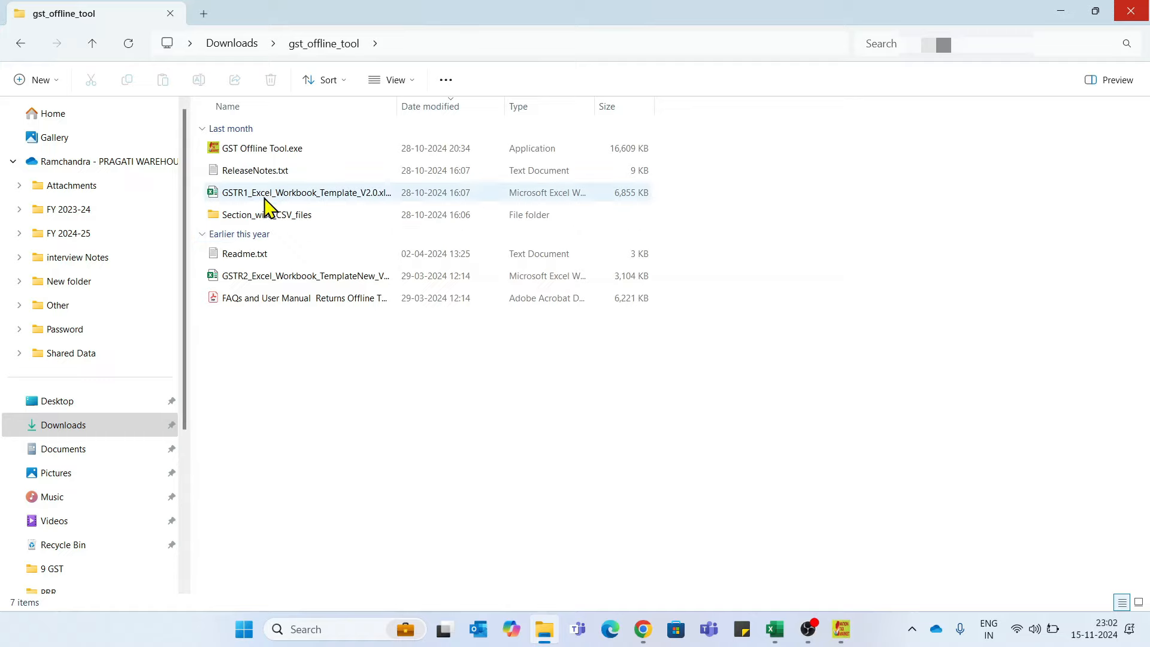
pyautogui.doubleClick(254, 217)
pyautogui.doubleClick(233, 155)
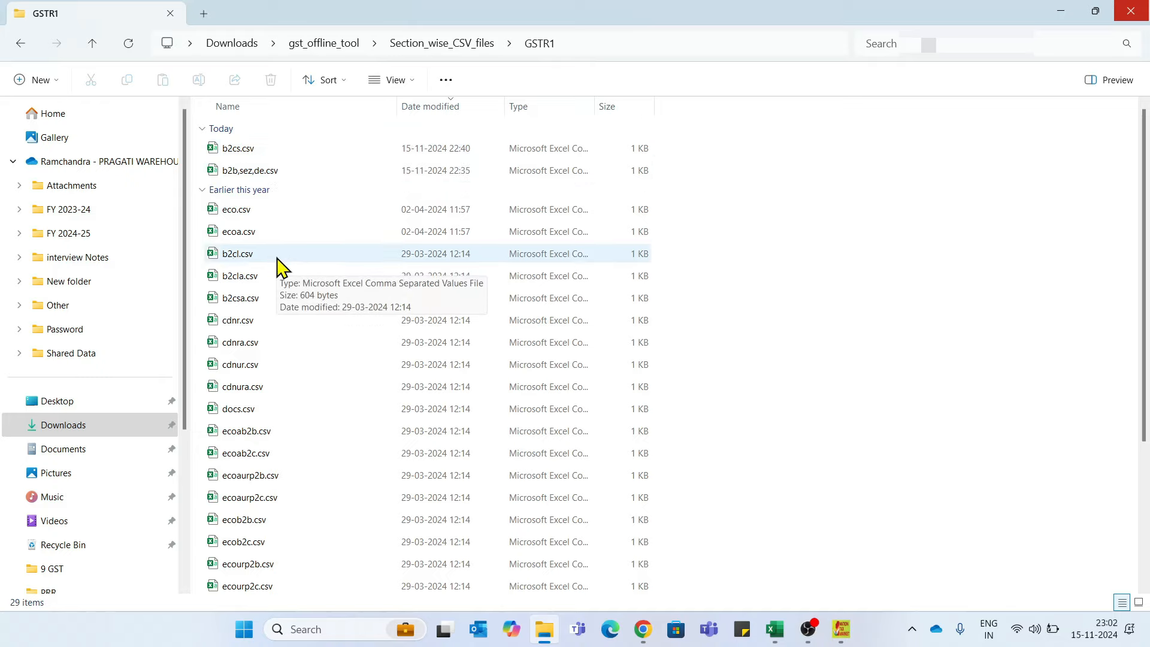
pyautogui.click(247, 254)
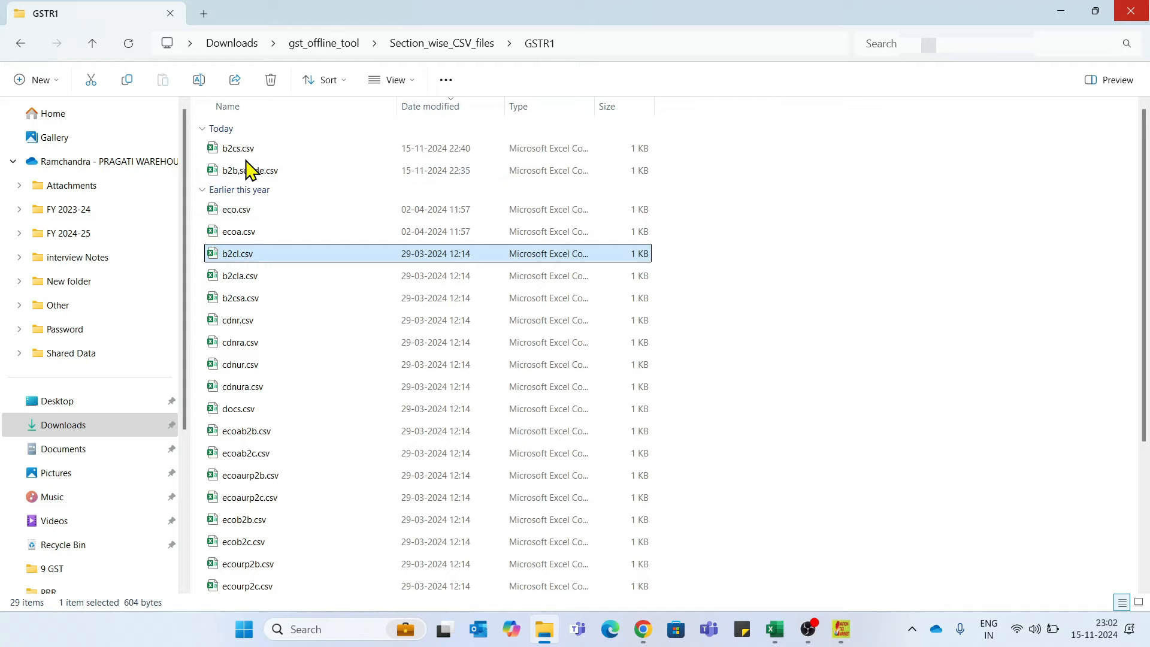
# Return to the GST Offline Tool and import b2b,sez,de.csv into the B2B, SEZ, DE Invoices section.
pyautogui.hotkey('alt', 'Tab')
pyautogui.click(89, 199)
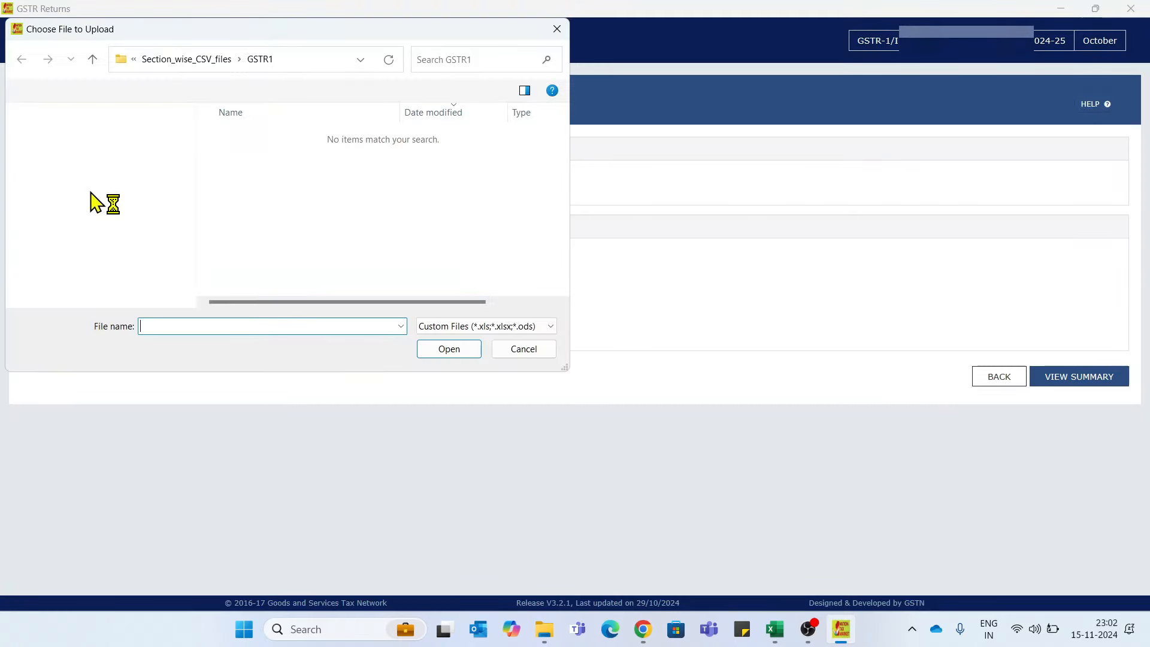
pyautogui.click(558, 29)
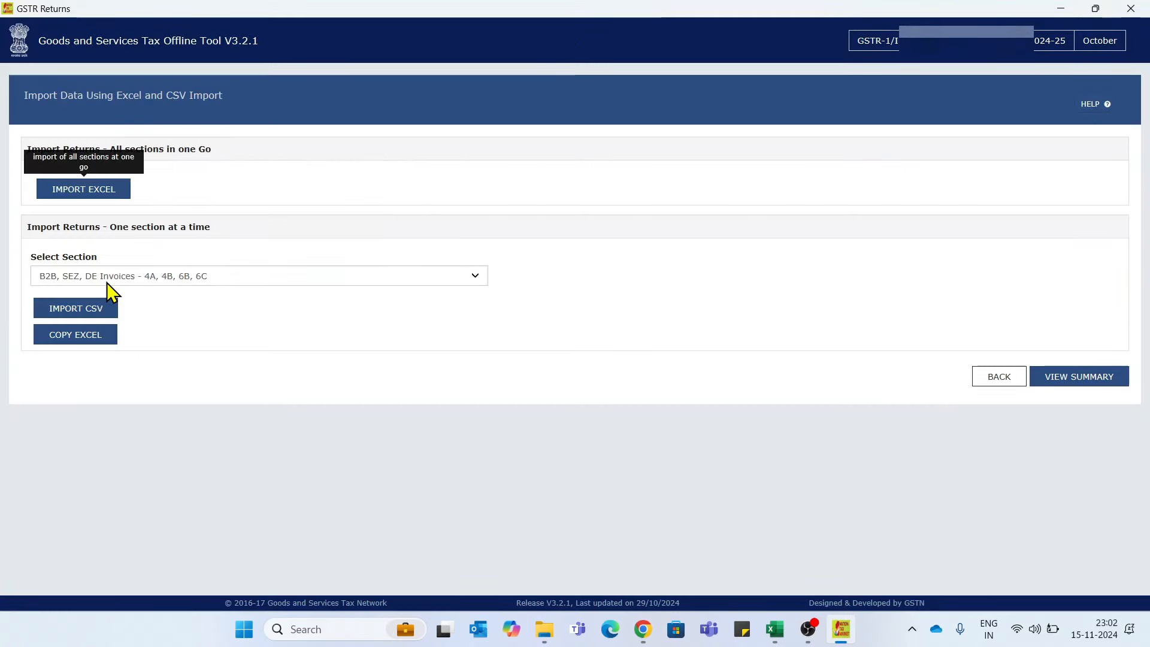
pyautogui.click(87, 312)
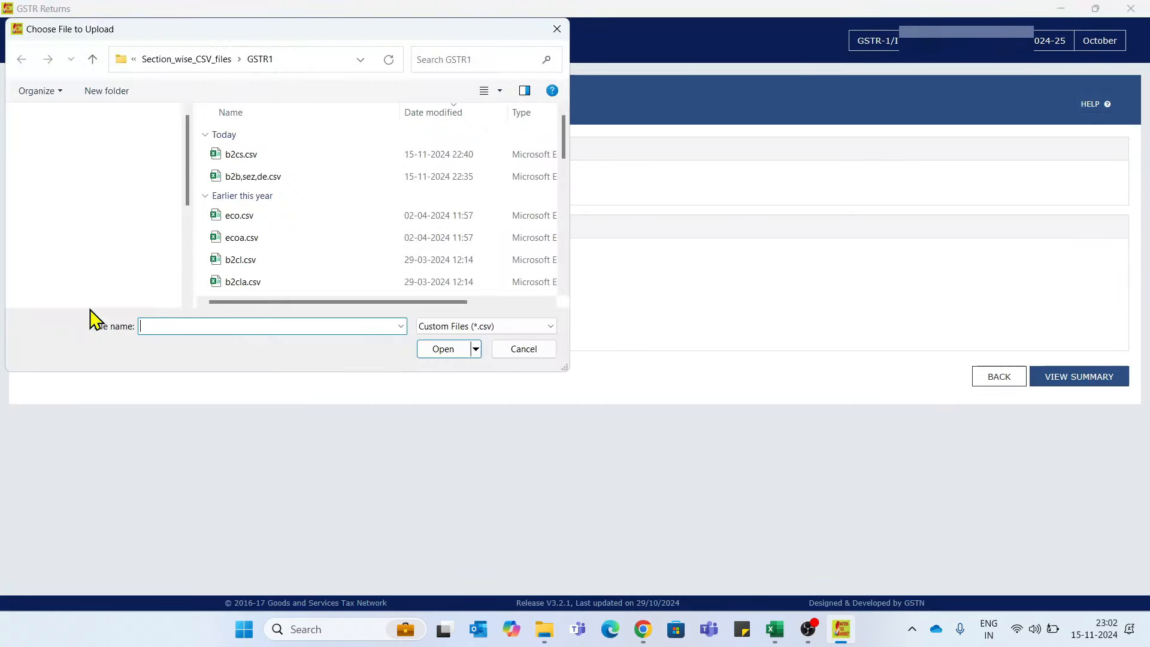
pyautogui.click(255, 177)
pyautogui.click(447, 351)
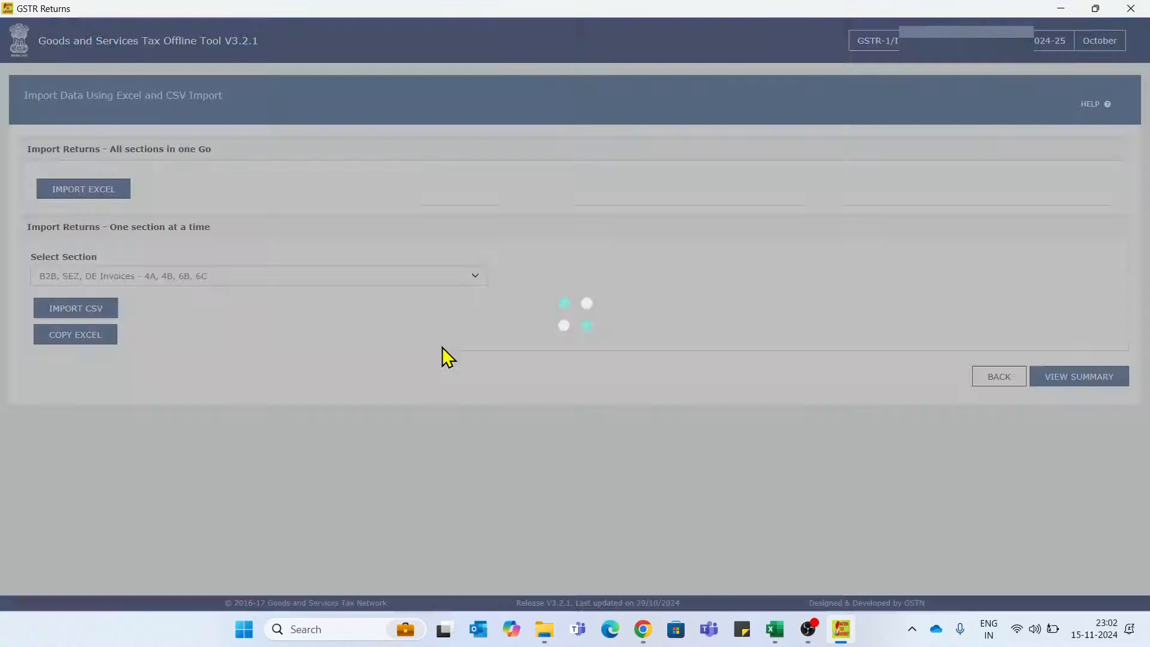
pyautogui.click(593, 202)
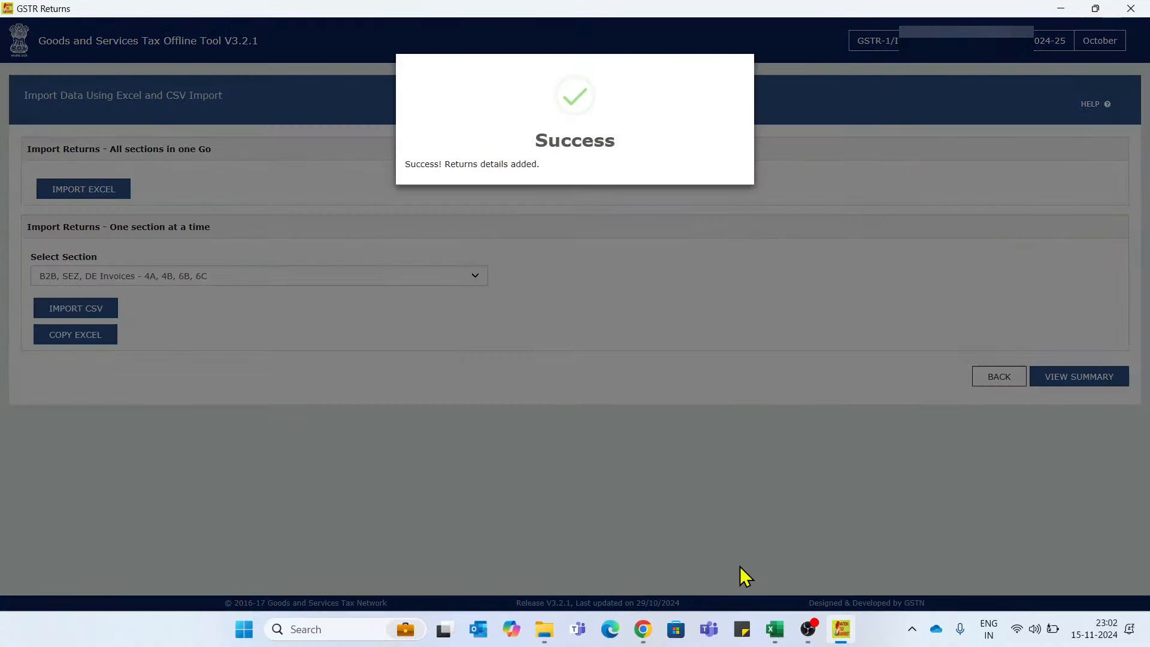
# Open b2b,sez,de.csv from the GSTR1 folder in Excel to examine its invoice data.
pyautogui.click(543, 584)
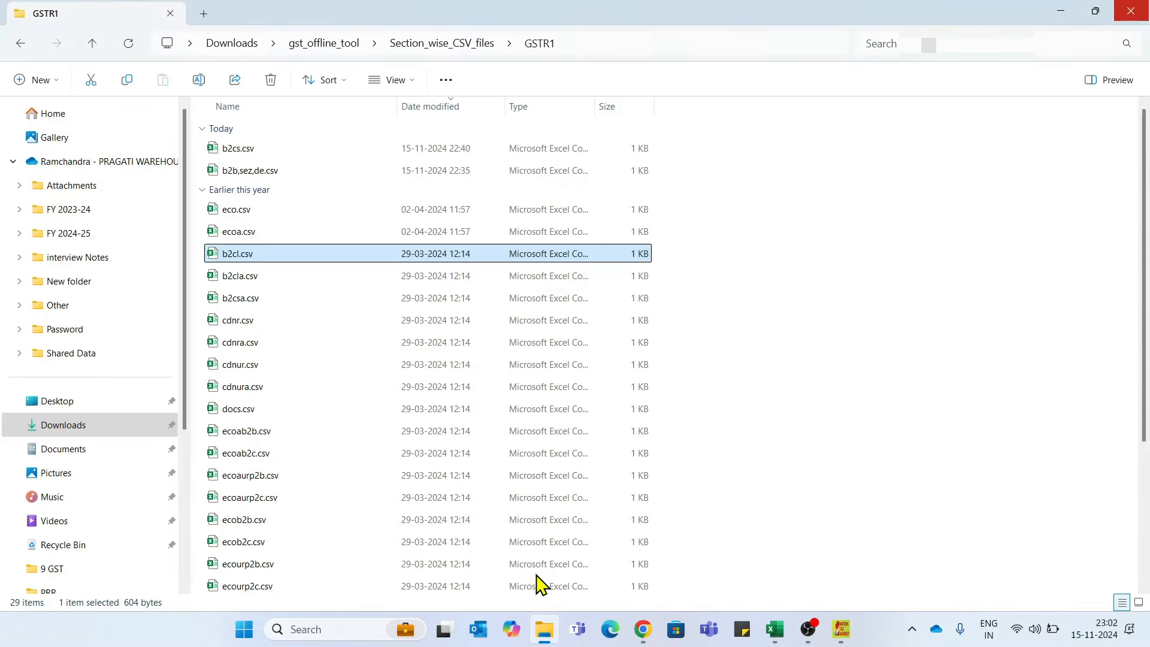
pyautogui.doubleClick(256, 172)
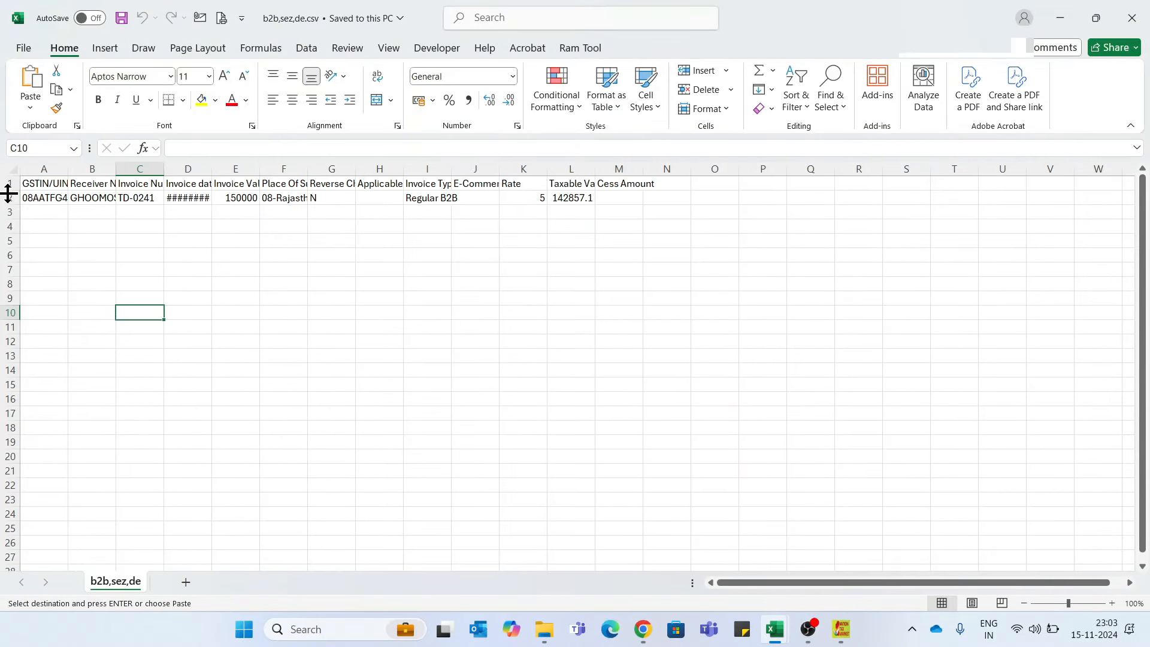
# Fit all column widths in b2b,sez,de.csv so the invoice details can be read, including the place of supply.
pyautogui.click(13, 170)
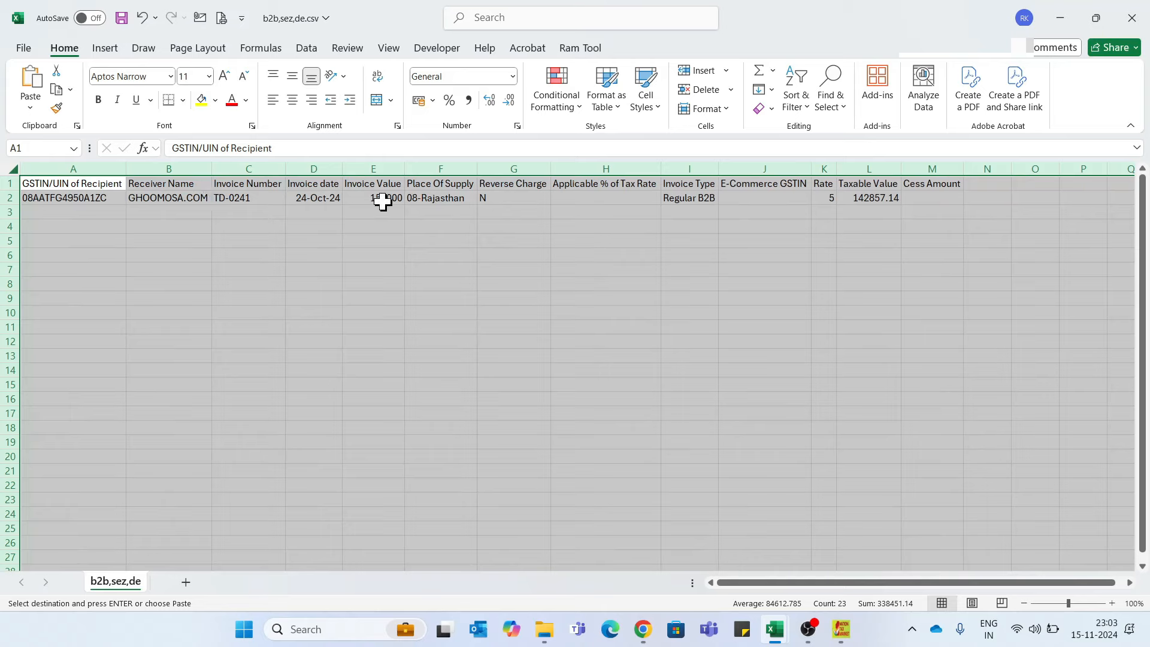
pyautogui.click(453, 205)
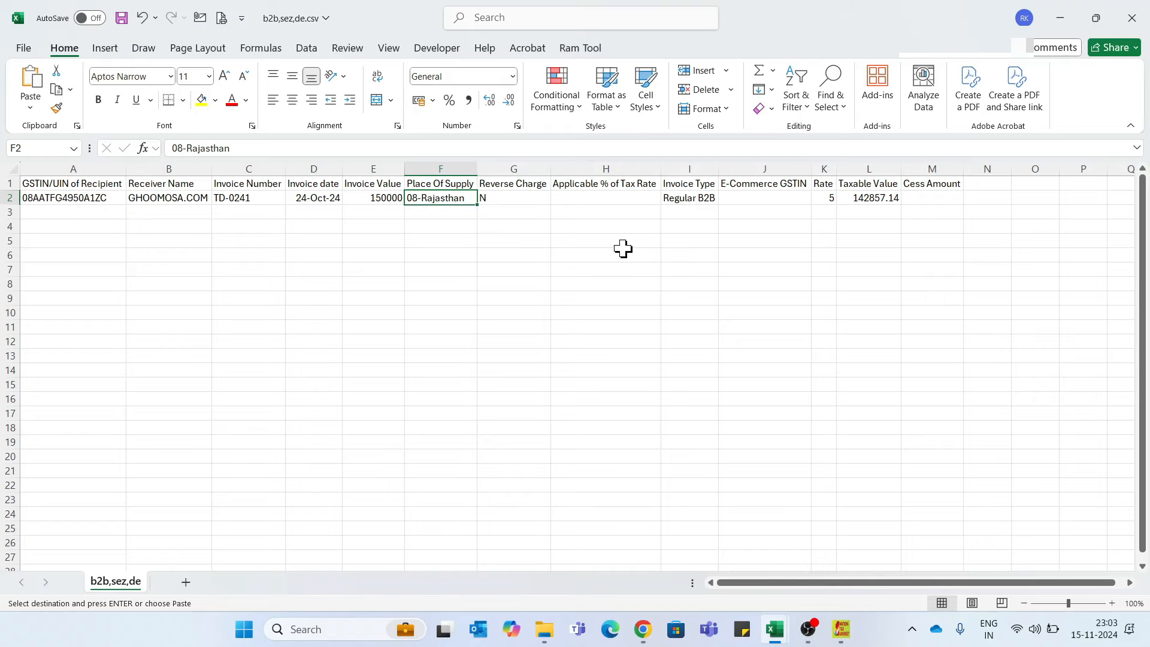
# Switch to the GST Offline Tool and delete all imported return data.
pyautogui.hotkey('alt', 'Tab')
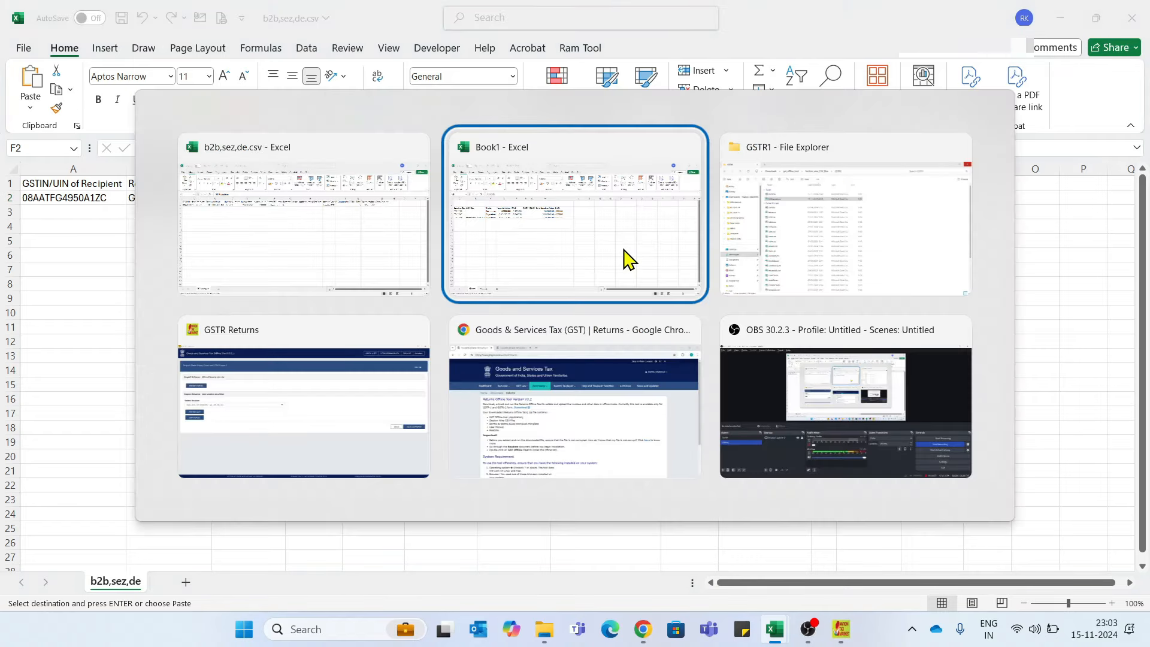
pyautogui.hotkey('alt', 'Tab')
pyautogui.hotkey('alt', 'Tab')
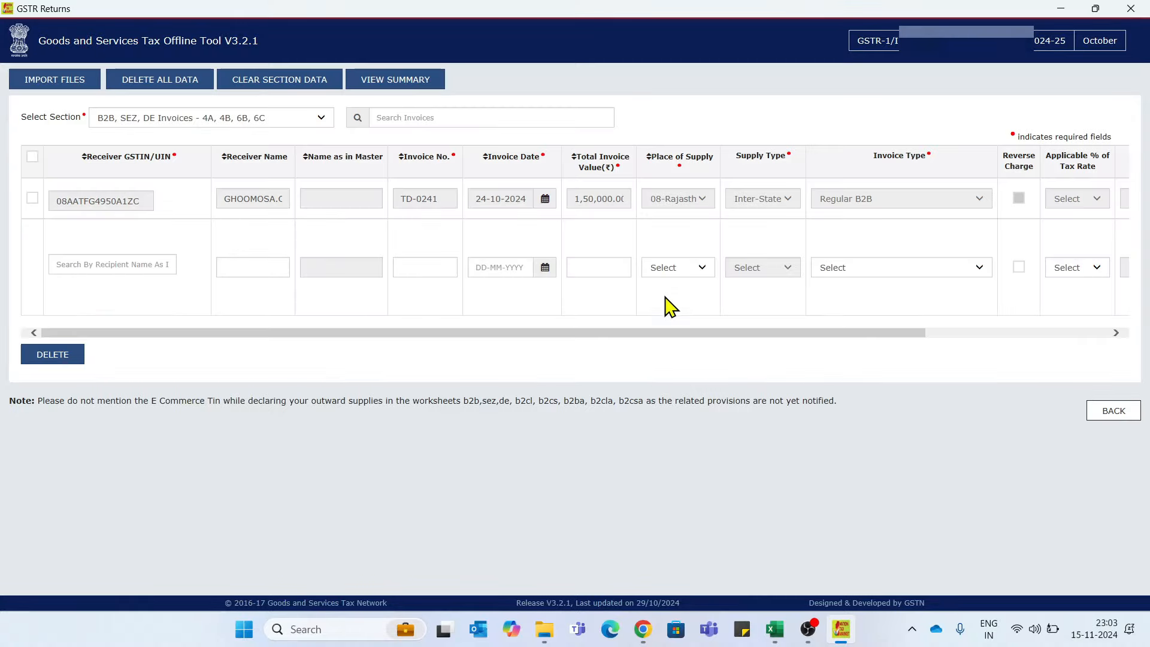
pyautogui.click(151, 80)
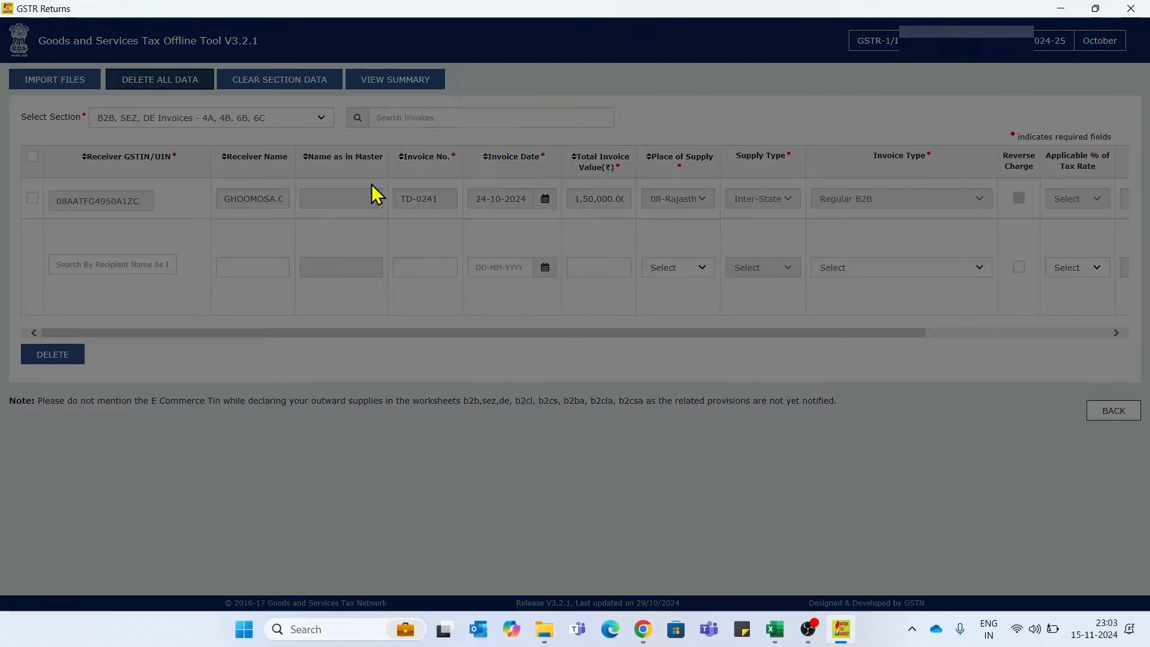
pyautogui.click(596, 203)
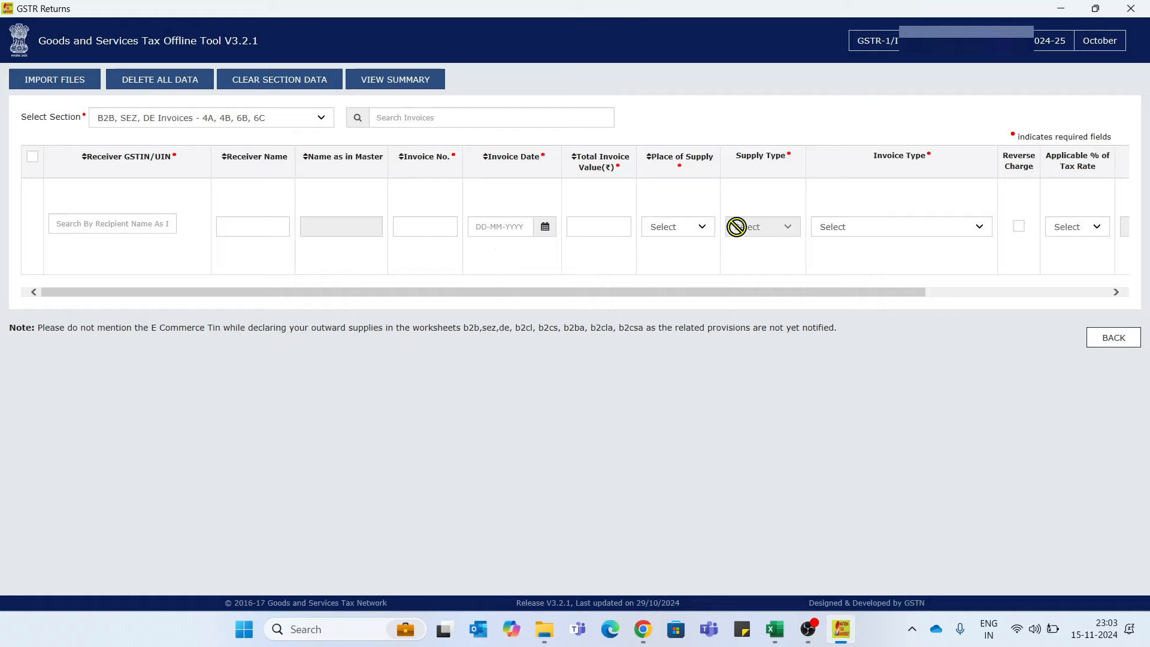
# Examine the Place of Supply and Invoice Type options available in the blank B2B invoice row.
pyautogui.click(684, 233)
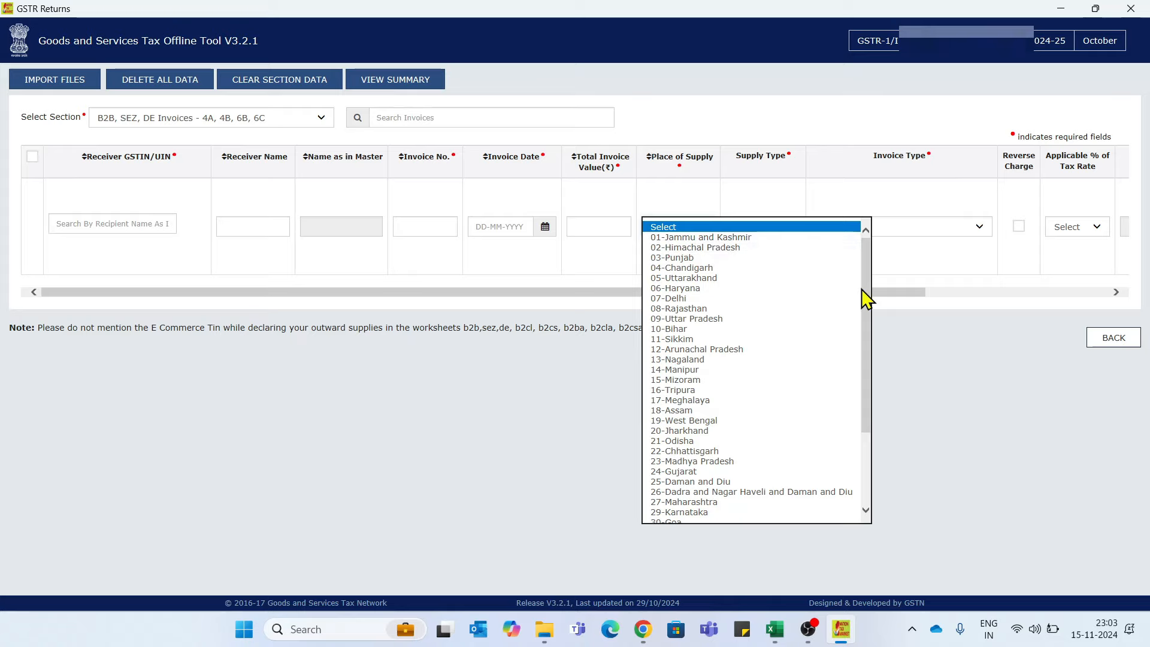
pyautogui.click(849, 201)
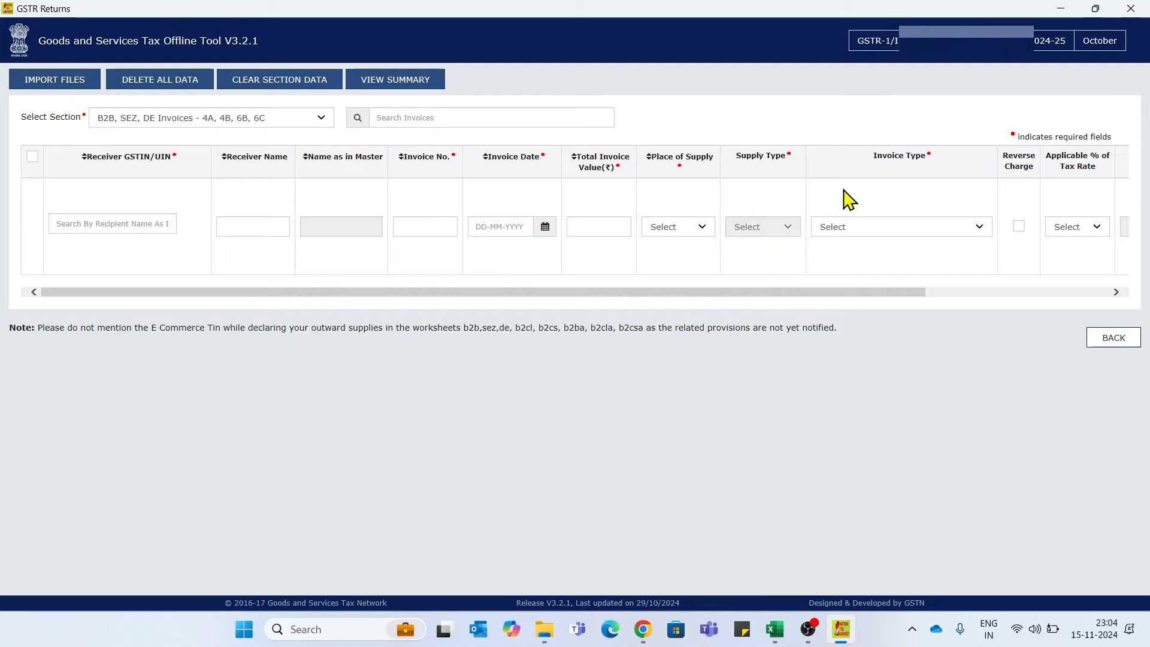
pyautogui.moveTo(796, 290); pyautogui.dragTo(881, 300)
pyautogui.click(799, 226)
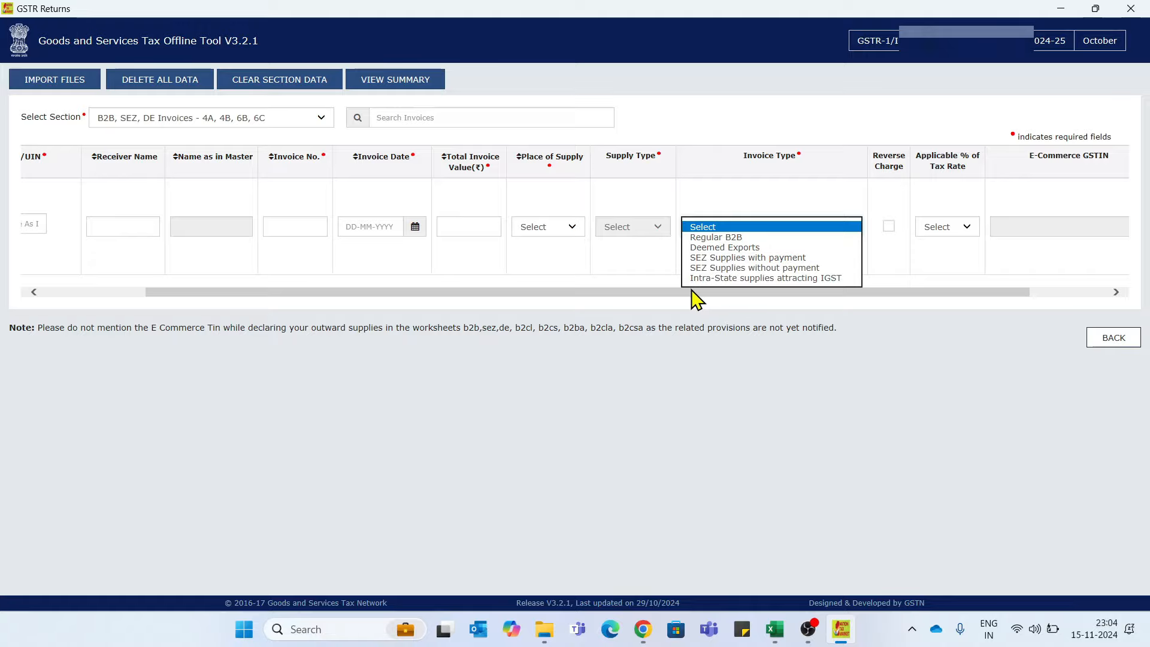
pyautogui.hotkey('alt', 'Tab')
pyautogui.hotkey('alt', 'Tab')
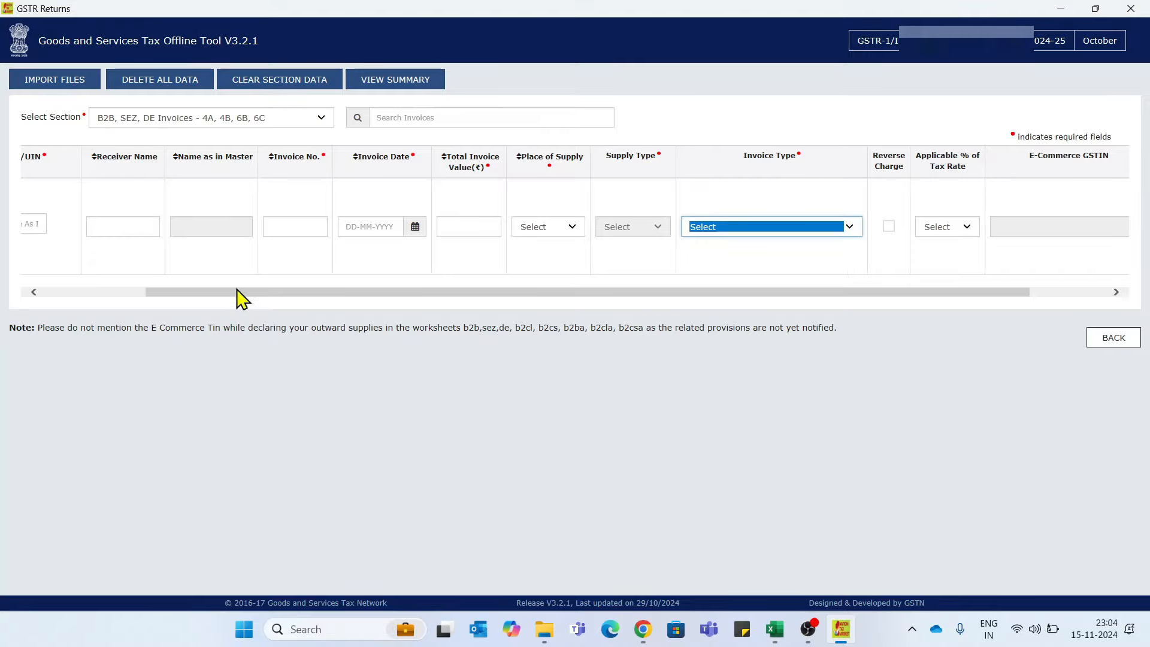
# Import b2b,sez,de.csv into the section B2B, SEZ, DE Invoices - 4A, 4B, 6B, 6C.
pyautogui.click(71, 82)
pyautogui.click(67, 275)
pyautogui.click(67, 286)
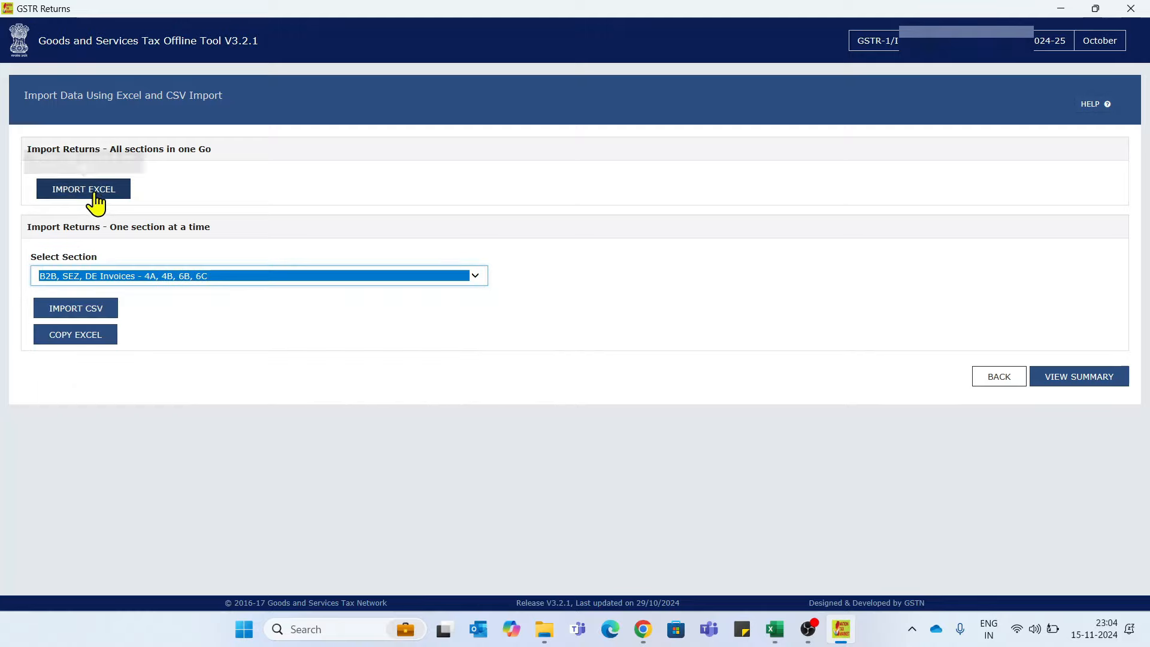
pyautogui.click(67, 309)
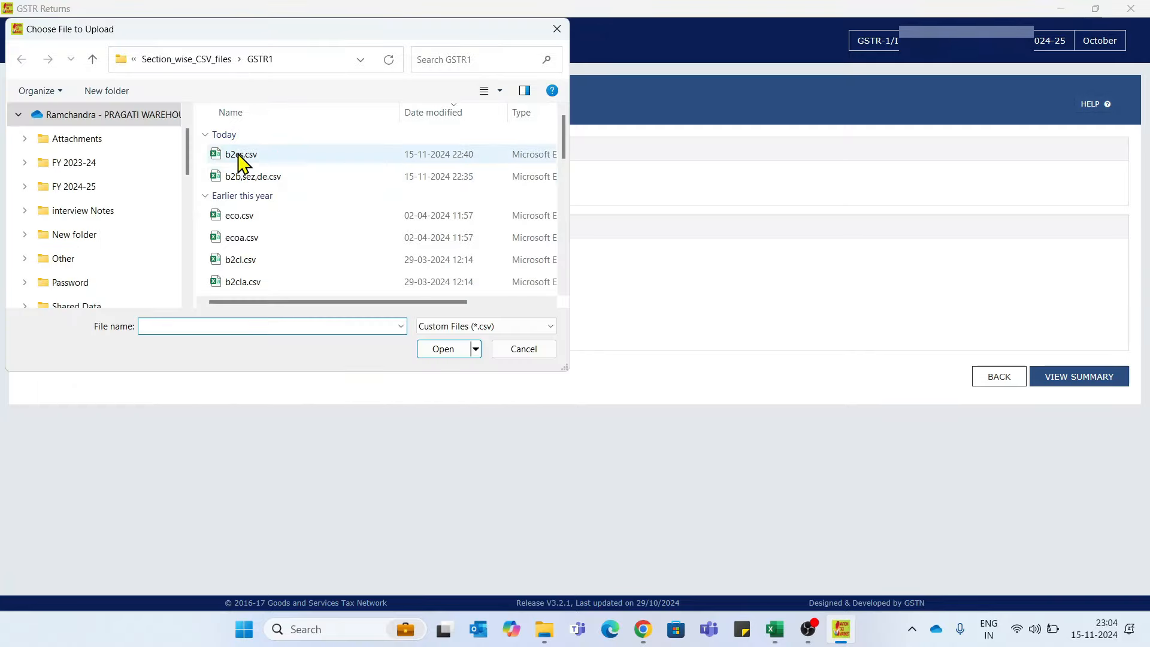
pyautogui.doubleClick(246, 176)
pyautogui.click(594, 199)
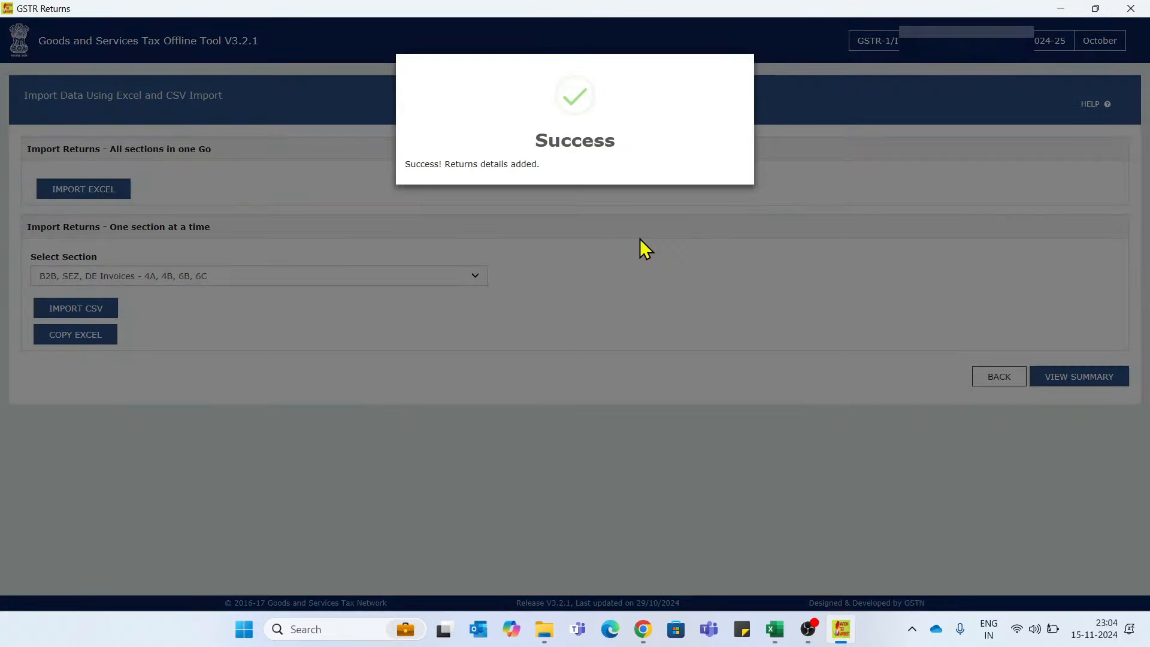
# Switch to Excel and close b2b,sez,de.csv without saving.
pyautogui.hotkey('alt', 'Tab')
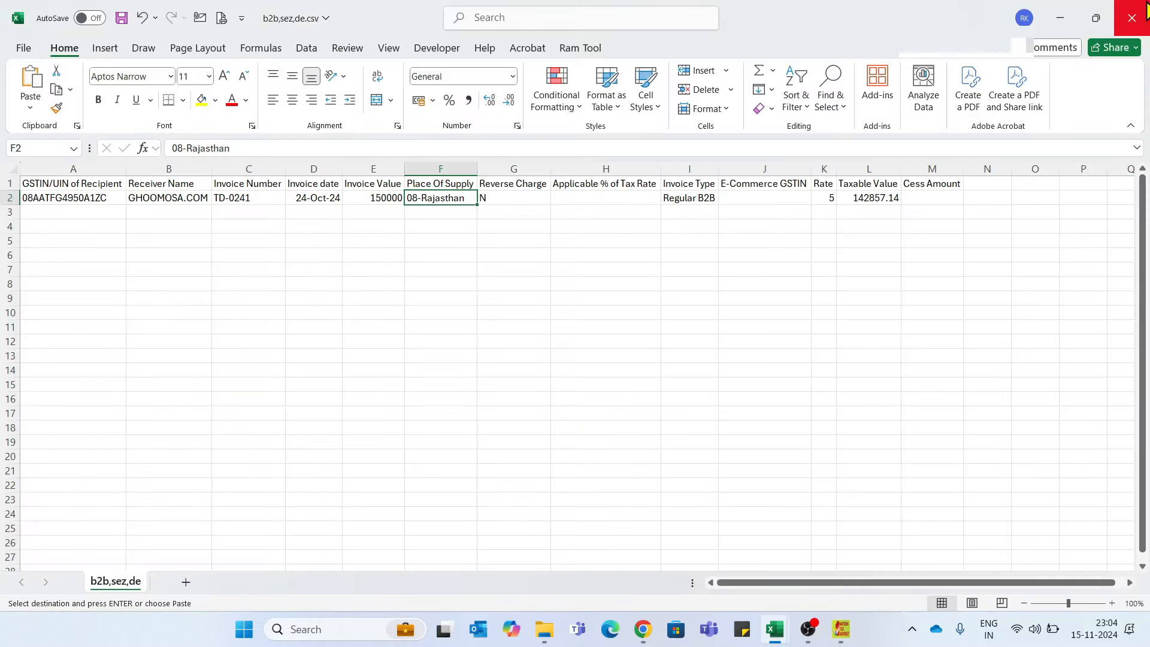
pyautogui.click(1135, 10)
pyautogui.click(633, 422)
# Open b2cs.csv from the GSTR1 folder, fit its columns and examine the place of supply and taxable value entries.
pyautogui.hotkey('alt', 'Tab')
pyautogui.hotkey('alt', 'Tab')
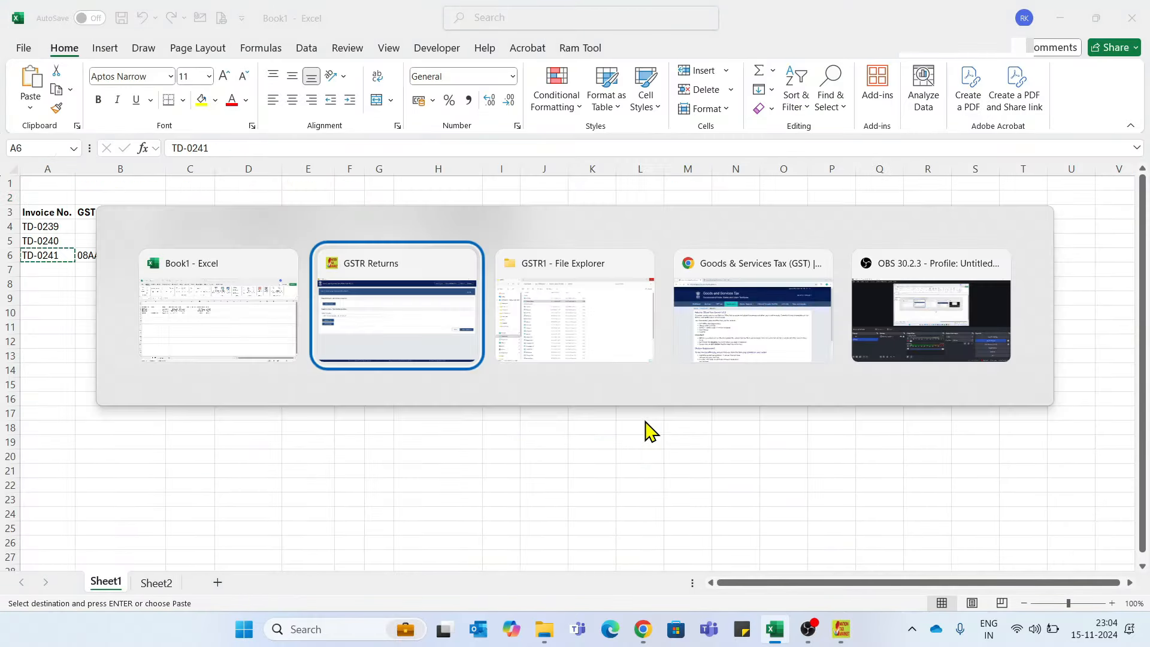
pyautogui.doubleClick(235, 150)
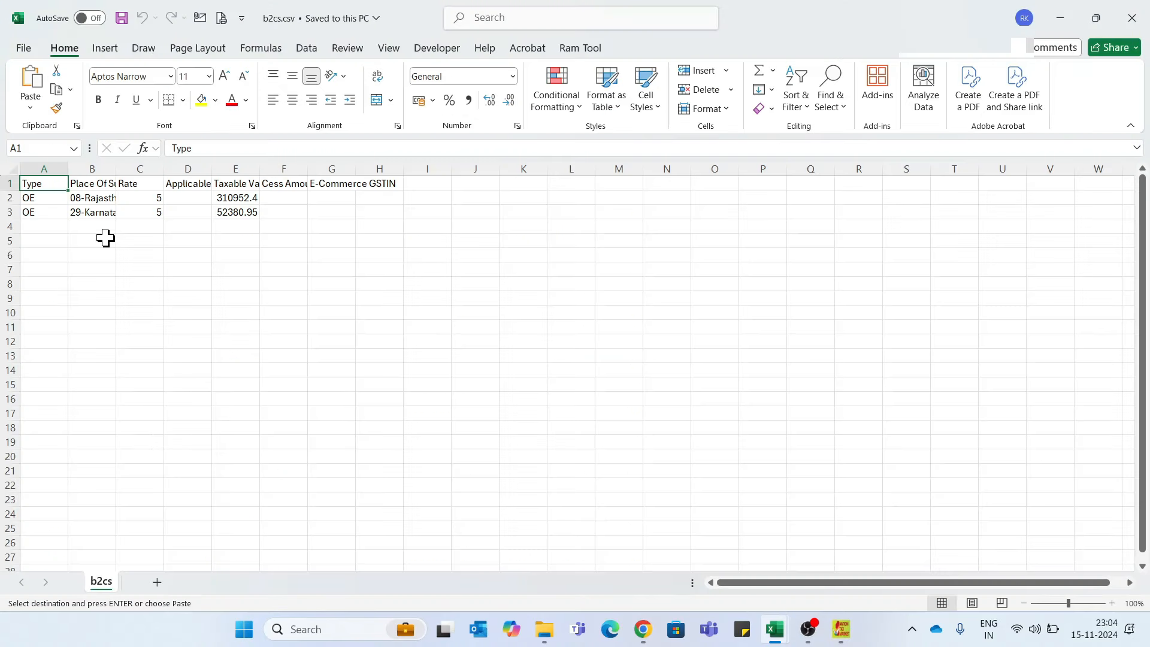
pyautogui.hotkey('ctrl', 'a')
pyautogui.hotkey('ctrl', 'c')
pyautogui.doubleClick(68, 168)
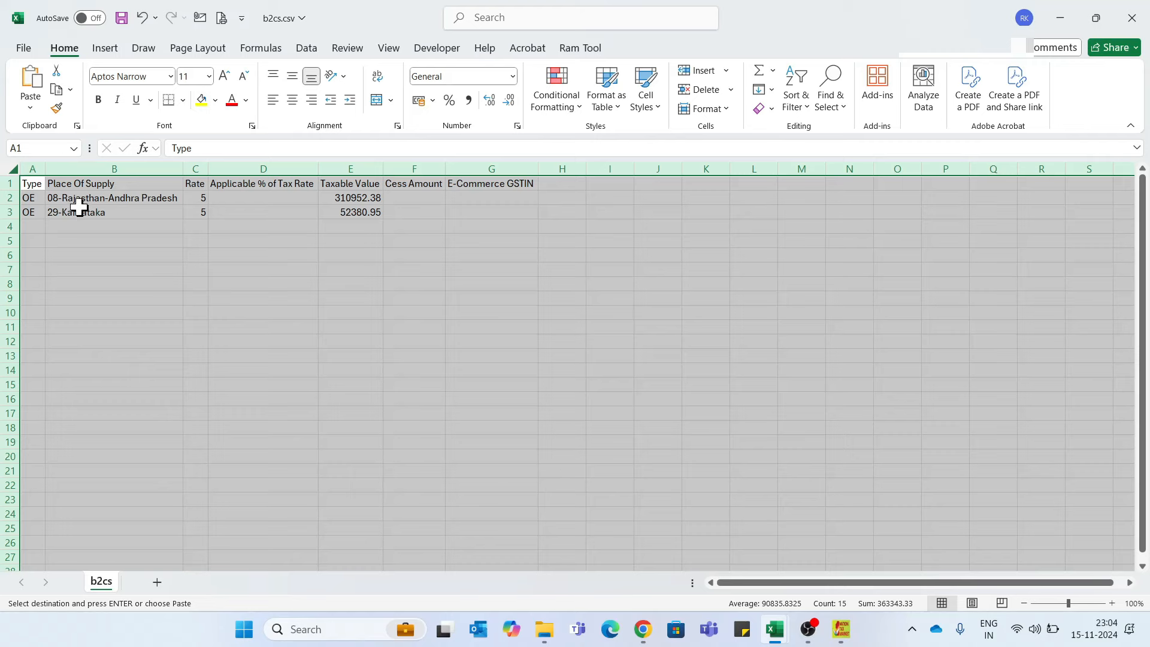
pyautogui.click(137, 216)
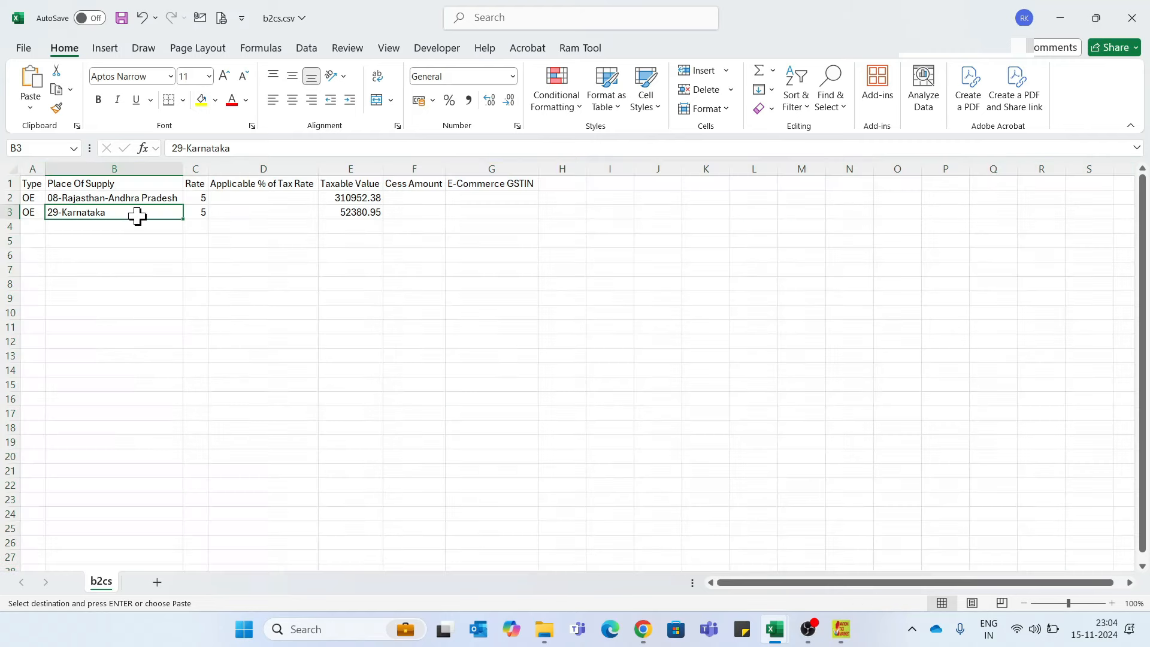
pyautogui.click(326, 224)
pyautogui.click(360, 200)
pyautogui.click(341, 211)
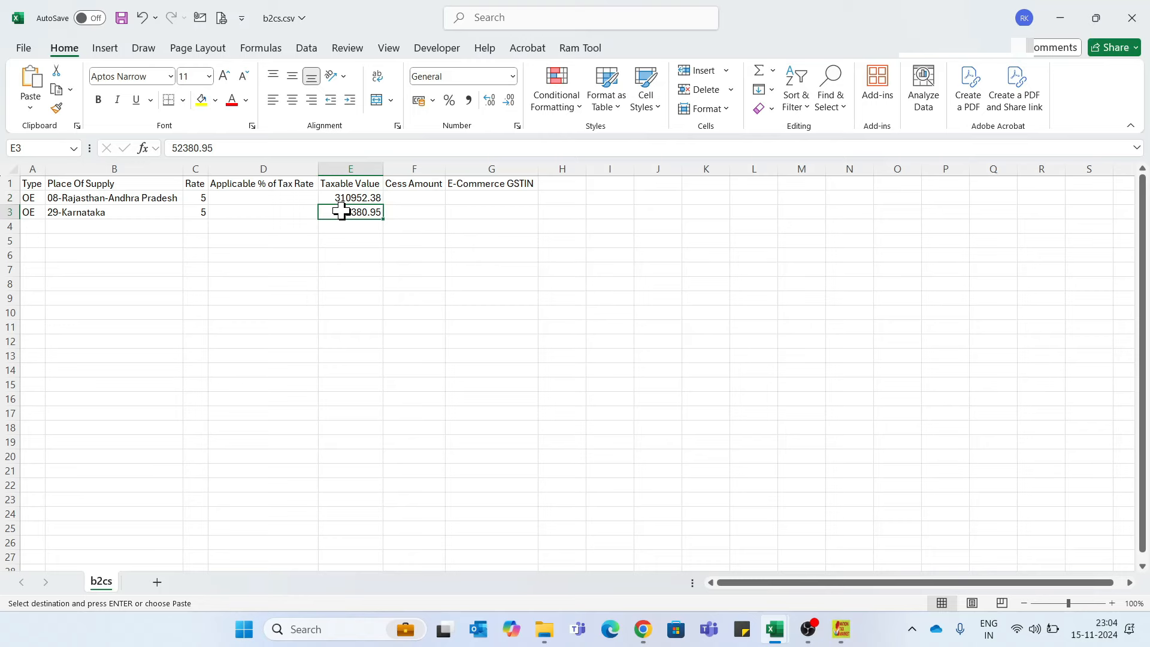
# Return to the GSTR1 folder in File Explorer and open b2cl.csv in Excel.
pyautogui.hotkey('alt', 'Tab')
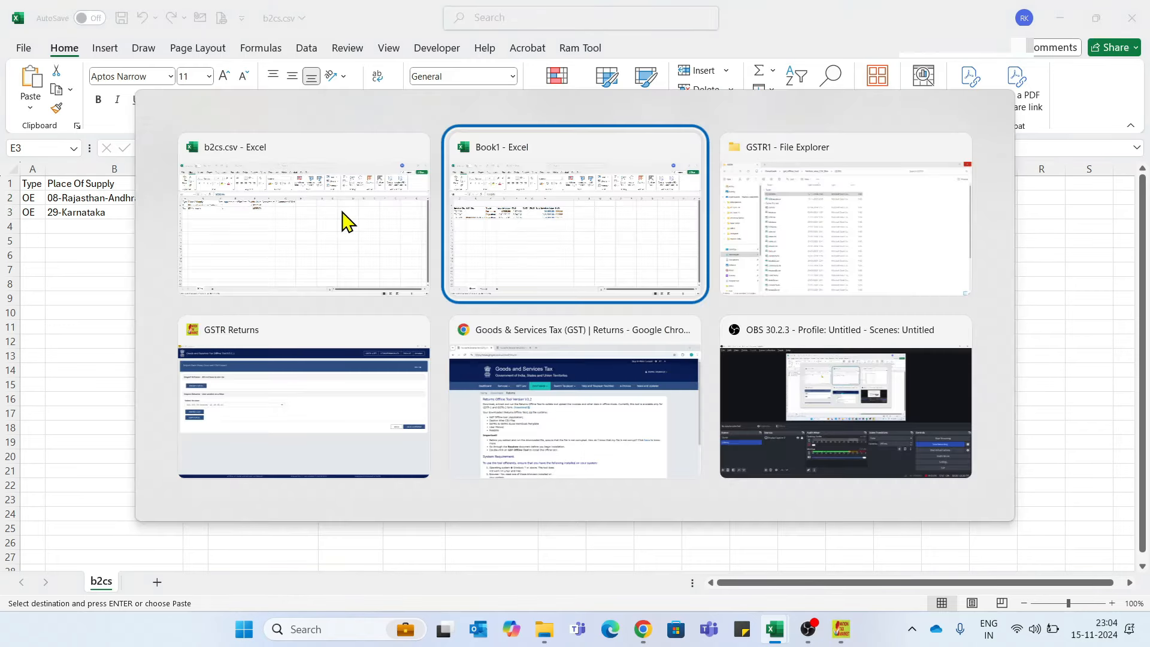
pyautogui.press('Tab')
pyautogui.click(243, 257)
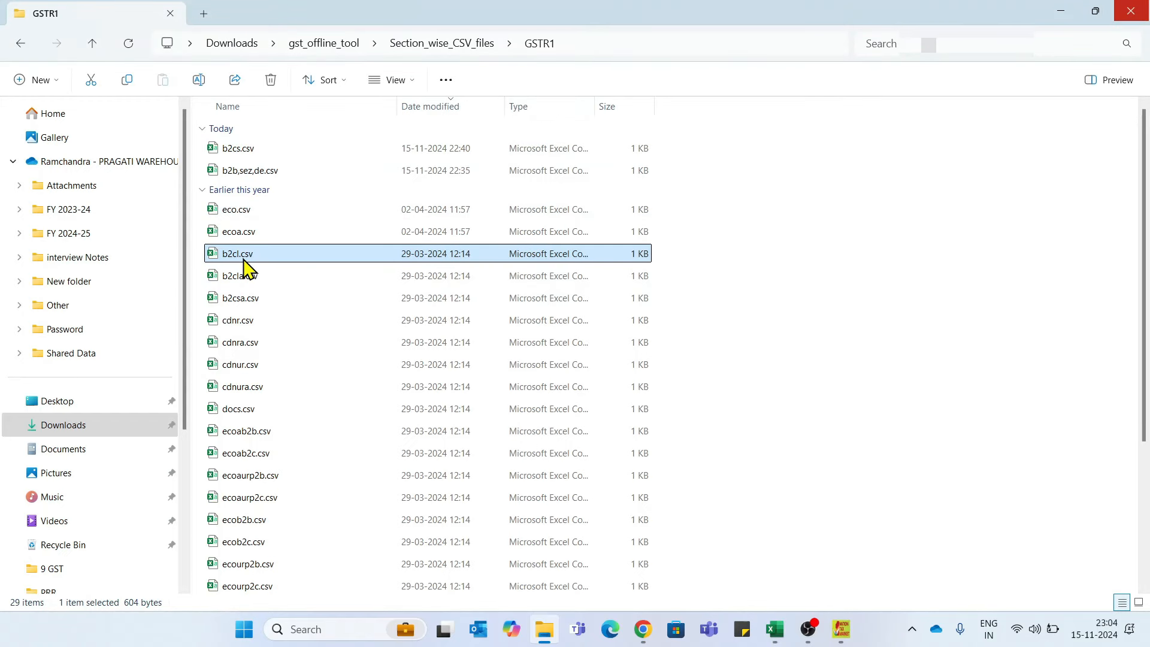
pyautogui.doubleClick(243, 259)
pyautogui.click(295, 200)
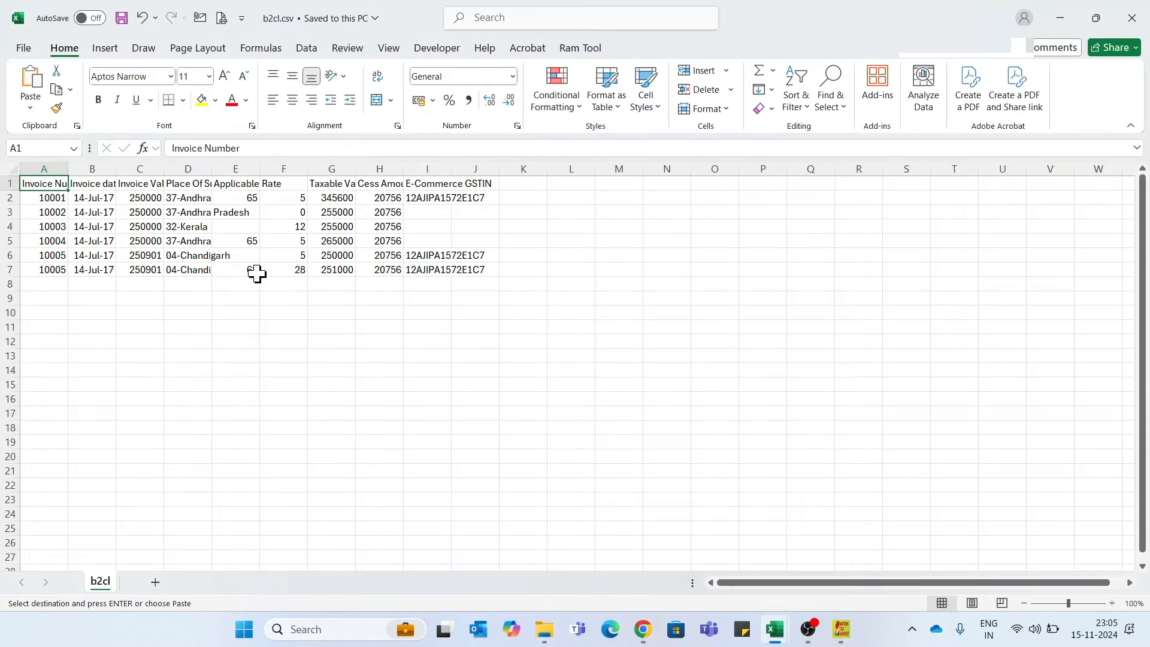
# Copy the invoice number from cell A5 of Book1 into cell A2 of b2cl.csv.
pyautogui.press('Down')
pyautogui.press('Down')
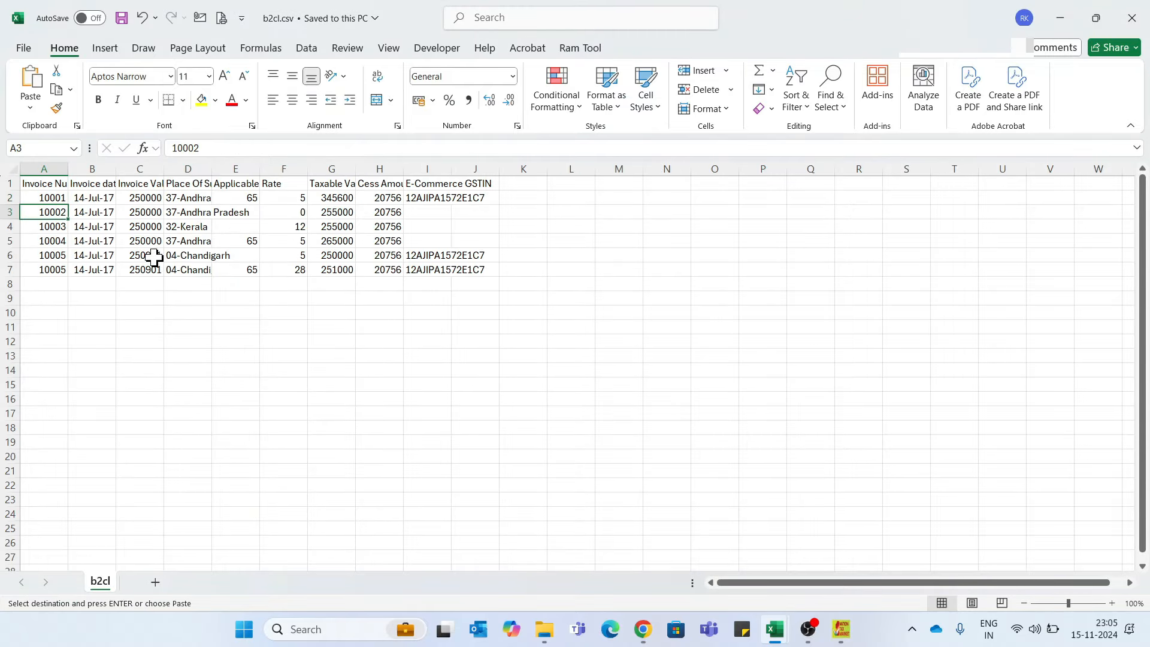
pyautogui.press('Up')
pyautogui.hotkey('alt', 'Tab')
pyautogui.hotkey('alt', 'Tab')
pyautogui.hotkey('alt', 'Tab')
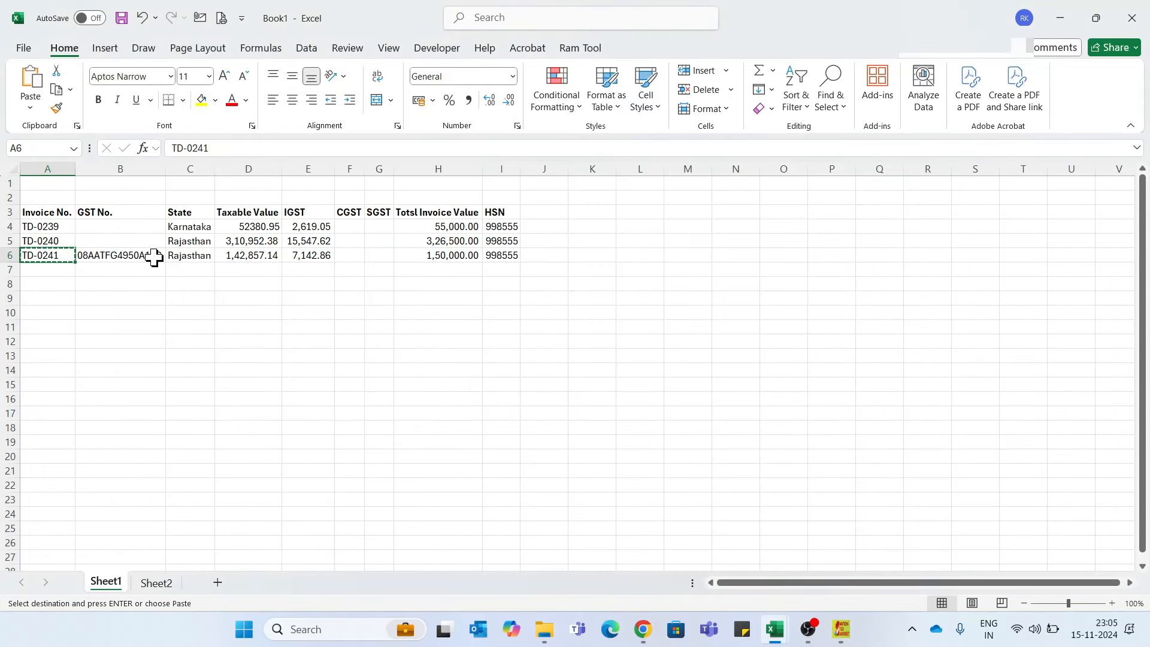
pyautogui.hotkey('alt', 'Tab')
pyautogui.hotkey('alt', 'Tab')
pyautogui.hotkey('alt', 'Tab')
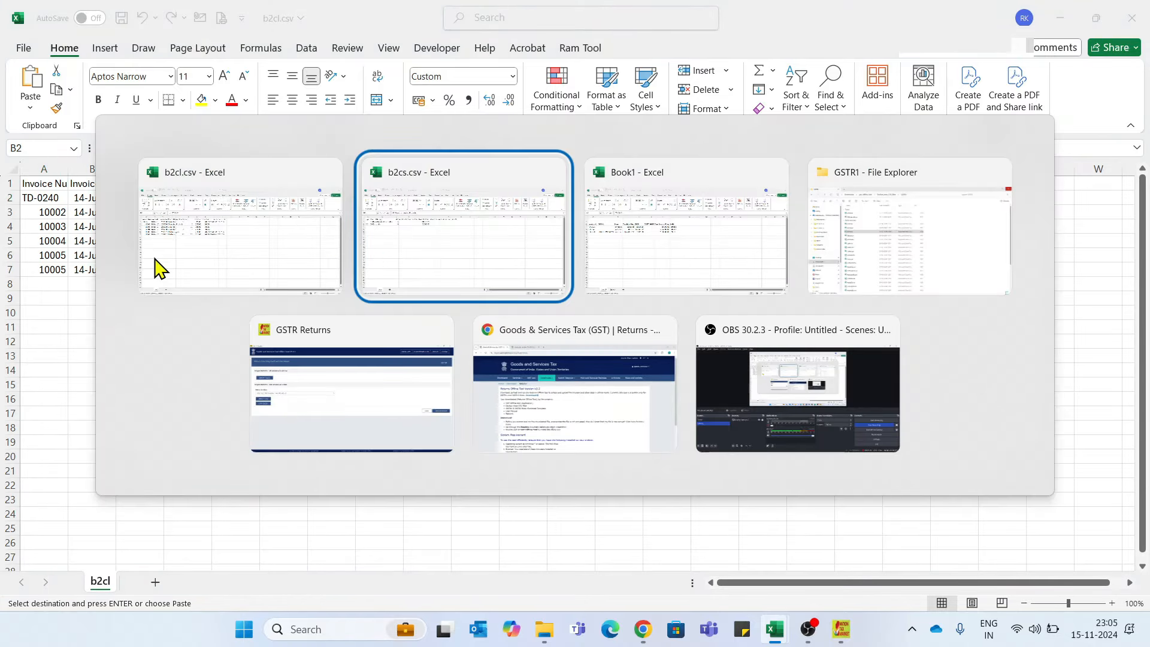
pyautogui.hotkey('alt', 'Tab')
# Enter the invoice date 16-10 in cell B2 of b2cl.csv.
pyautogui.write('16-')
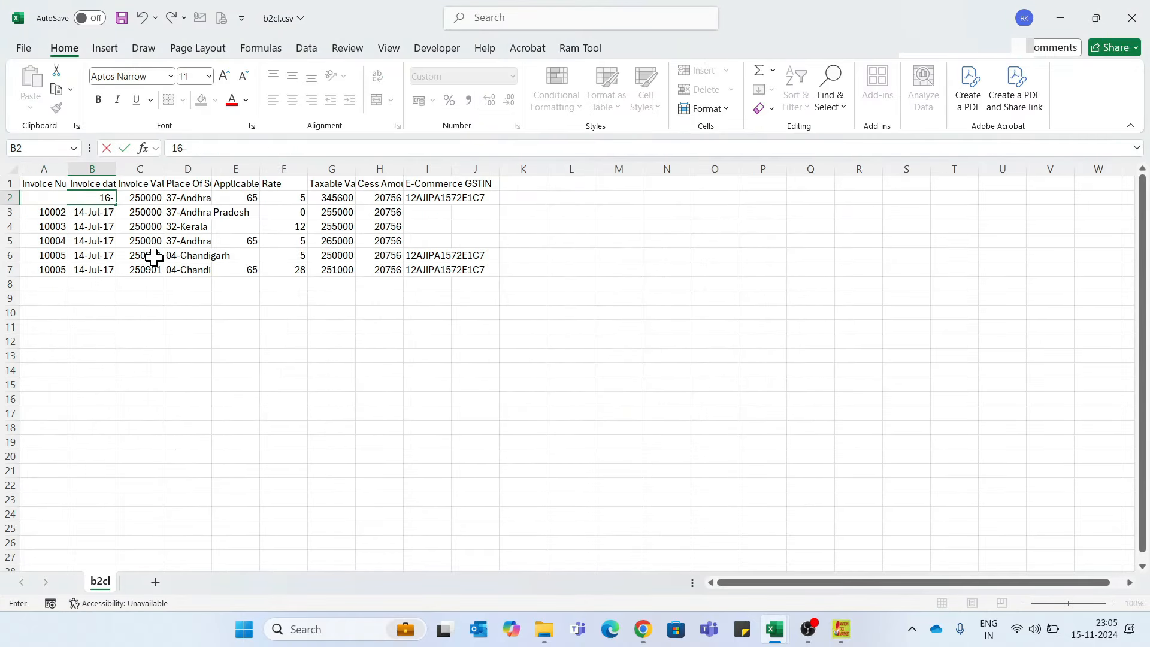
pyautogui.write('10')
pyautogui.press('Tab')
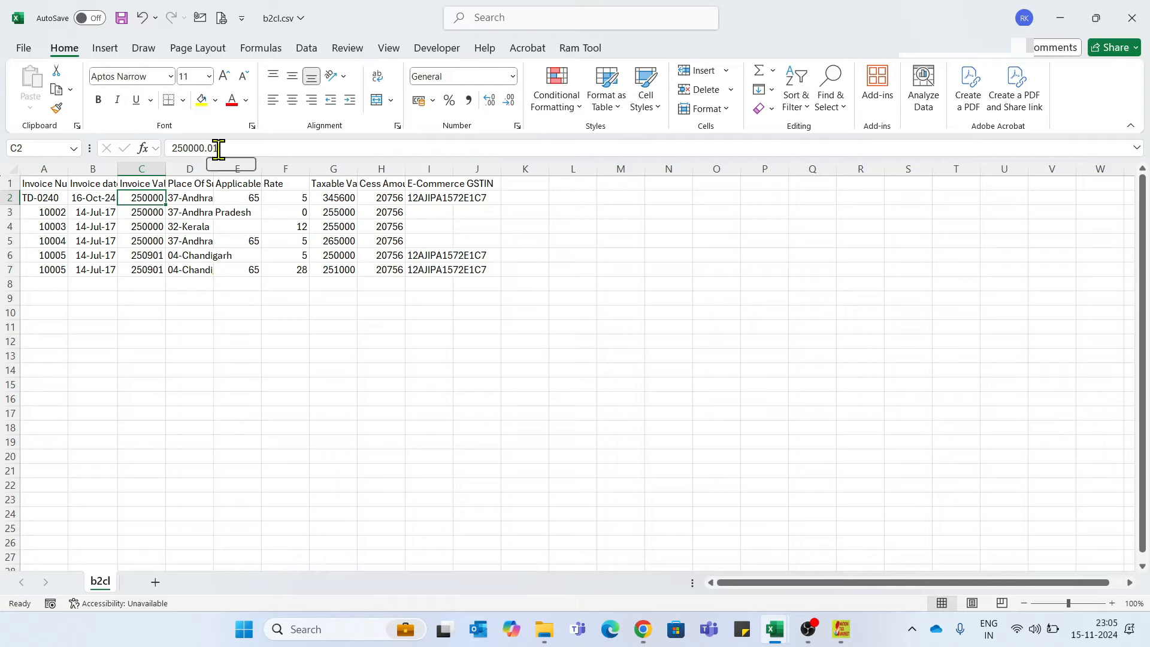
pyautogui.click(349, 200)
pyautogui.press('Left')
pyautogui.press('Left')
pyautogui.press('Left')
pyautogui.press('Left')
pyautogui.hotkey('alt', 'Tab')
pyautogui.press('Right')
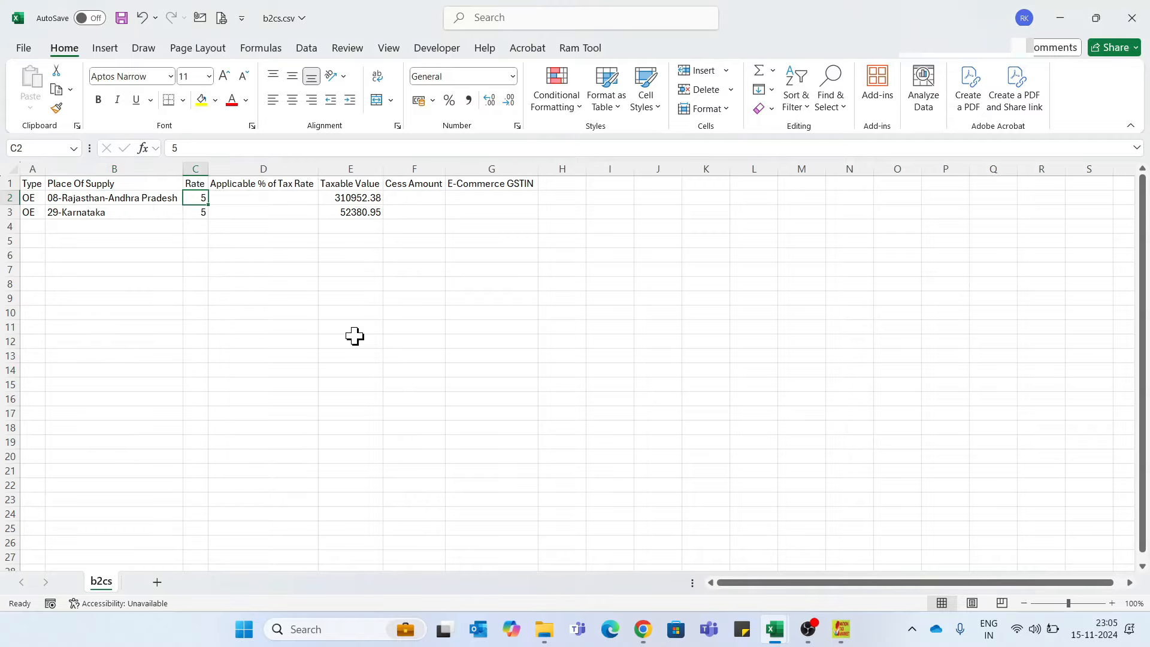
pyautogui.press('Right')
pyautogui.press('Right')
# Copy the total invoice value 3,26,500.00 from Book1 and paste only its value into cell C2 of b2cl.csv.
pyautogui.hotkey('alt', 'Tab')
pyautogui.press('Right')
pyautogui.press('Right')
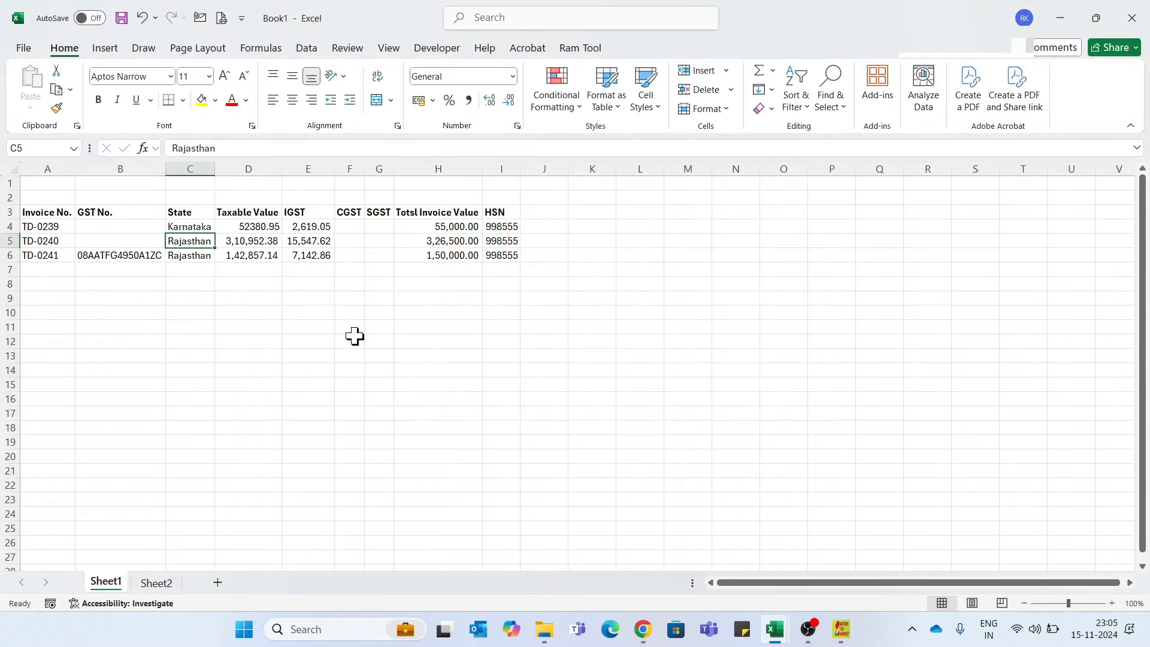
pyautogui.press('Right')
pyautogui.press('Right')
pyautogui.press('Right')
pyautogui.press('Right')
pyautogui.press('Right')
pyautogui.hotkey('ctrl', 'c')
pyautogui.hotkey('alt', 'Tab')
pyautogui.press('Left')
pyautogui.hotkey('ctrl', 'alt', 'v')
pyautogui.press('v')
pyautogui.press('Return')
pyautogui.press('Right')
pyautogui.press('Down')
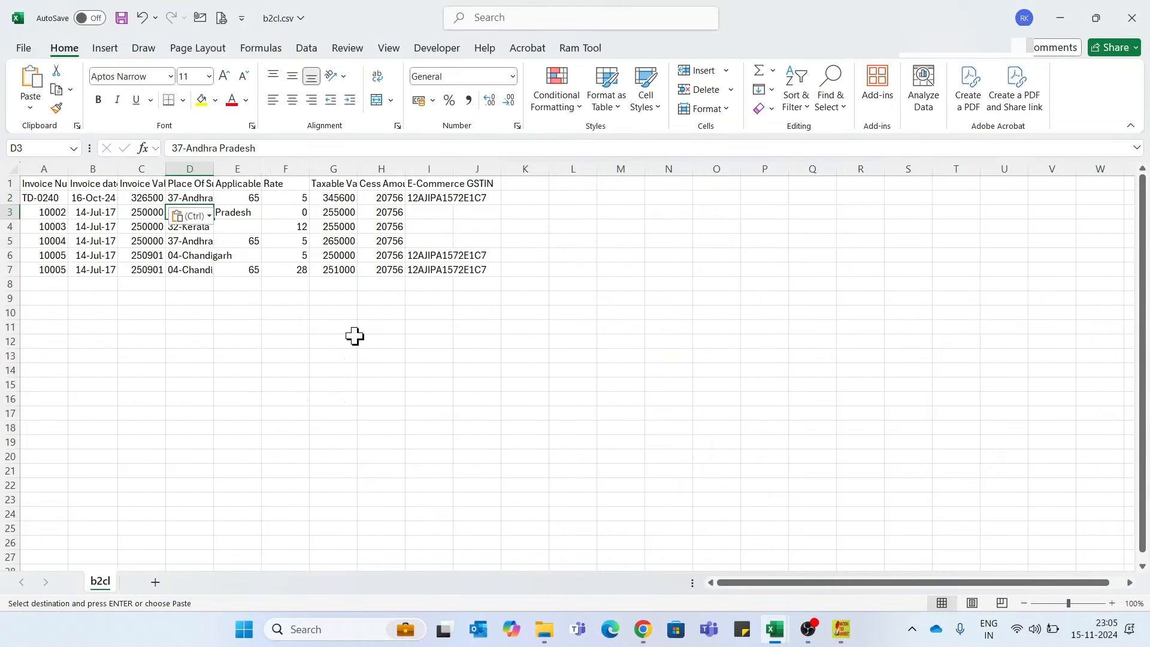
# Check the invoice's state in Book1 and set the place of supply in cell D2 of b2cl.csv to 08-Rajasthan.
pyautogui.press('Down')
pyautogui.hotkey('alt', 'Tab')
pyautogui.press('Left')
pyautogui.press('Left')
pyautogui.press('Left')
pyautogui.press('Left')
pyautogui.press('Left')
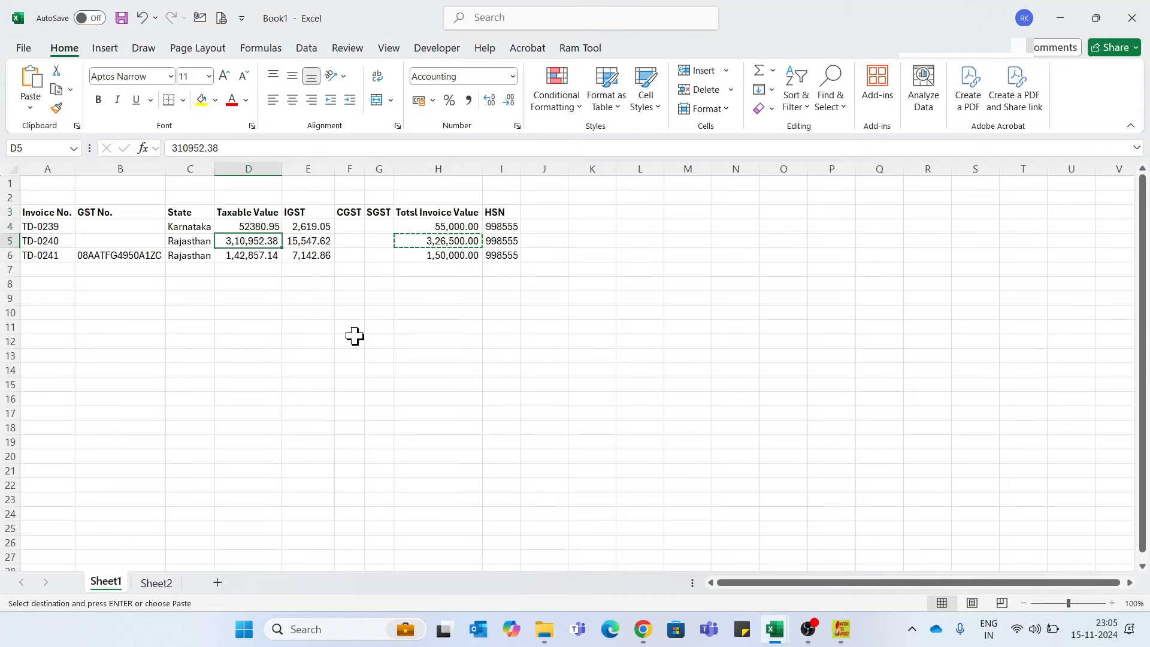
pyautogui.hotkey('alt', 'Tab')
pyautogui.press('Up')
pyautogui.press('Up')
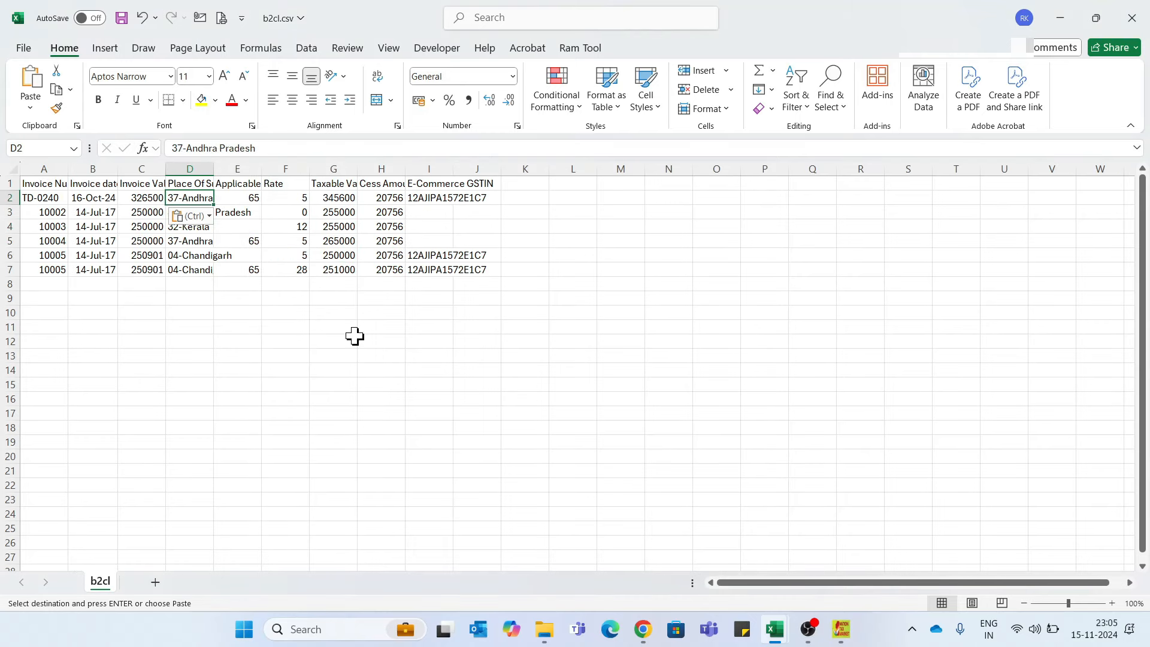
pyautogui.write('08-Rajasthan')
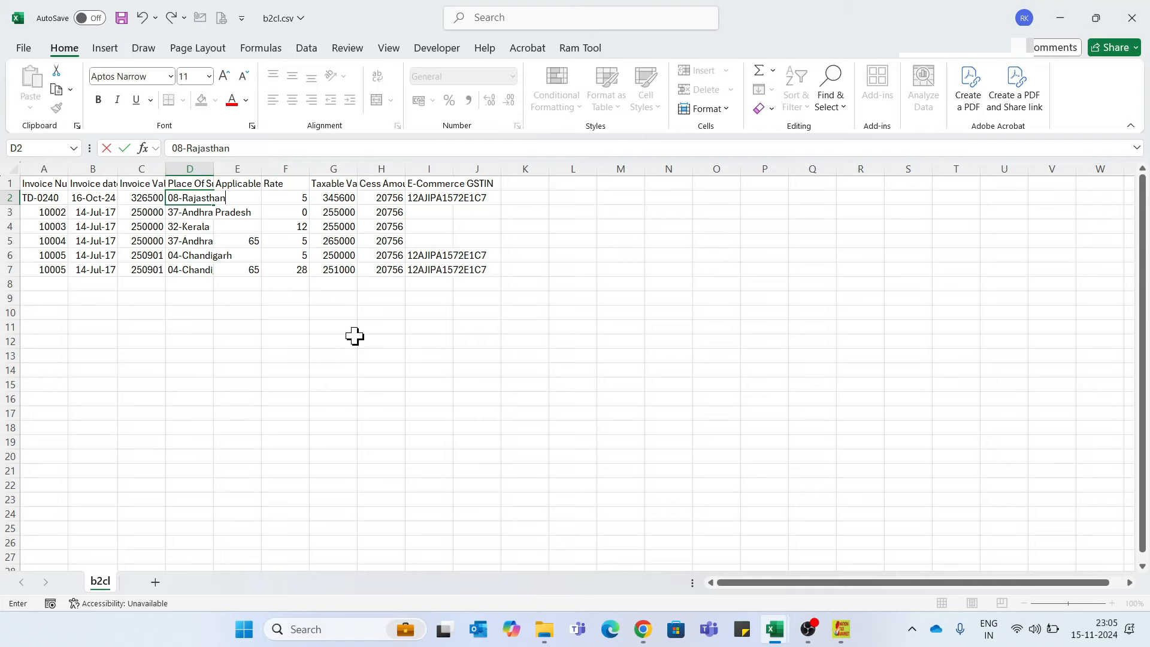
pyautogui.press('Return')
# Clear the remaining sample invoices in rows 3 to 7 of b2cl.csv.
pyautogui.hotkey('ctrl', 'shift', 'Down')
pyautogui.hotkey('shift', 'space')
pyautogui.press('Delete')
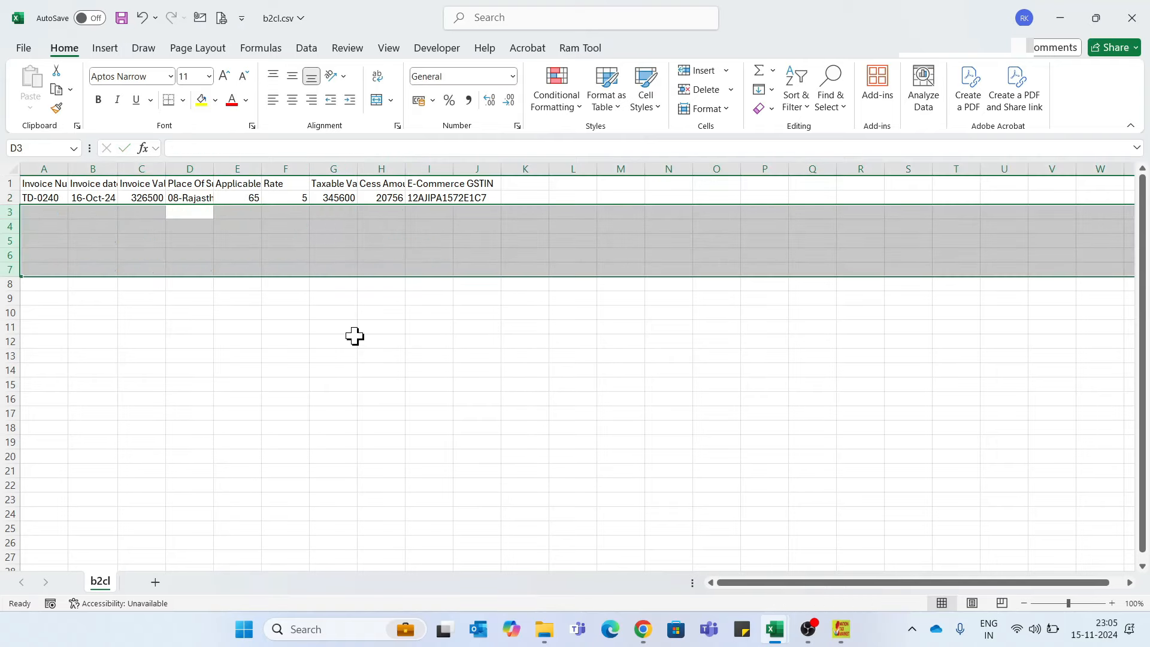
# Clear the applicable percentage of tax rate in cell E2.
pyautogui.press('Up')
pyautogui.press('Right')
pyautogui.press('BackSpace')
pyautogui.press('Return')
pyautogui.press('Right')
pyautogui.press('Right')
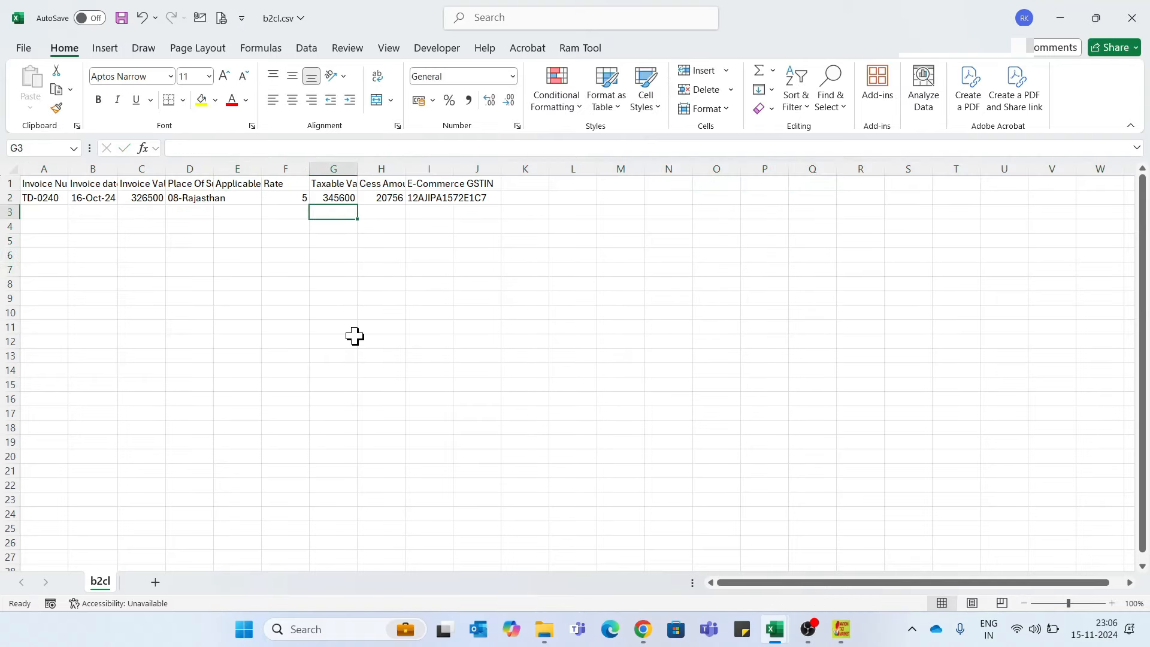
# Copy the taxable value of invoice TD-0240 from Book1 into cell G2 of b2cl.csv.
pyautogui.press('Up')
pyautogui.hotkey('ctrl', 'Tab')
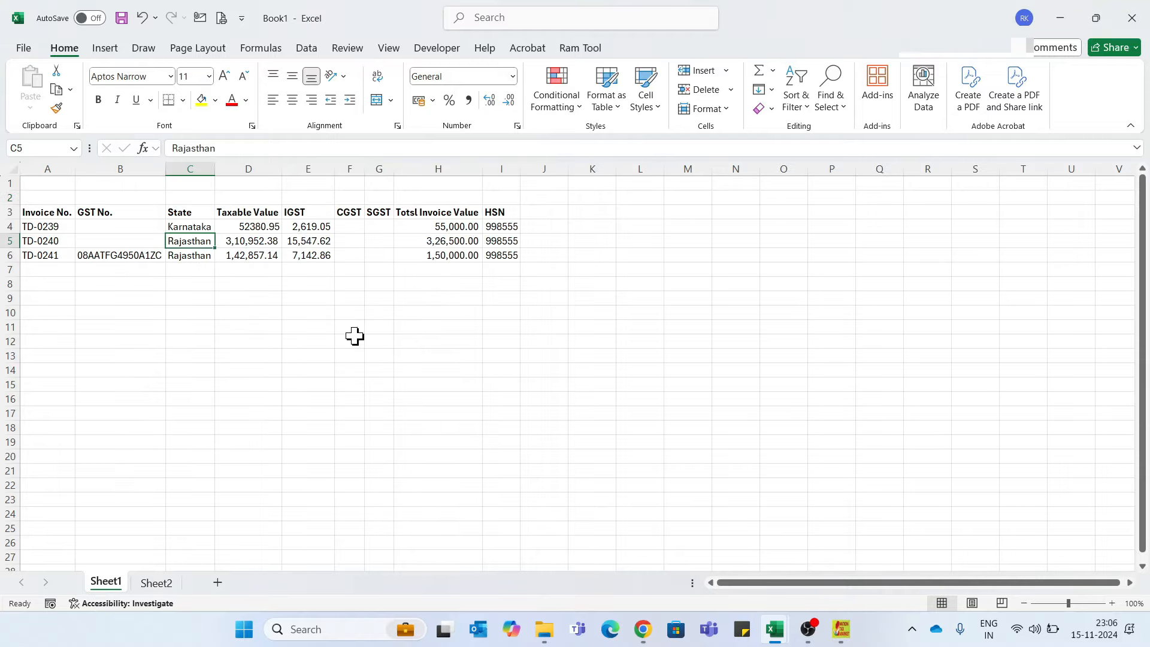
pyautogui.press('Right')
pyautogui.hotkey('ctrl', 'c')
pyautogui.hotkey('ctrl', 'Tab')
pyautogui.hotkey('ctrl', 'v')
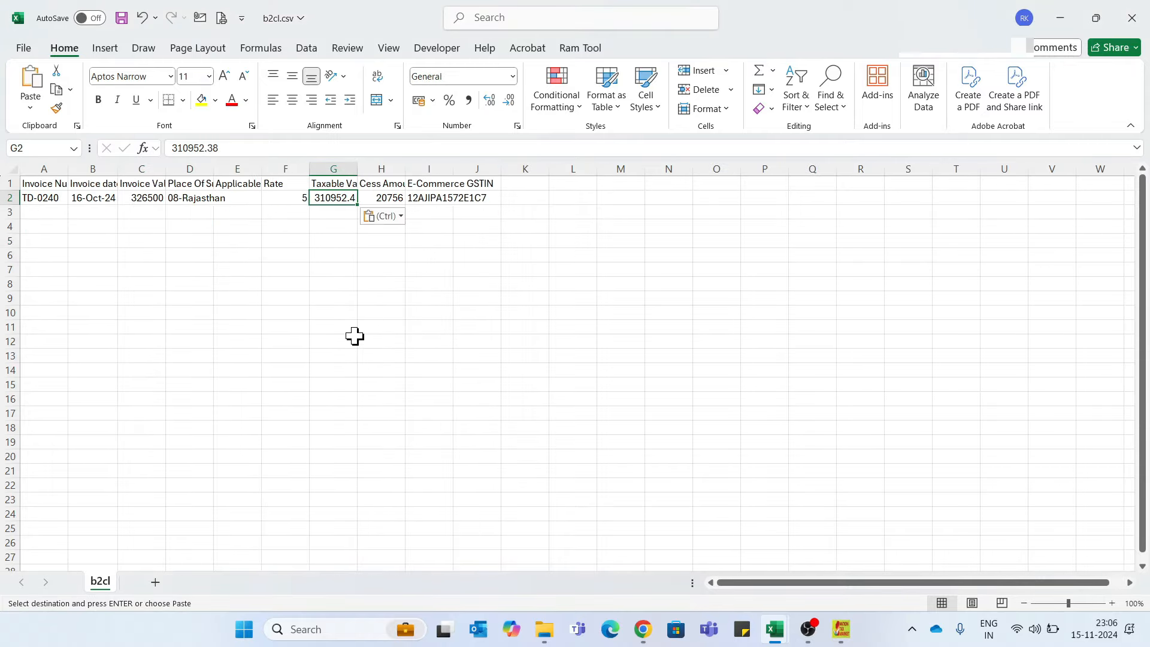
# Clear the cess amount in H2 and the e-commerce GSTIN in I2.
pyautogui.press('Right')
pyautogui.press('Delete')
pyautogui.press('Right')
pyautogui.press('Delete')
pyautogui.press('Right')
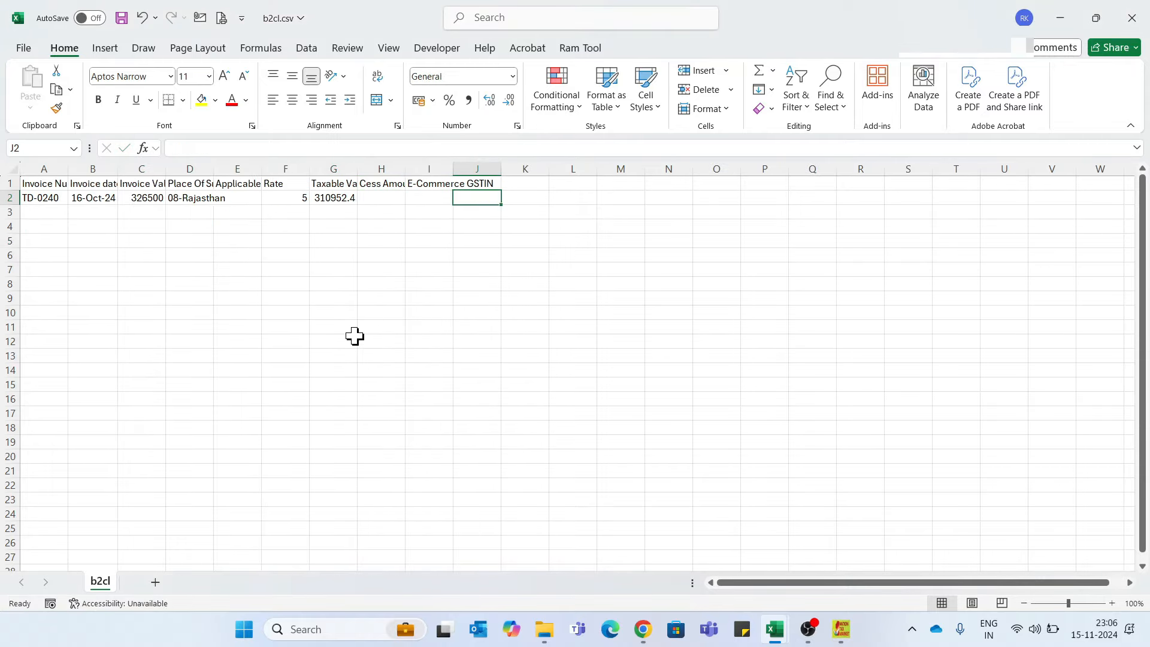
pyautogui.press('Left')
# Save and close b2cl.csv, and switch to the GST Offline Tool.
pyautogui.hotkey('ctrl', 's')
pyautogui.click(1132, 18)
pyautogui.hotkey('alt', 'Tab')
pyautogui.hotkey('alt', 'Tab')
pyautogui.hotkey('alt', 'Tab')
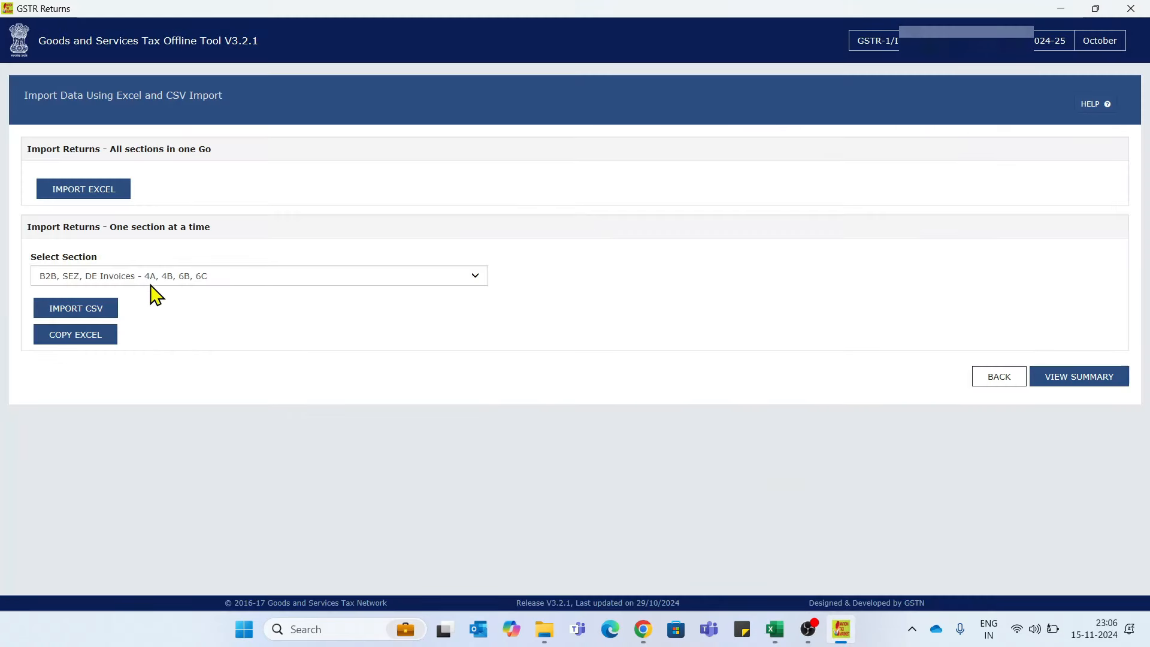
# Import b2cs.csv into the B2C(Small) Details - 7 section and confirm saving the data.
pyautogui.click(151, 274)
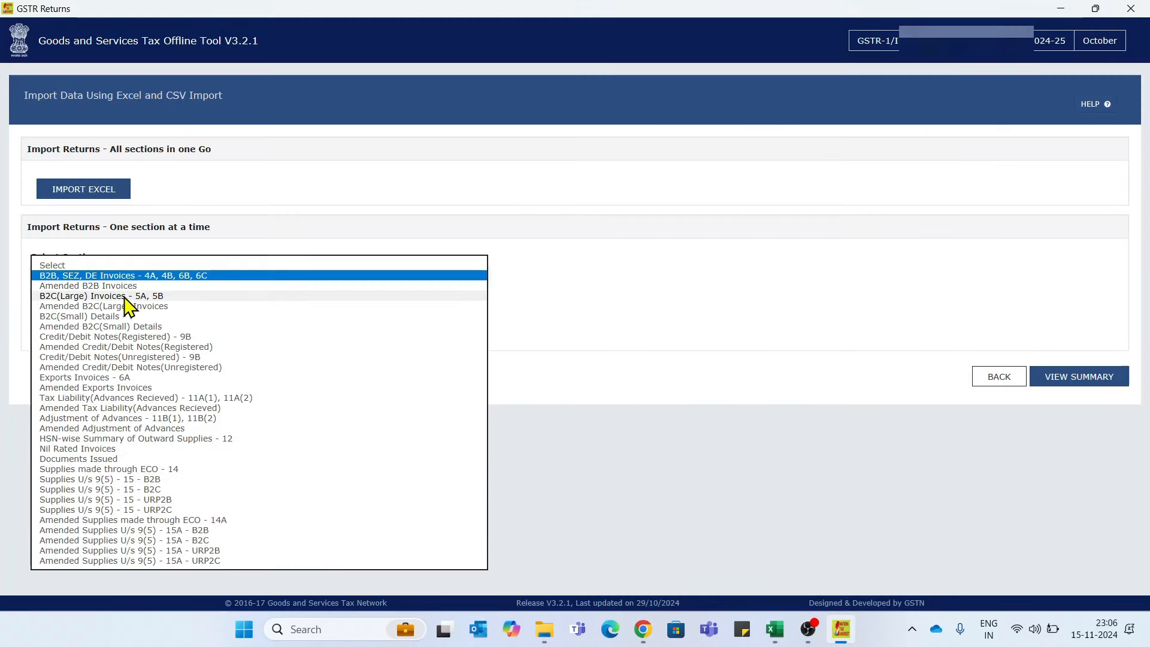
pyautogui.click(92, 317)
pyautogui.click(80, 306)
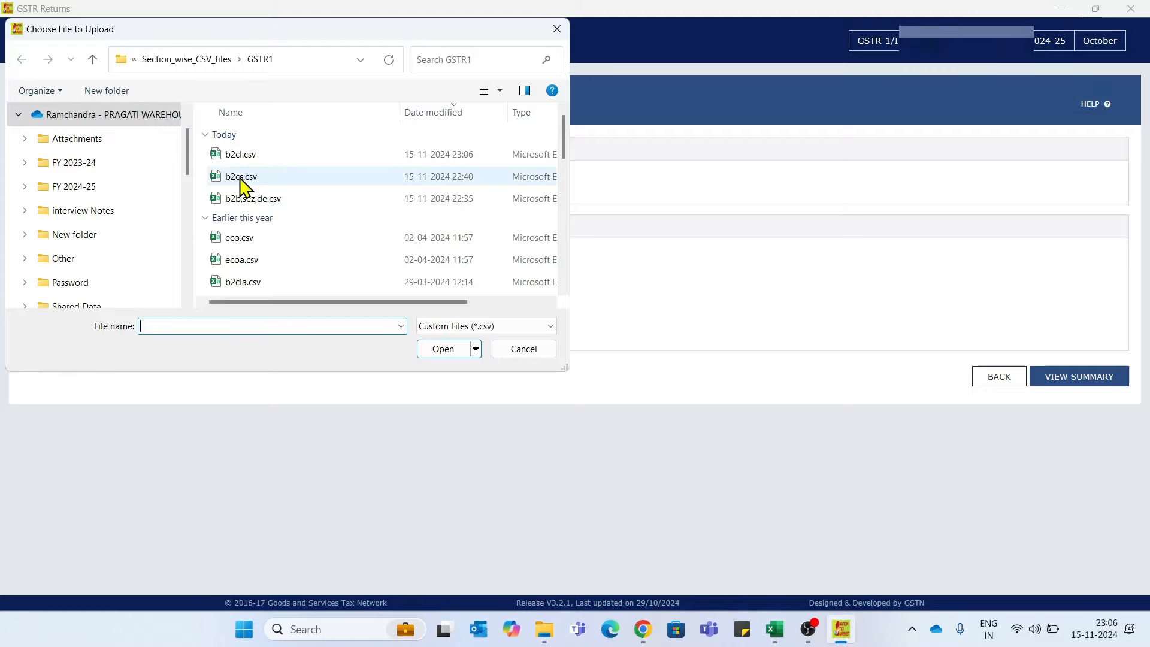
pyautogui.doubleClick(243, 176)
pyautogui.click(585, 200)
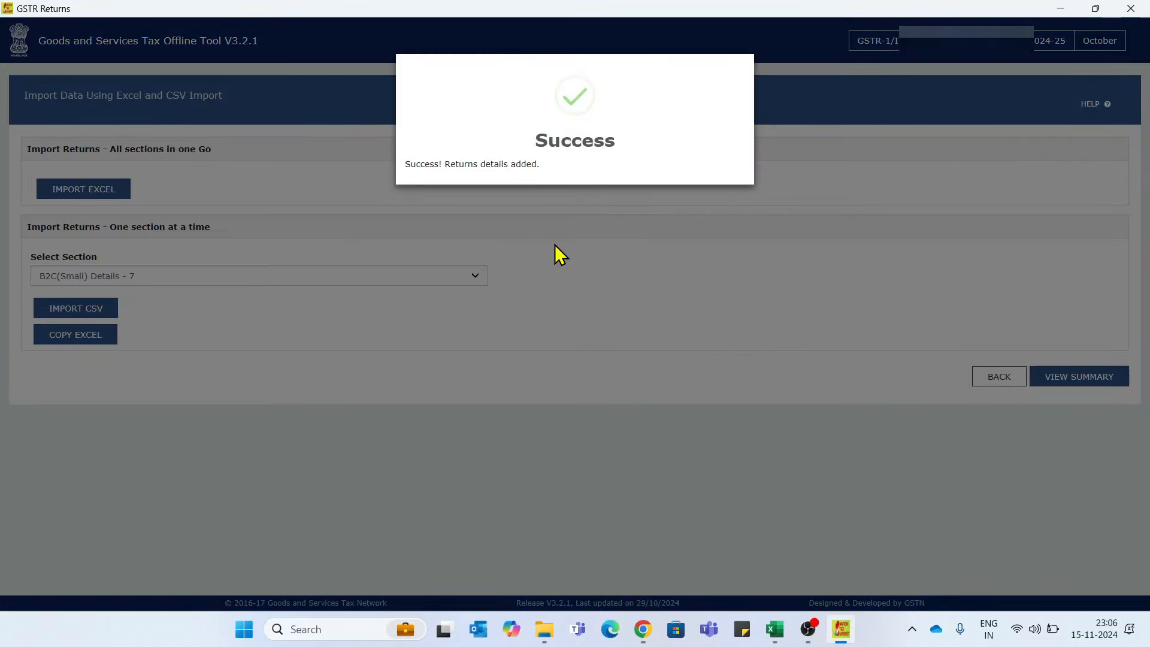
# Import b2cl.csv into the B2C(Large) Invoices - 5A, 5B section and view the return summary.
pyautogui.click(84, 278)
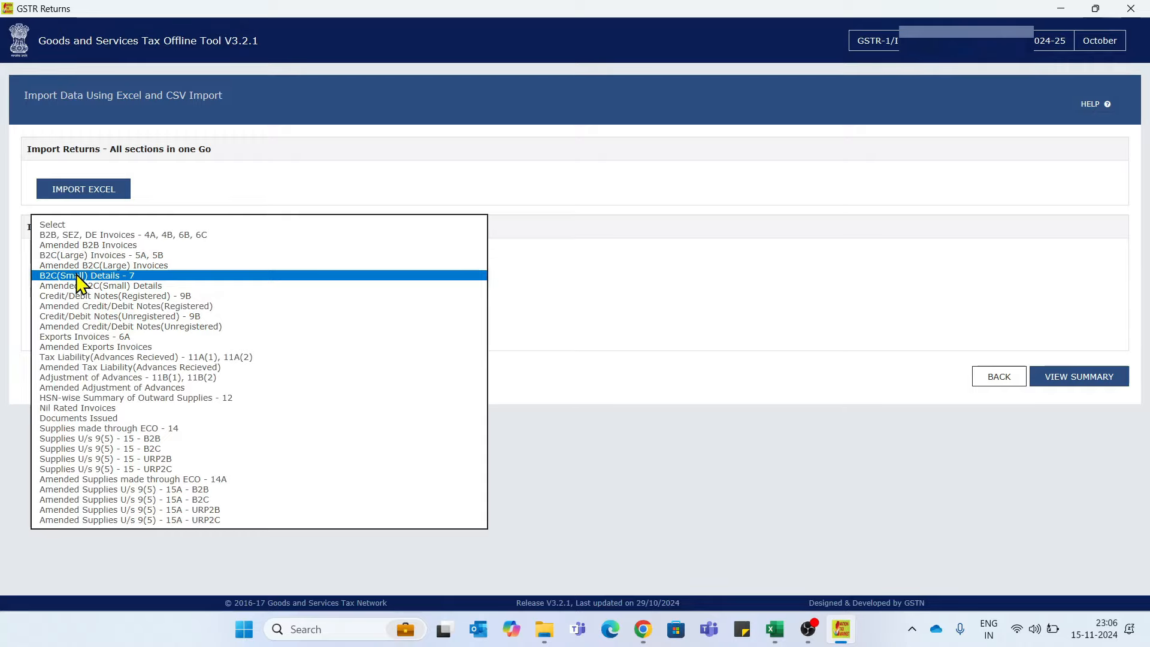
pyautogui.click(73, 255)
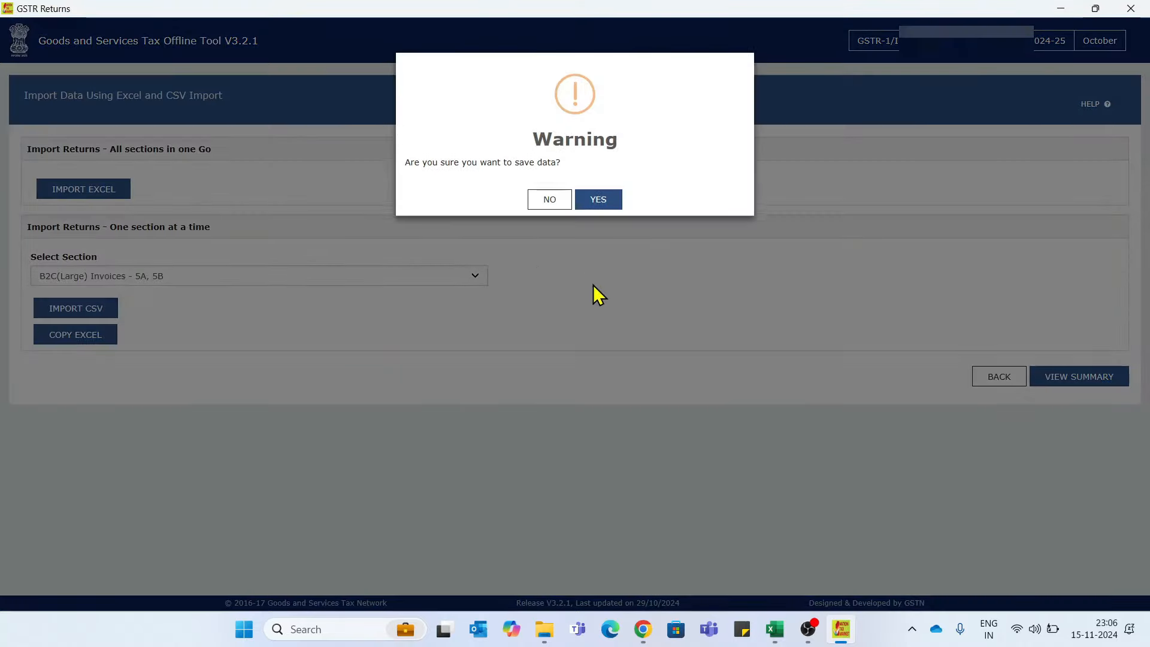
pyautogui.press('Return')
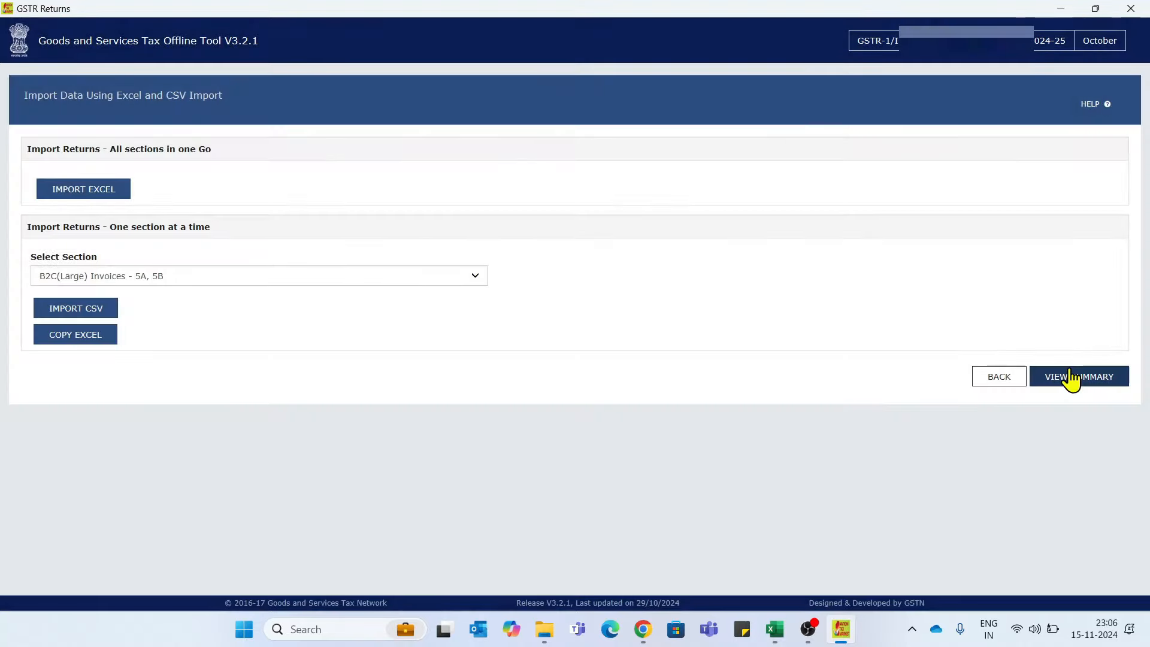
pyautogui.click(1072, 377)
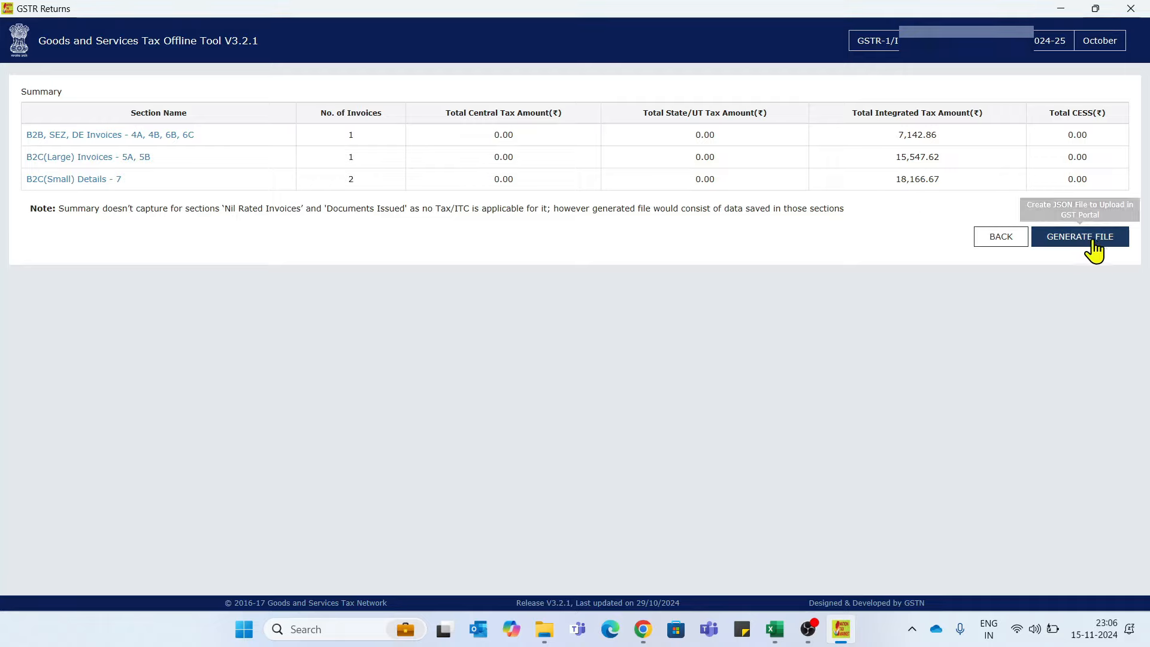
# Go to the Documents Issued section and select Invoices for outward supply as the issue type.
pyautogui.click(999, 237)
pyautogui.click(167, 122)
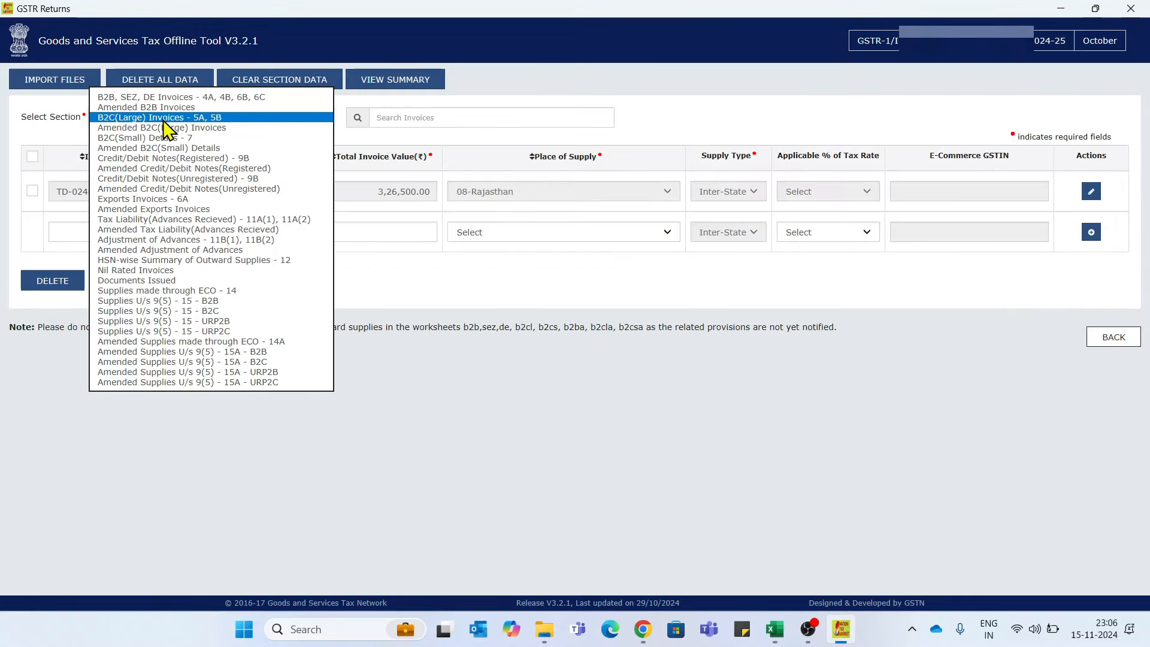
pyautogui.click(146, 281)
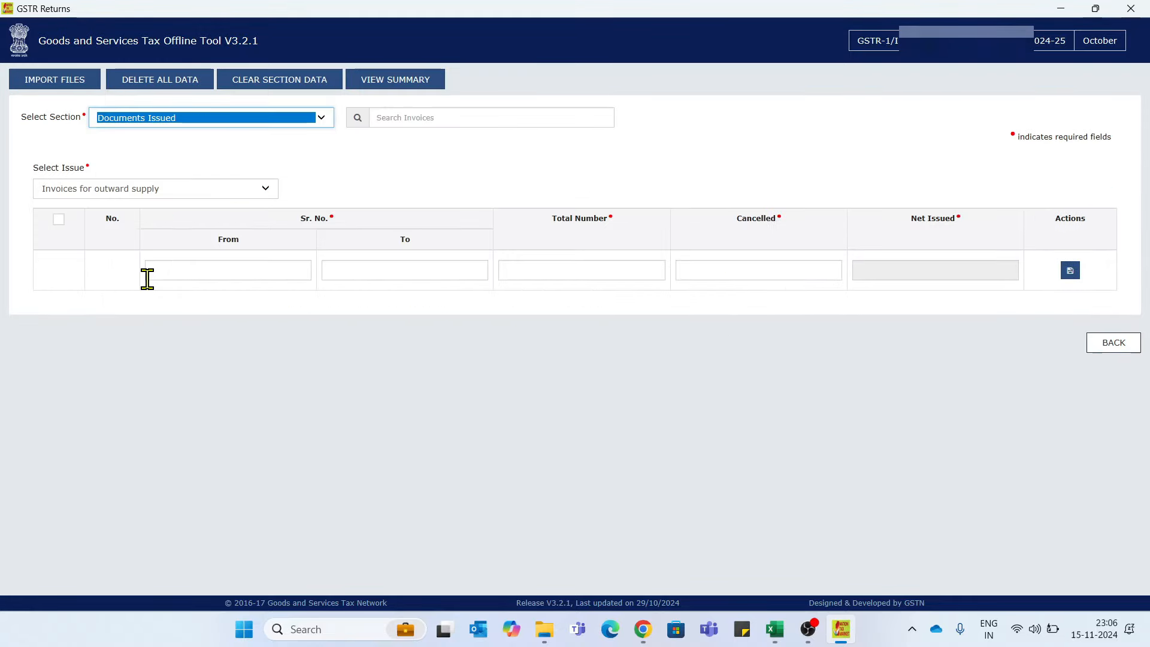
pyautogui.click(251, 190)
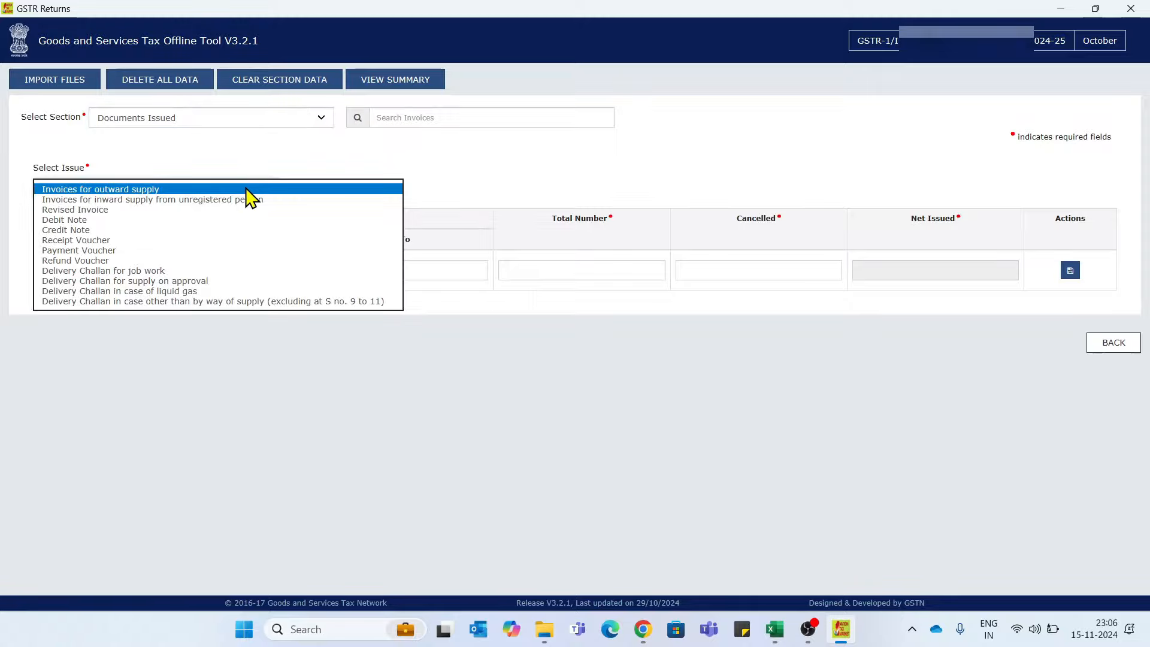
pyautogui.click(170, 186)
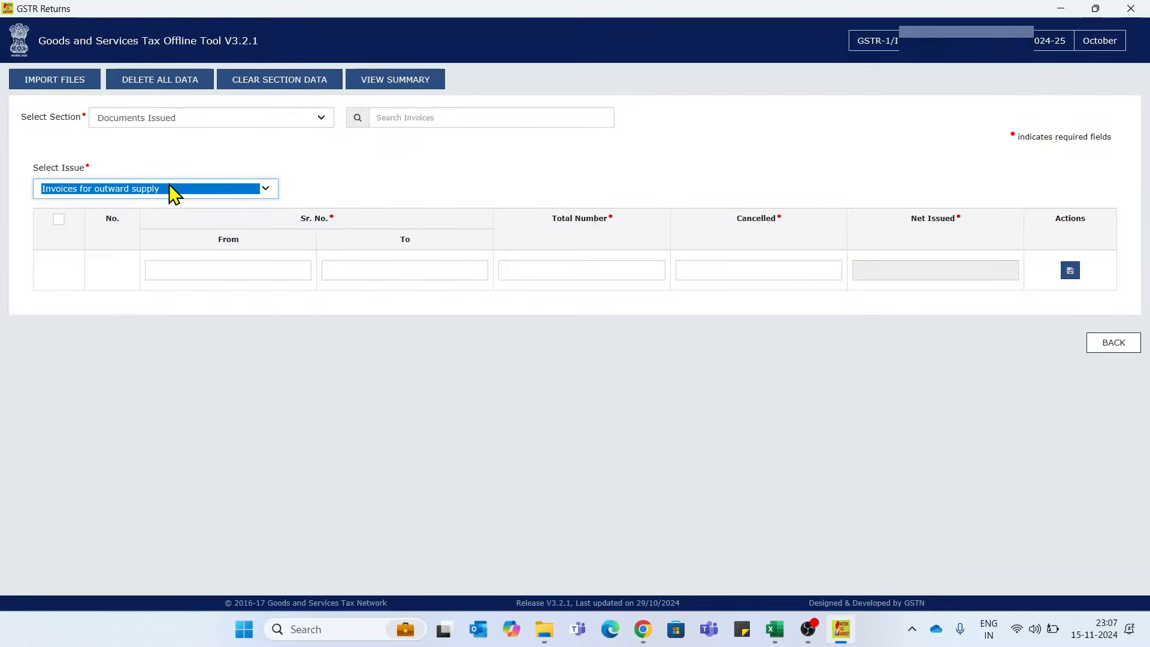
# Copy the first invoice number, TD-0239, from Book1 into the starting serial number of the issued documents.
pyautogui.click(201, 272)
pyautogui.hotkey('alt', 'Tab')
pyautogui.press('Left')
pyautogui.press('Left')
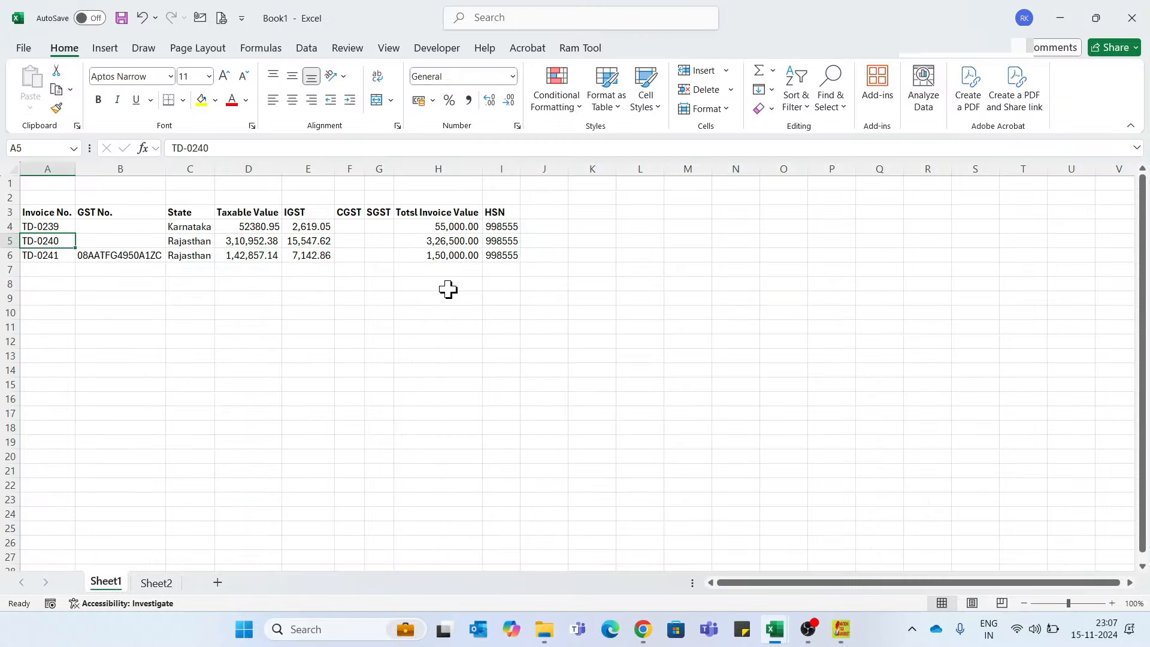
pyautogui.press('Up')
pyautogui.hotkey('ctrl', 'c')
pyautogui.hotkey('alt', 'Tab')
pyautogui.hotkey('ctrl', 'v')
# Set the ending serial number to TD-0241, total number to 3 and cancelled to 0, then save the row and return to the summary.
pyautogui.hotkey('alt', 'Tab')
pyautogui.press('Down')
pyautogui.hotkey('alt', 'Tab')
pyautogui.click(416, 273)
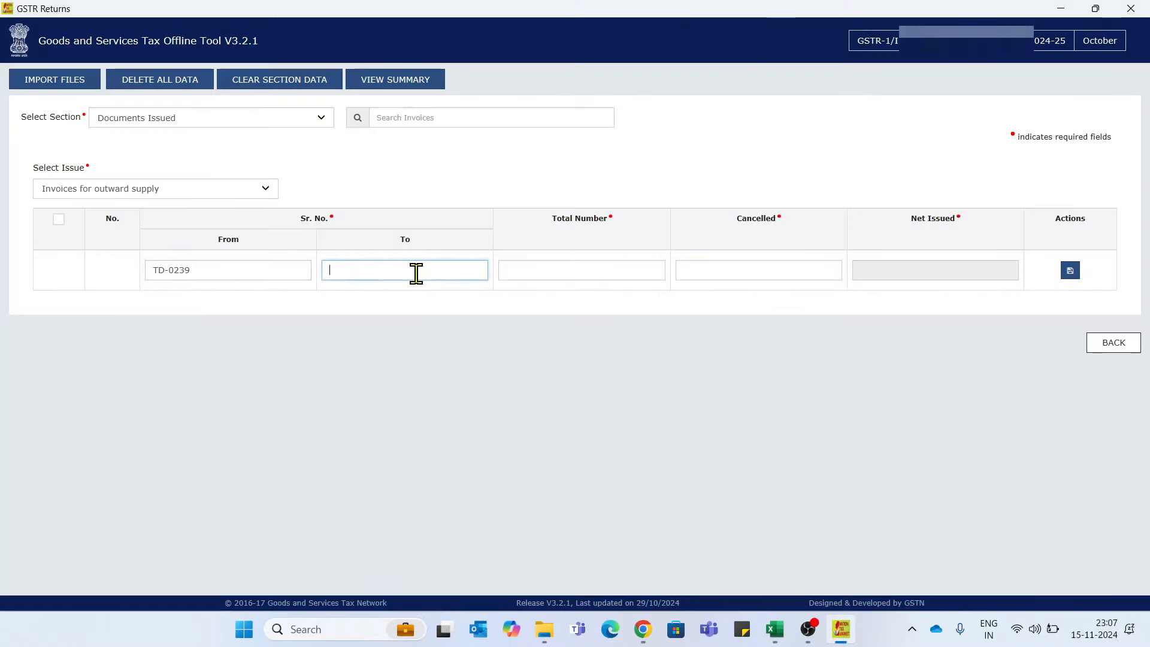
pyautogui.write('TD-0241')
pyautogui.click(594, 271)
pyautogui.write('3')
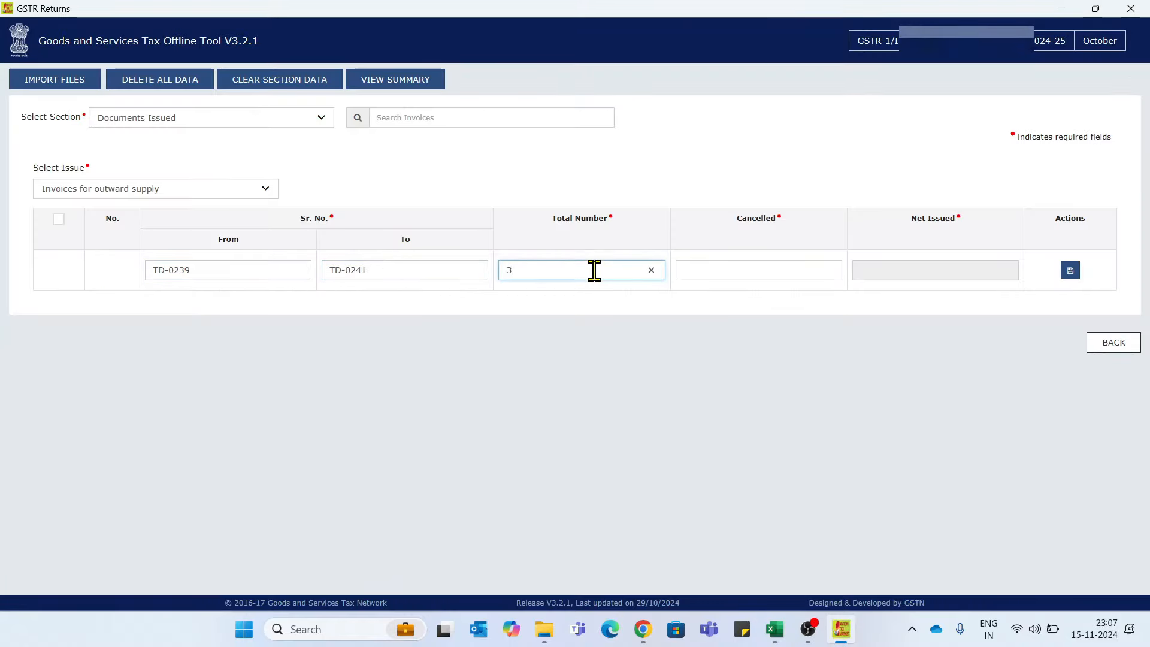
pyautogui.click(734, 273)
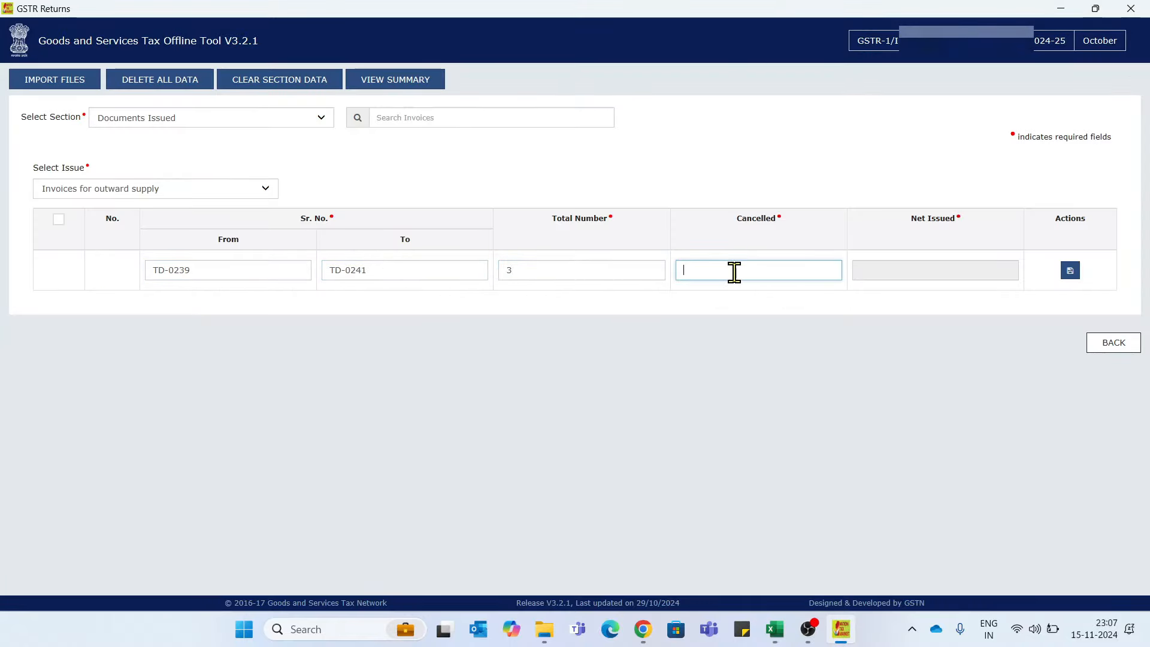
pyautogui.click(1070, 270)
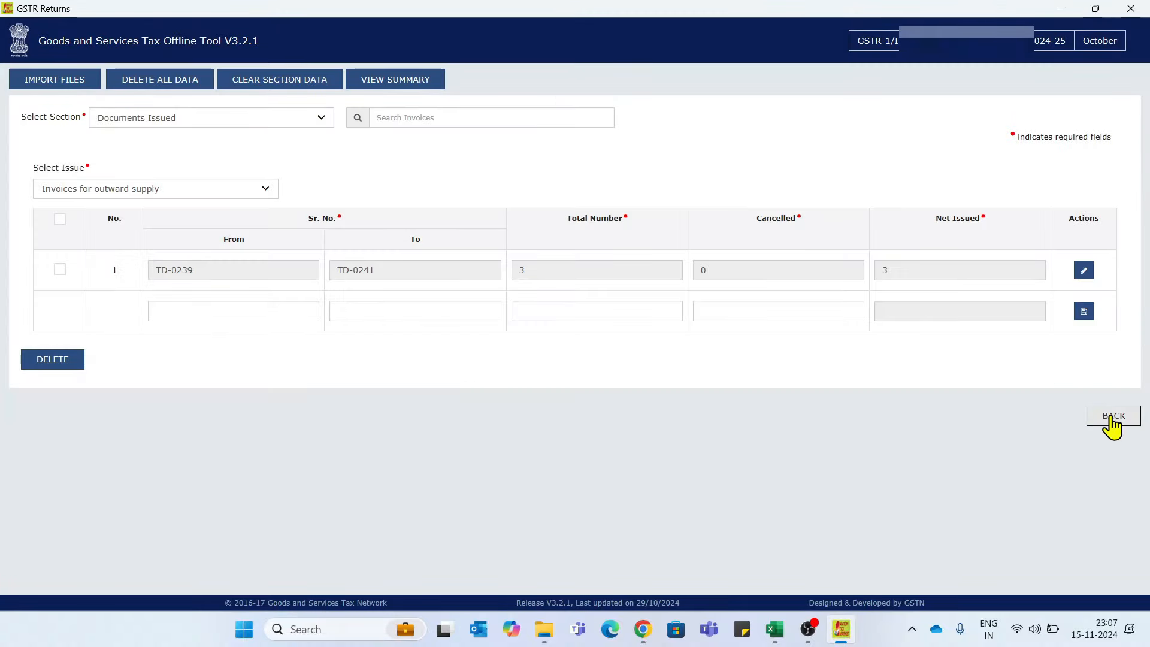
pyautogui.click(1113, 417)
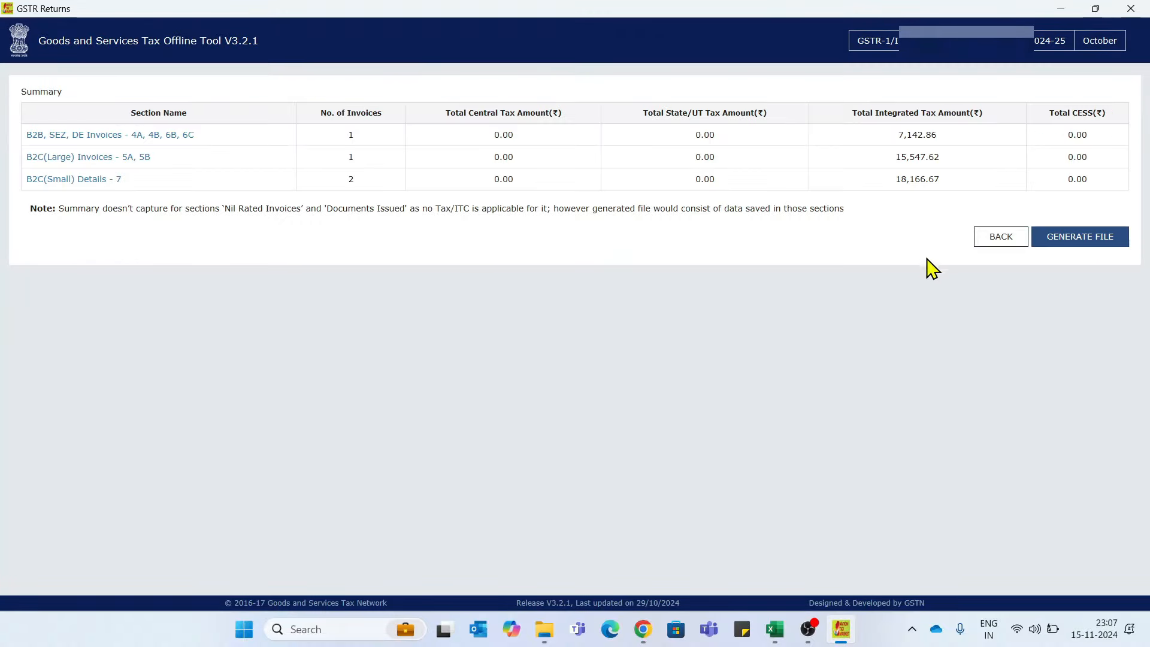
# Look at the entry fields of the HSN-wise Summary of Outward Supplies - 12 section and return to the summary.
pyautogui.click(1000, 236)
pyautogui.click(202, 117)
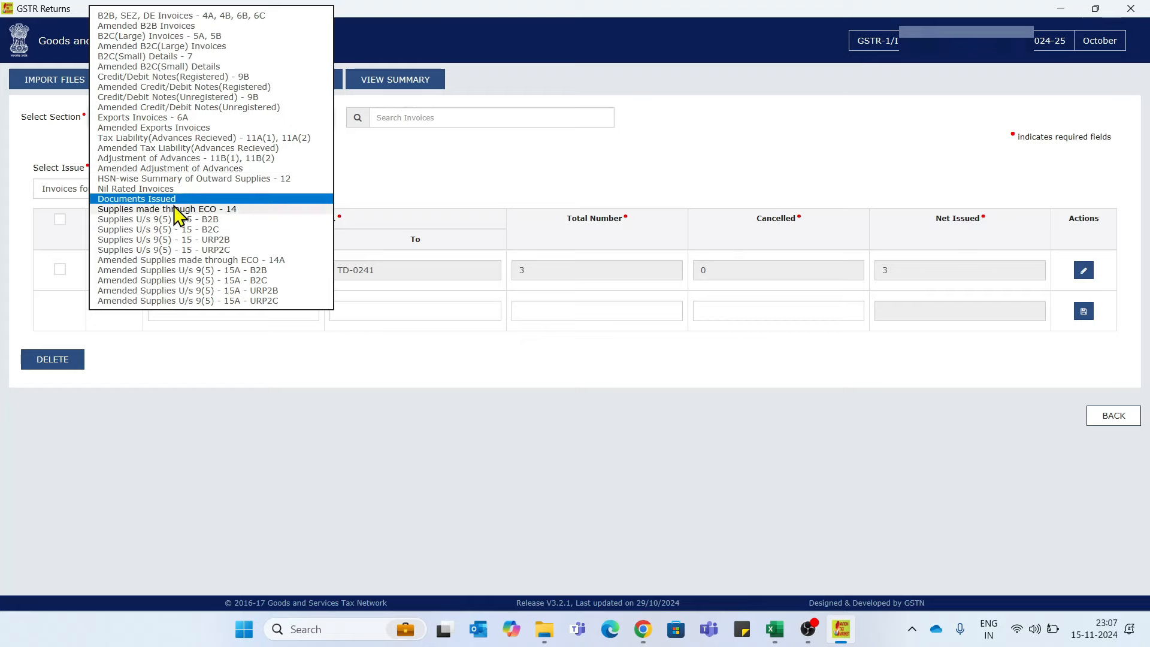
pyautogui.click(174, 179)
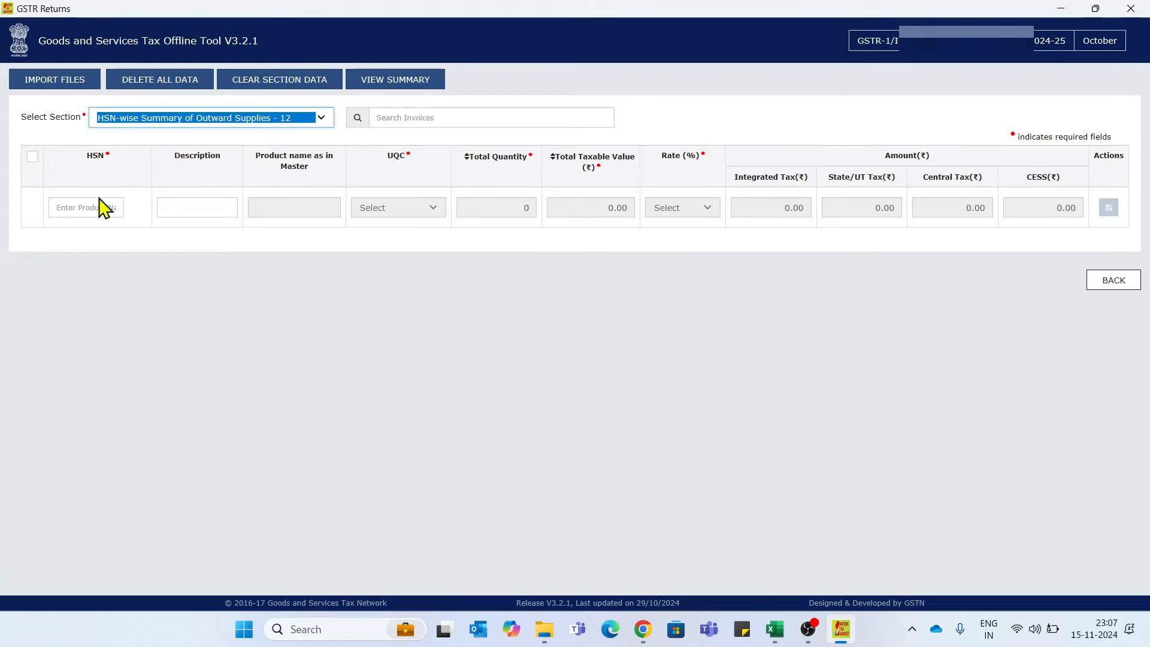
pyautogui.click(1112, 279)
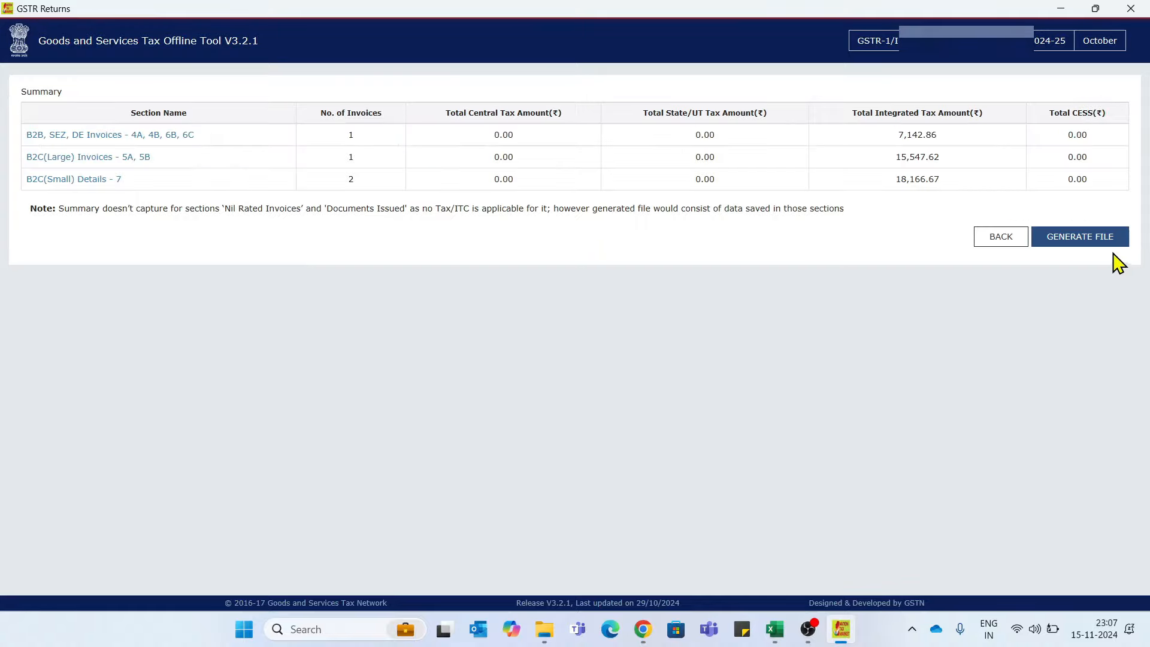
# Generate the return's JSON file and save it to Downloads, replacing the existing file of the same name.
pyautogui.click(1080, 243)
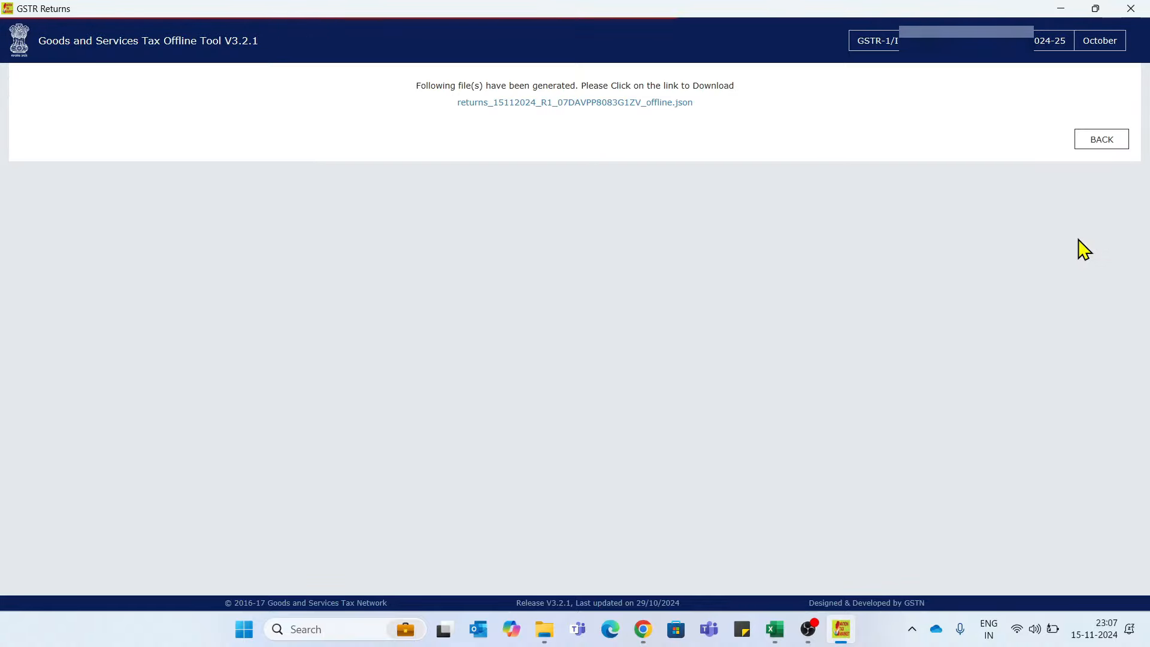
pyautogui.click(582, 108)
pyautogui.click(615, 326)
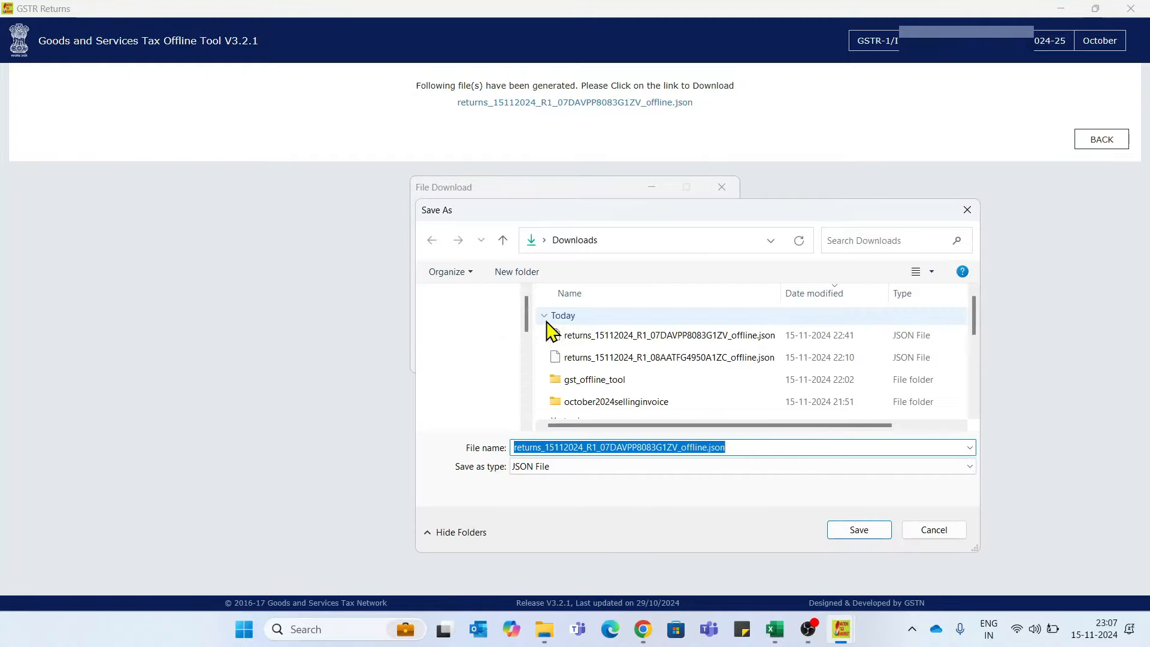
pyautogui.click(857, 529)
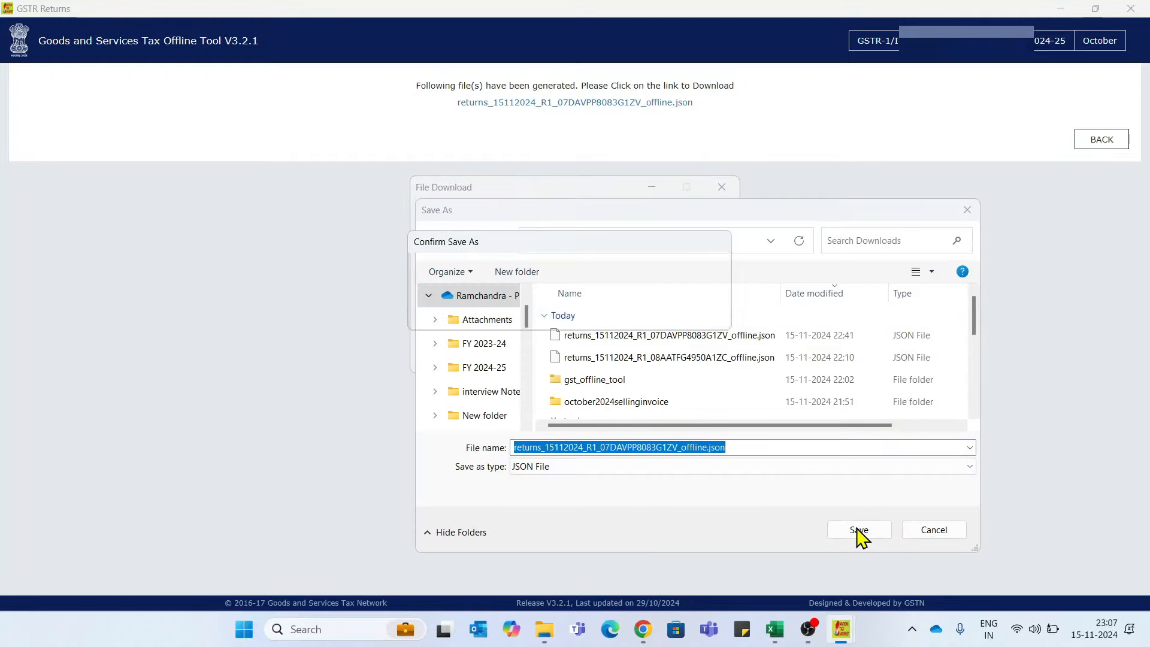
pyautogui.click(644, 315)
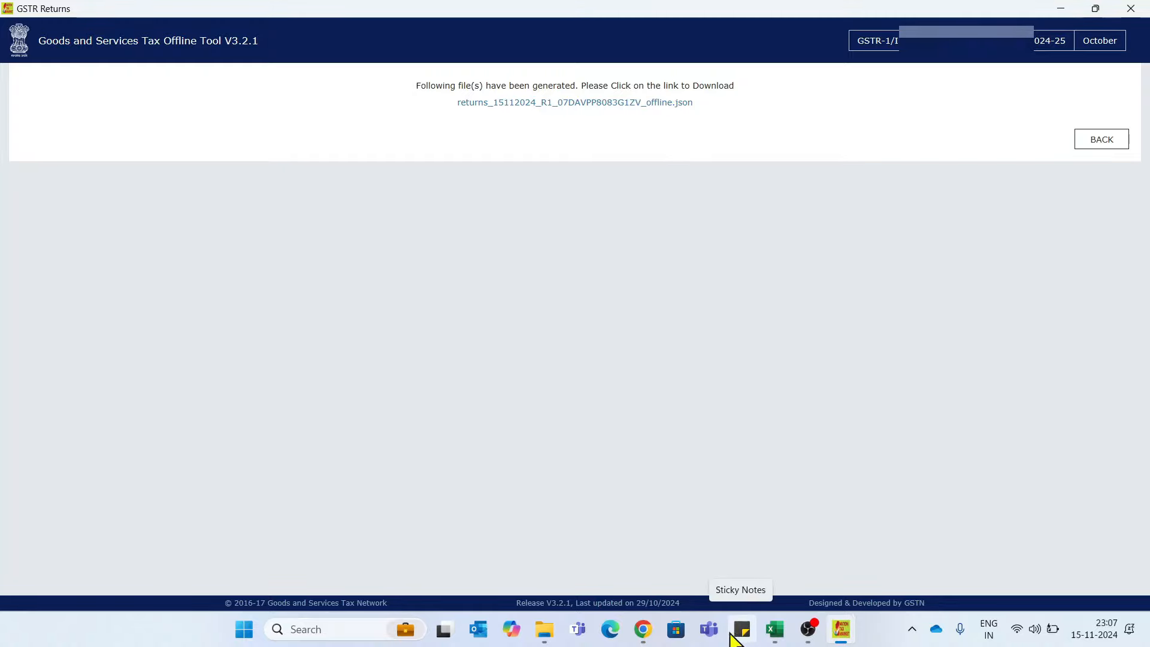
# Switch to the GST portal in Chrome, open the Returns Dashboard and search the 2024-25 Quarter 3 returns for October.
pyautogui.click(641, 634)
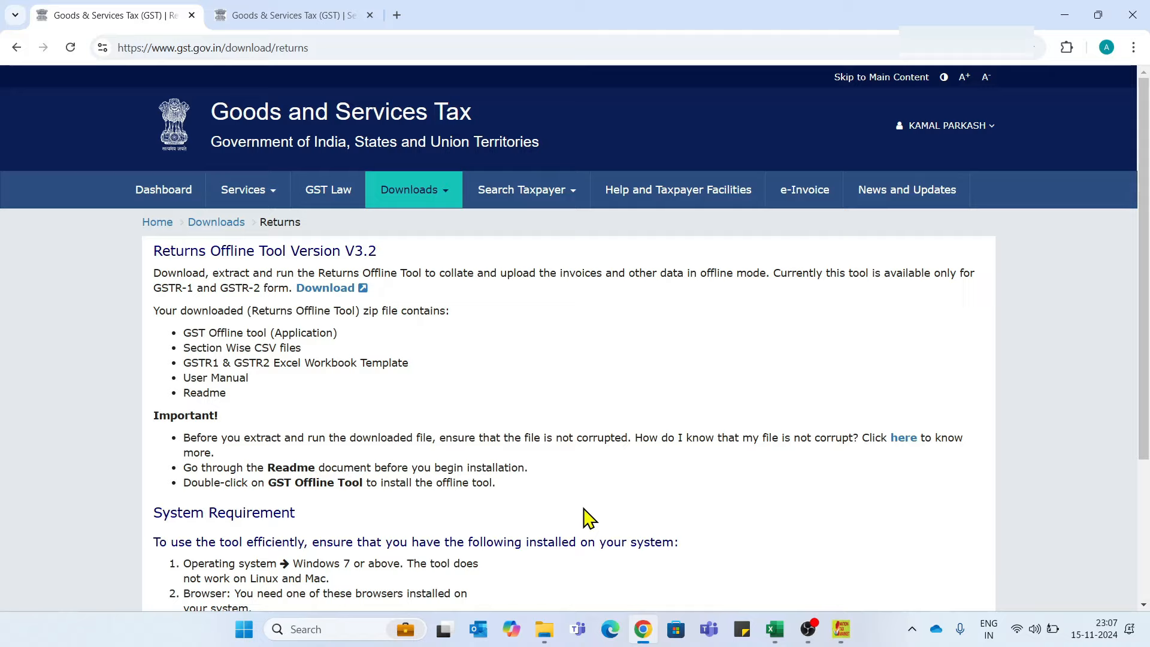
pyautogui.click(264, 193)
pyautogui.click(304, 231)
pyautogui.click(214, 252)
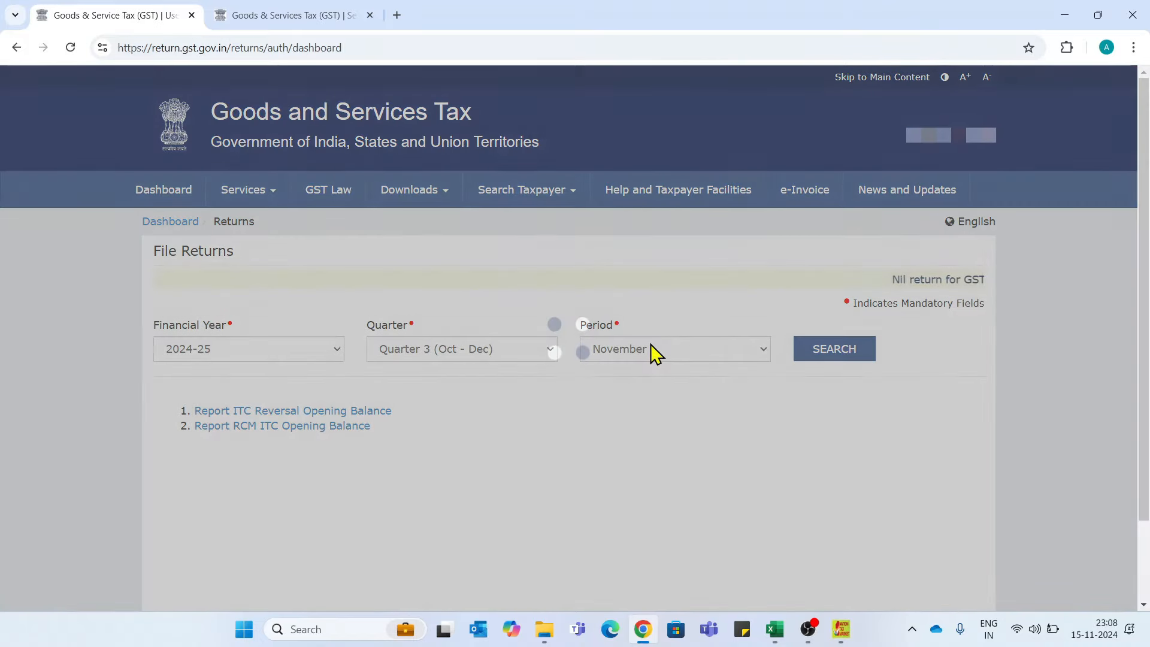
pyautogui.click(653, 350)
pyautogui.click(623, 380)
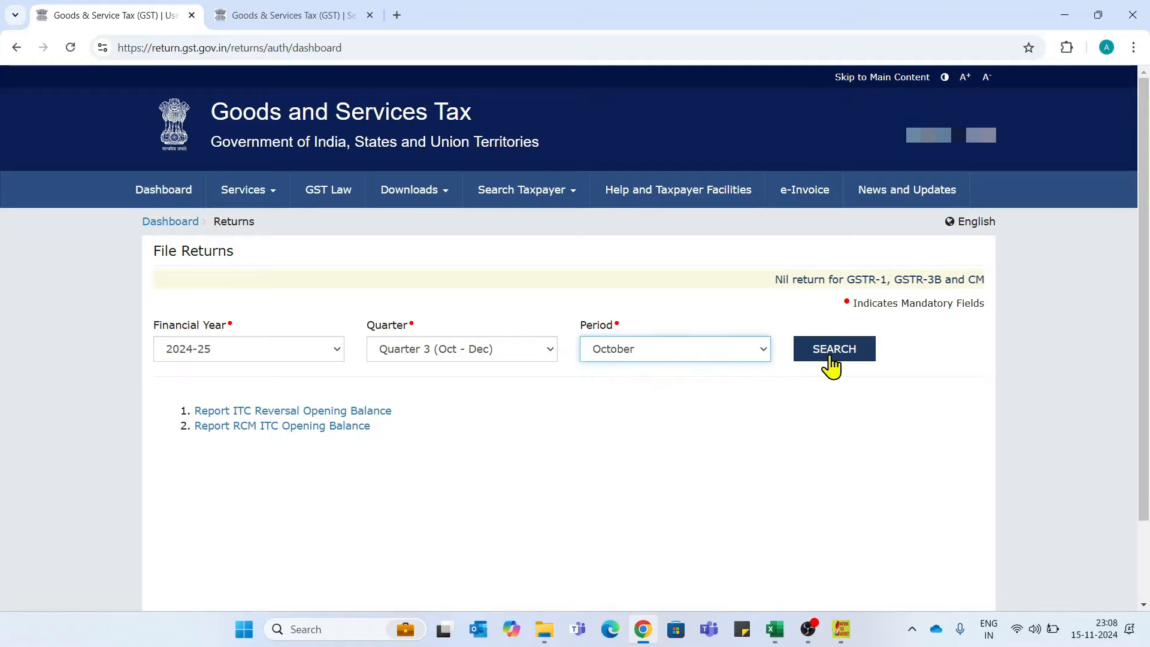
pyautogui.click(832, 354)
# Open the GSTR-1 offline upload page and upload the generated JSON file.
pyautogui.scroll(-6, 419, 360)
pyautogui.click(326, 297)
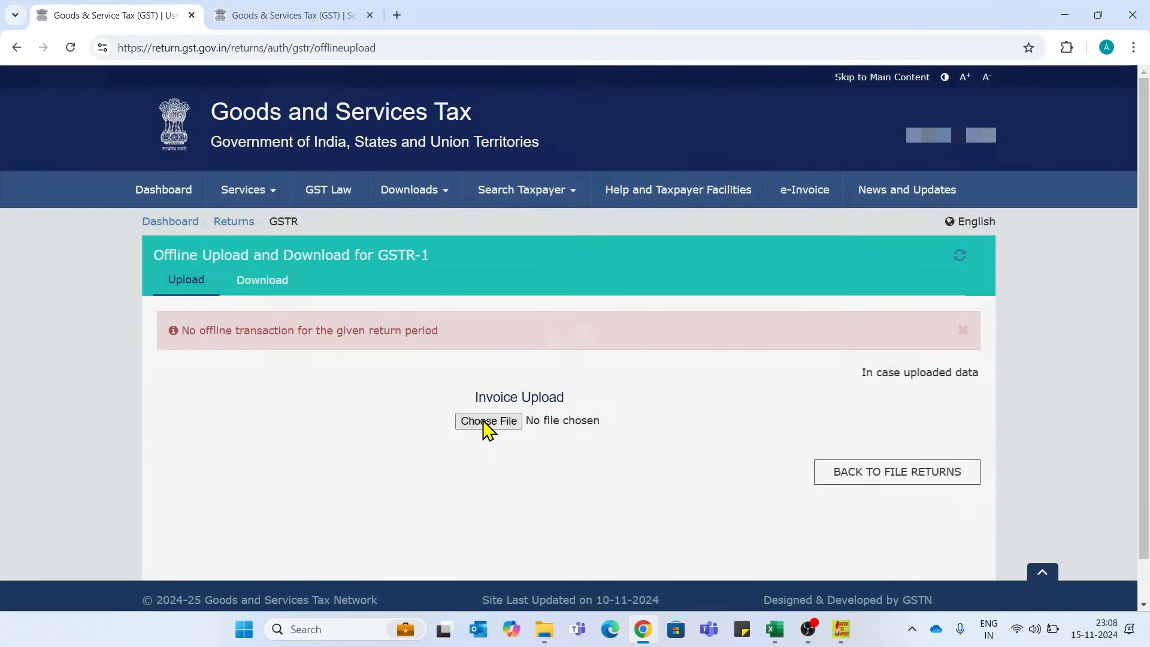
pyautogui.click(486, 421)
pyautogui.doubleClick(347, 139)
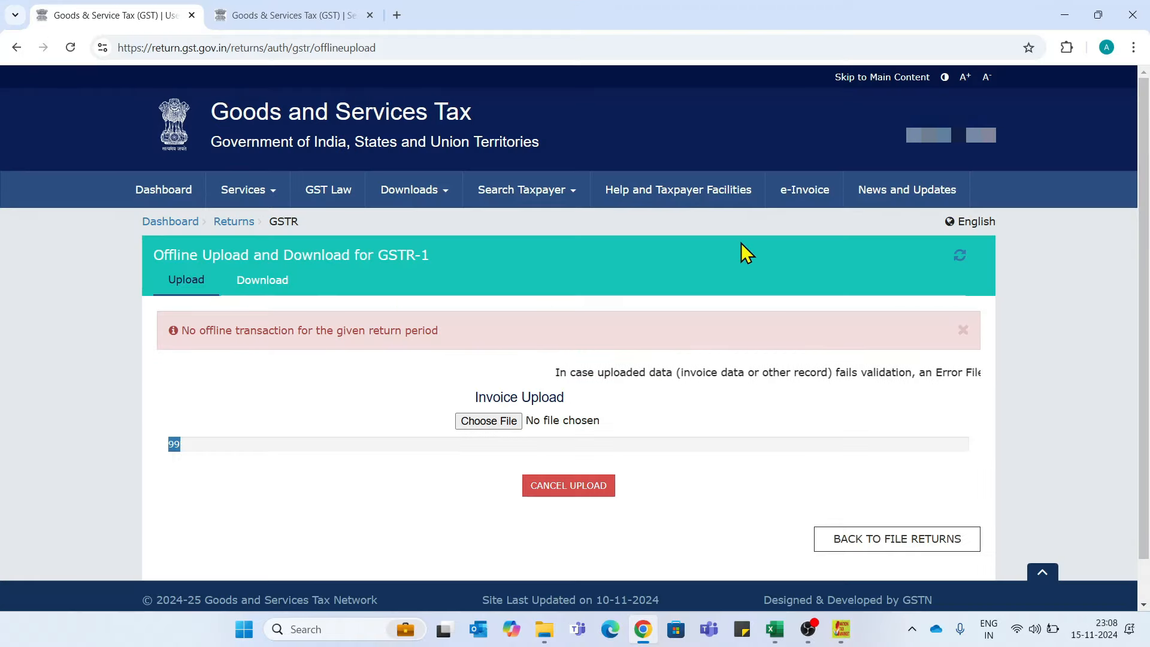
pyautogui.scroll(-2, 505, 425)
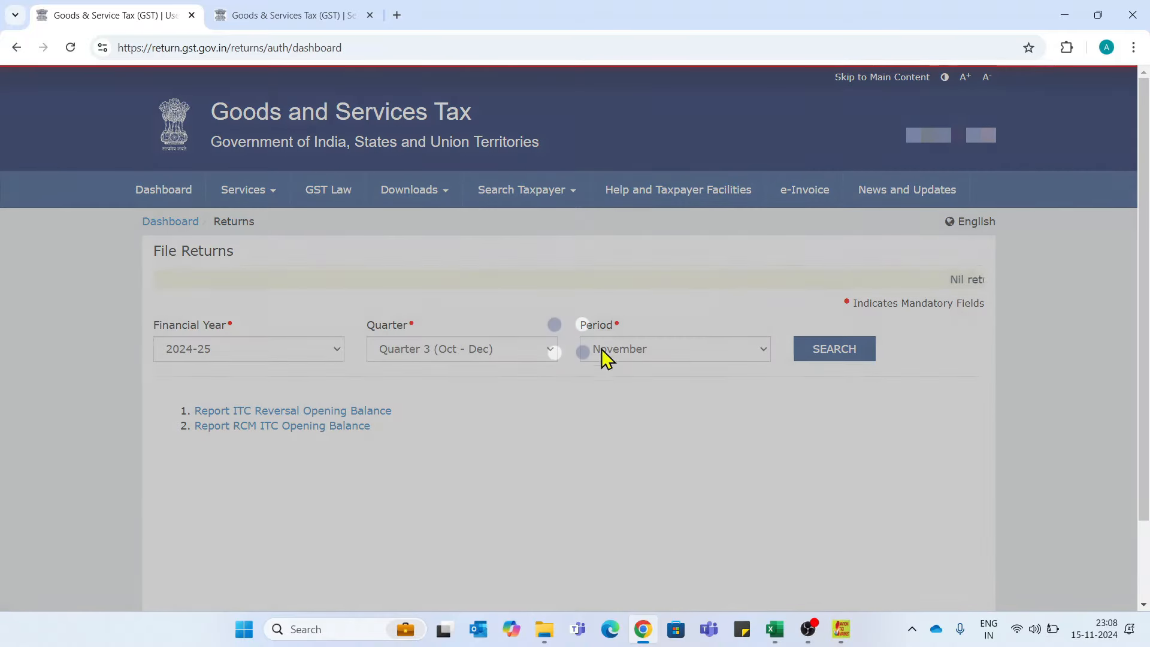
# Set the File Returns period back to October and bring up that month's returns.
pyautogui.click(601, 350)
pyautogui.click(616, 372)
pyautogui.click(865, 354)
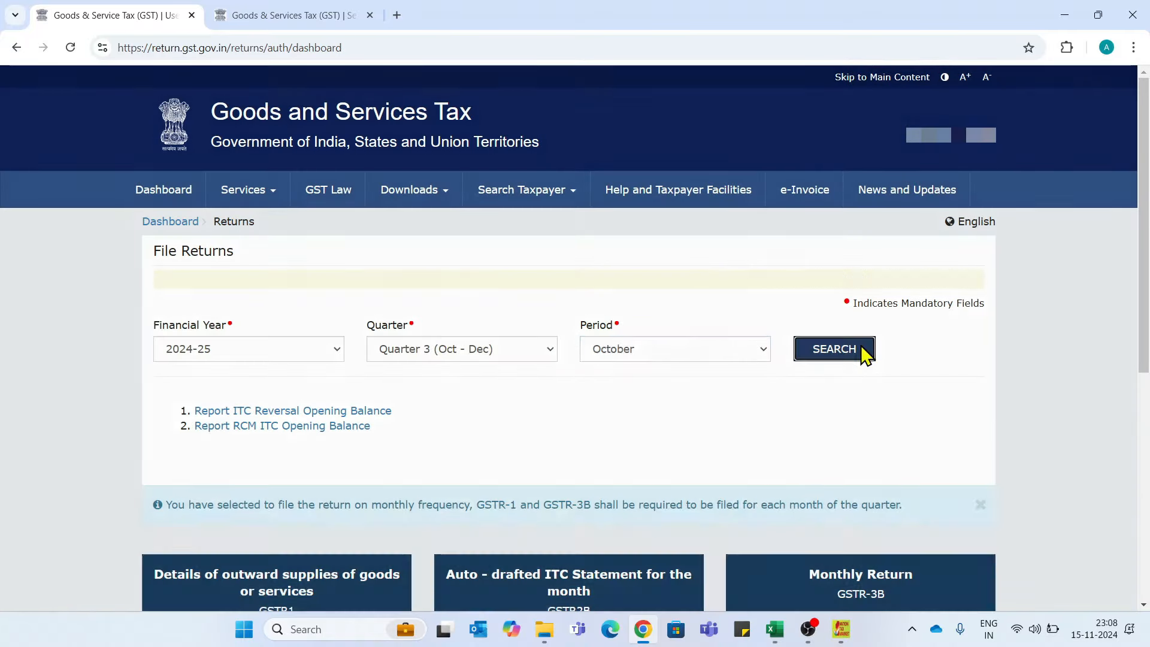
# Open the October GSTR-1 return and review the record counts across its sections.
pyautogui.scroll(-6, 527, 372)
pyautogui.click(210, 269)
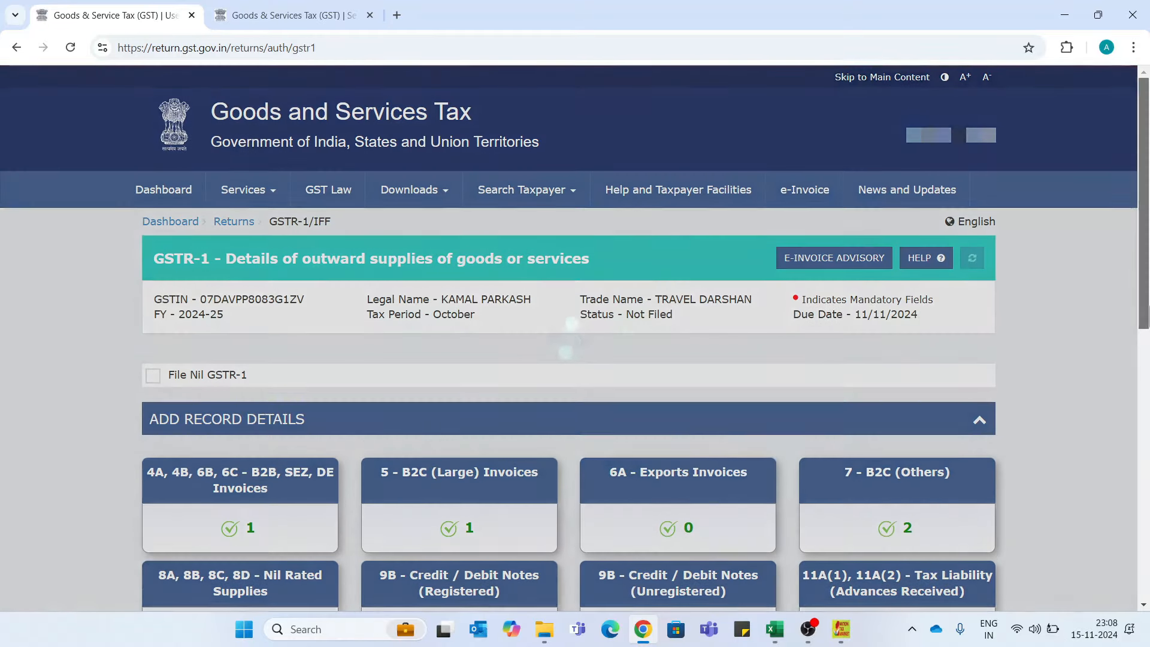
pyautogui.scroll(-3, 274, 354)
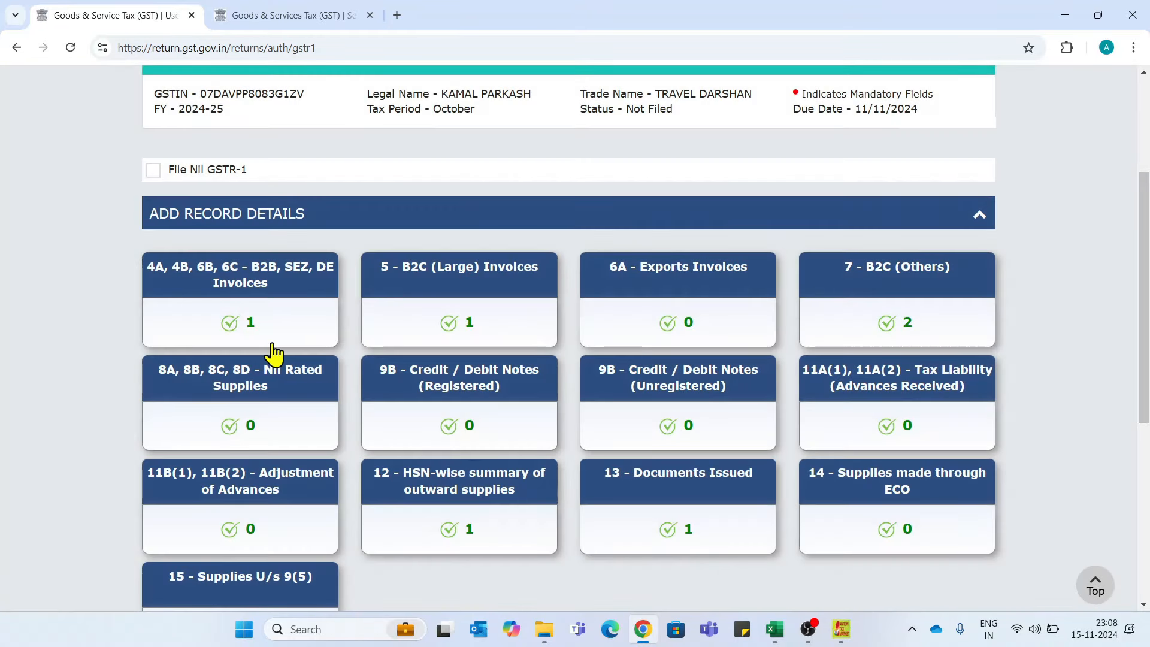
pyautogui.scroll(-5, 1106, 488)
pyautogui.scroll(4, 1112, 457)
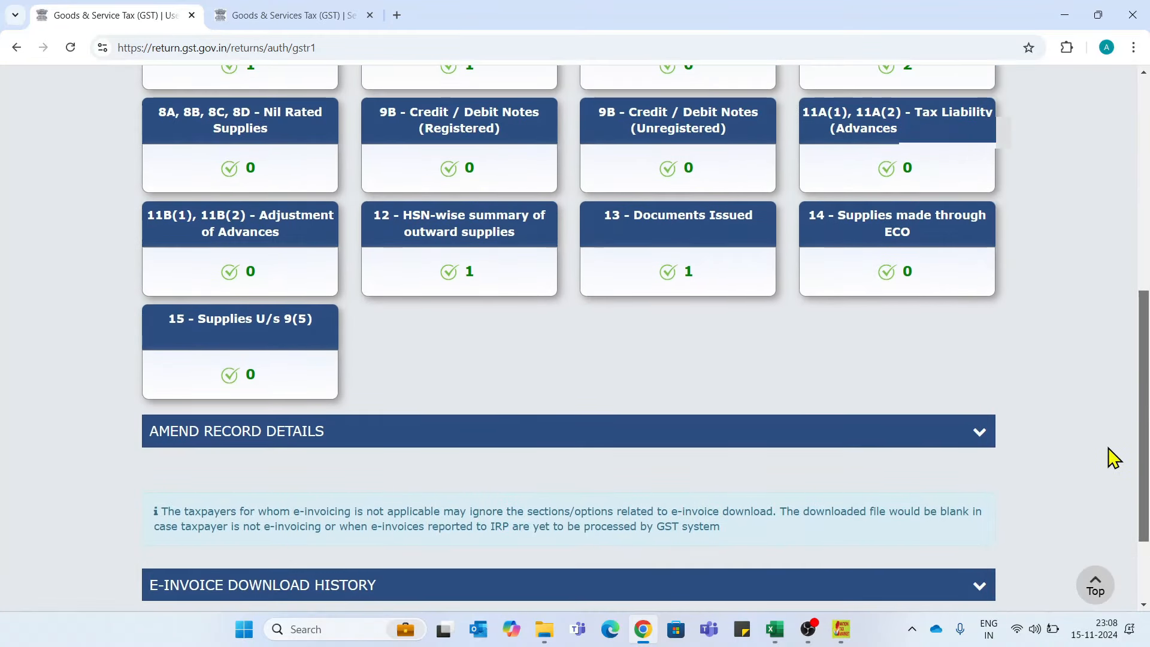
pyautogui.scroll(2, 1106, 388)
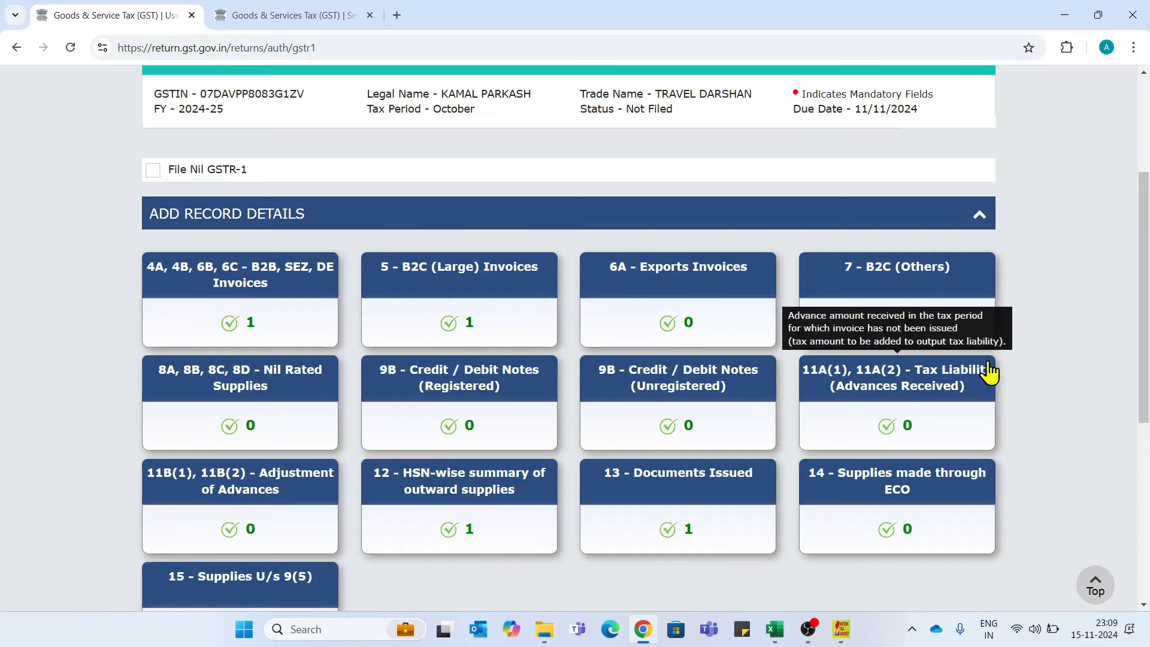
pyautogui.scroll(-6, 1147, 353)
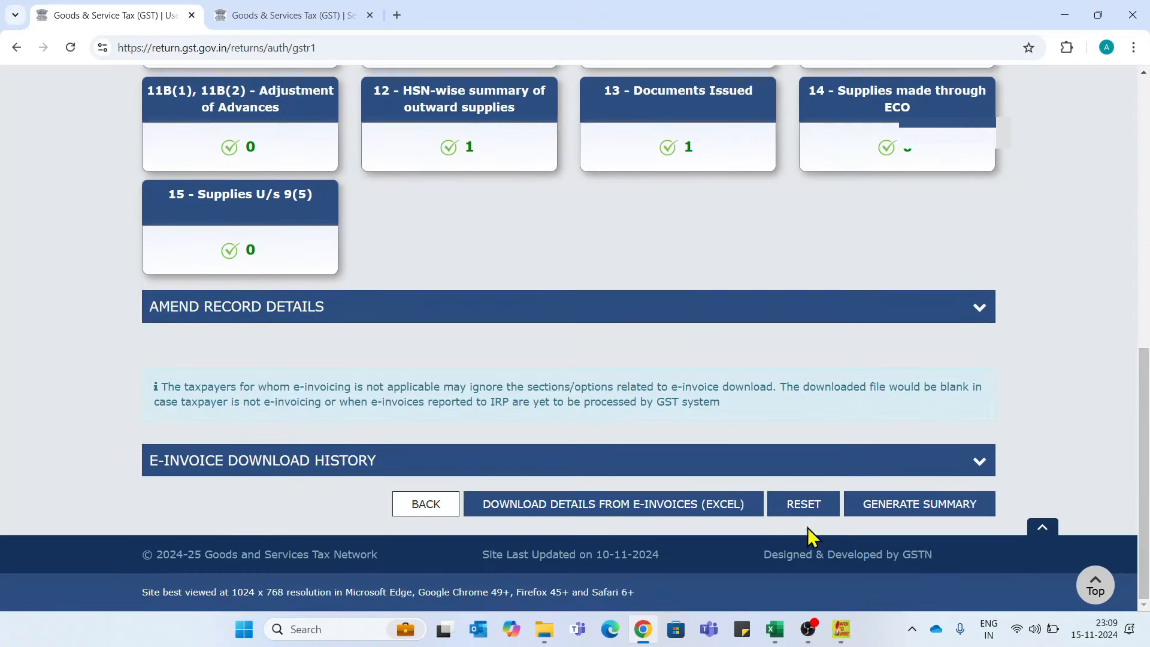
pyautogui.scroll(7, 1147, 327)
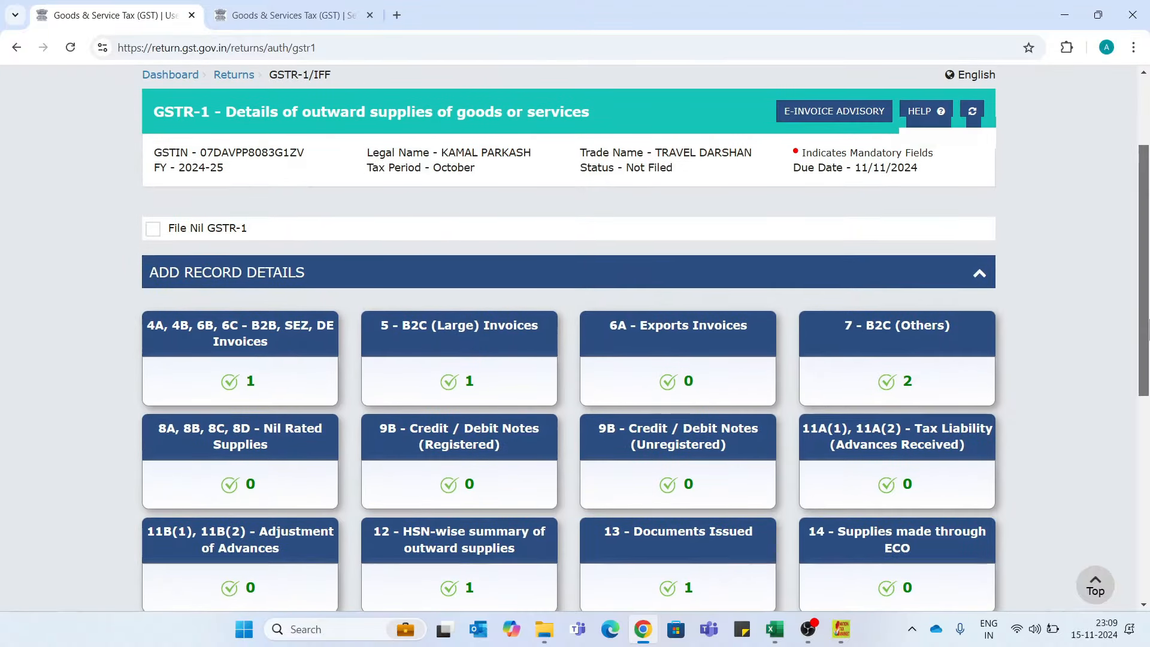
# Check the processed B2B, B2C (Large) and B2C (Others) records, comparing the B2C (Others) entries with b2cs.csv in Excel.
pyautogui.click(268, 340)
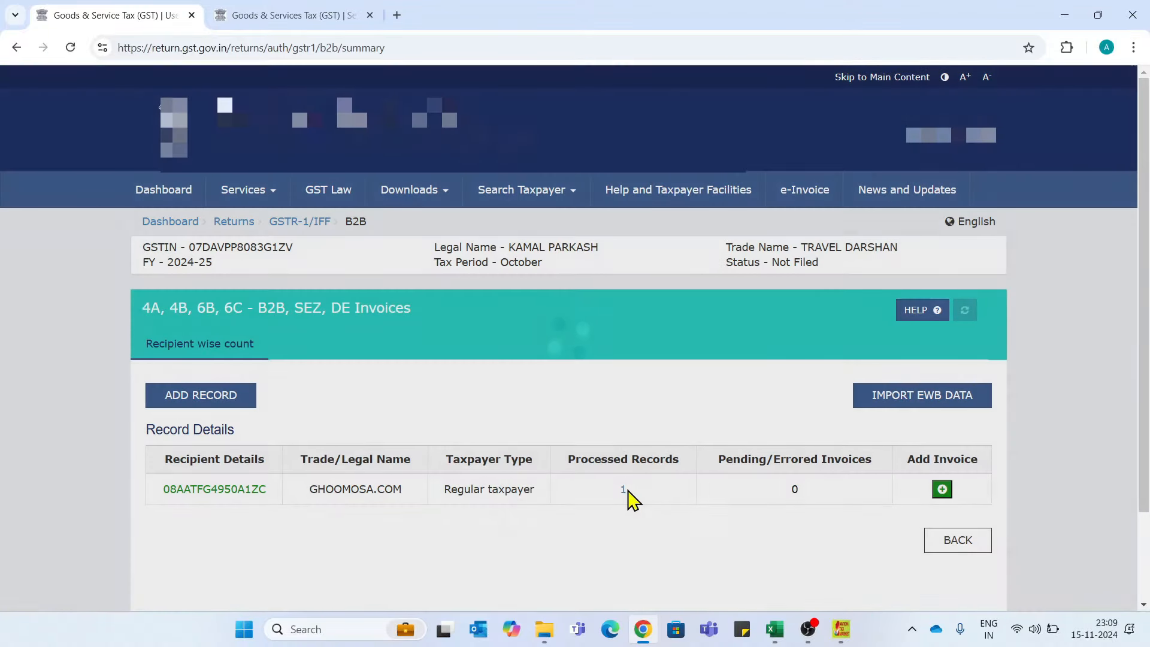
pyautogui.click(623, 489)
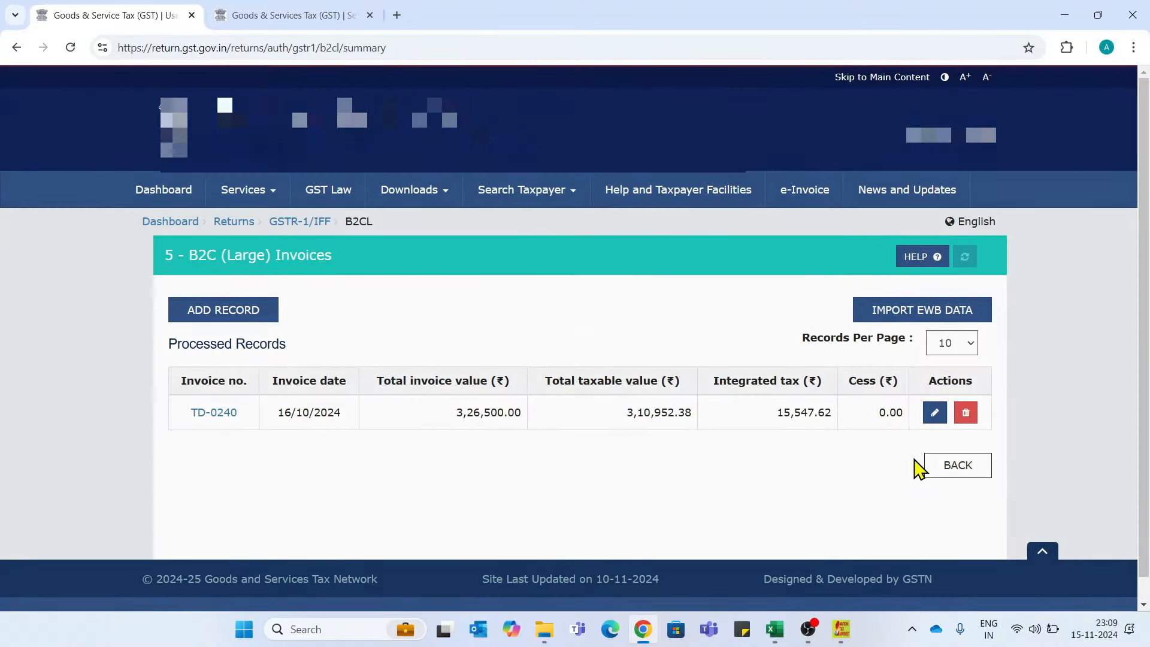
pyautogui.click(957, 466)
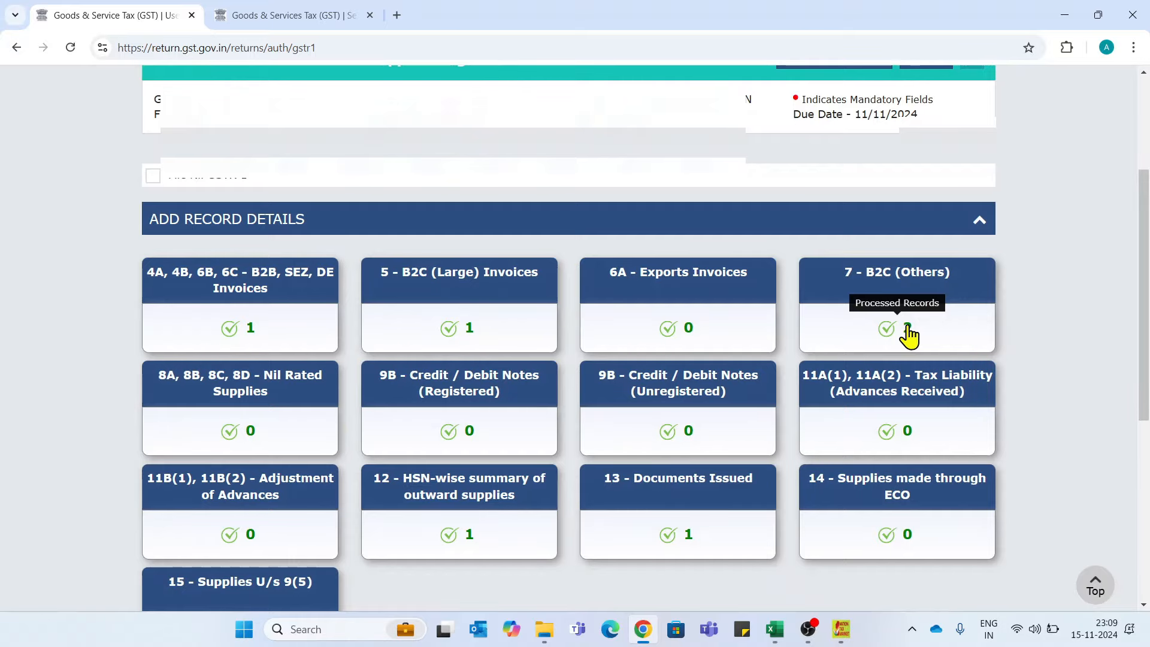
pyautogui.click(908, 329)
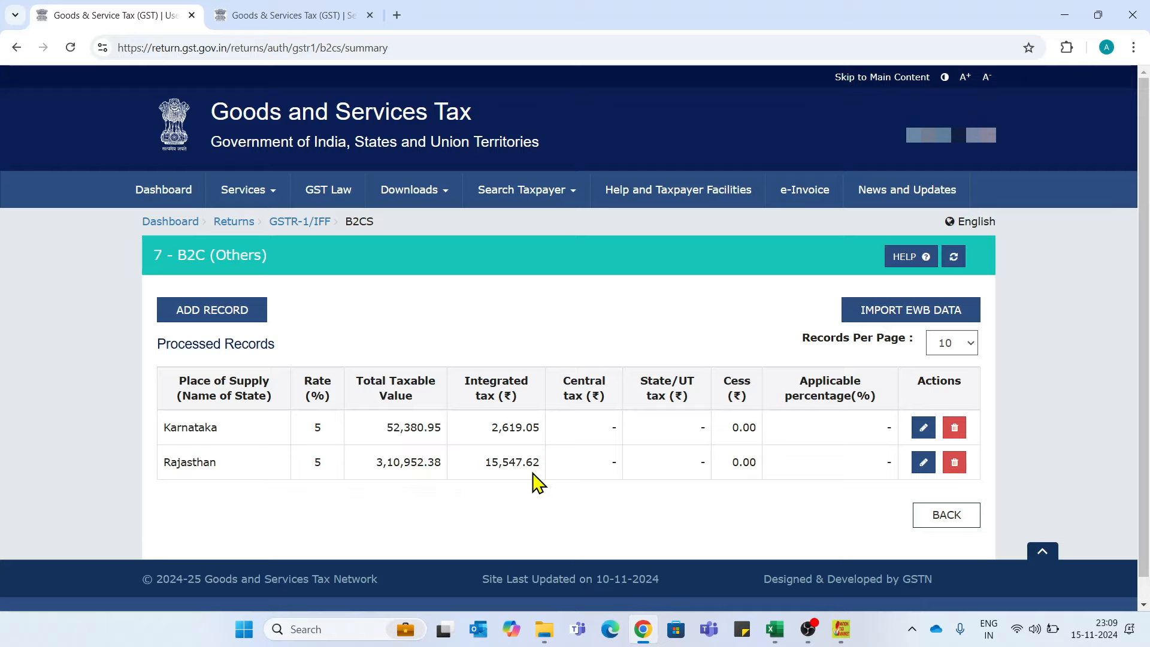
pyautogui.moveTo(769, 623)
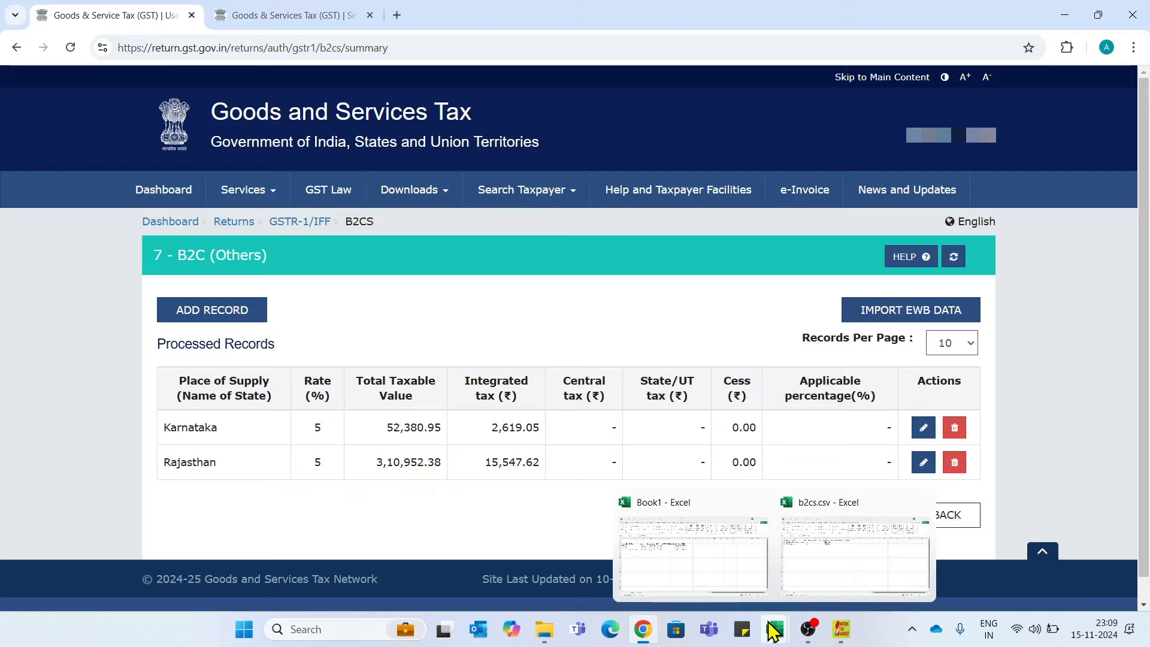
pyautogui.click(854, 557)
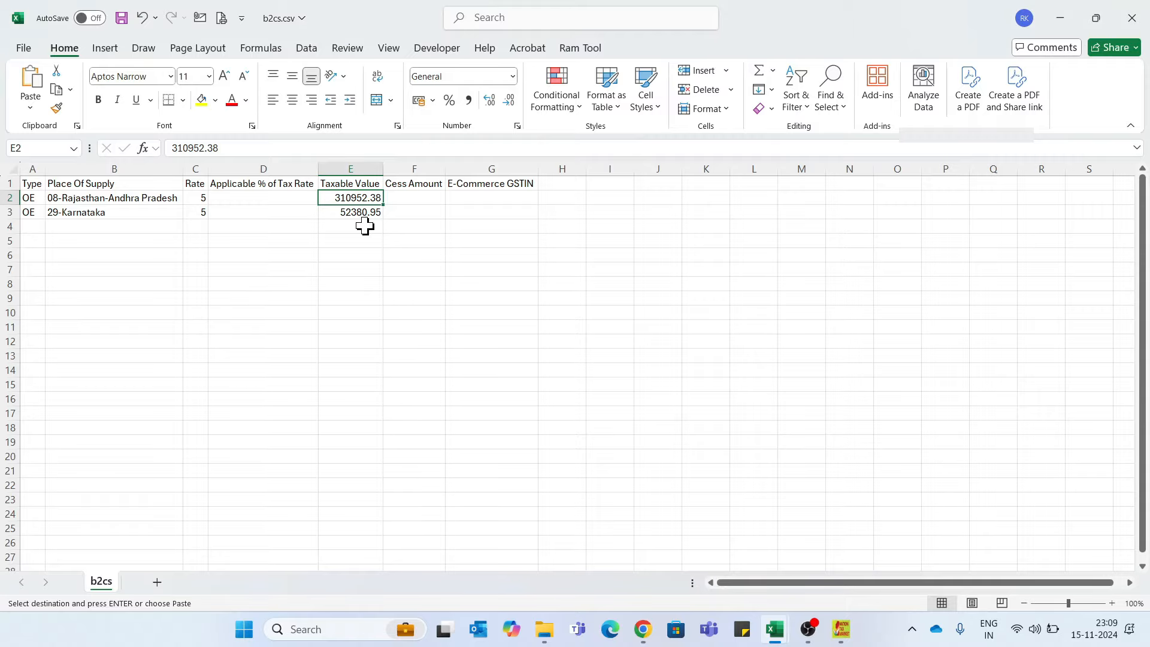
# Switch back to the GST portal in Chrome and delete the Karnataka record from B2C (Others).
pyautogui.hotkey('alt', 'Tab')
pyautogui.click(960, 431)
pyautogui.click(592, 304)
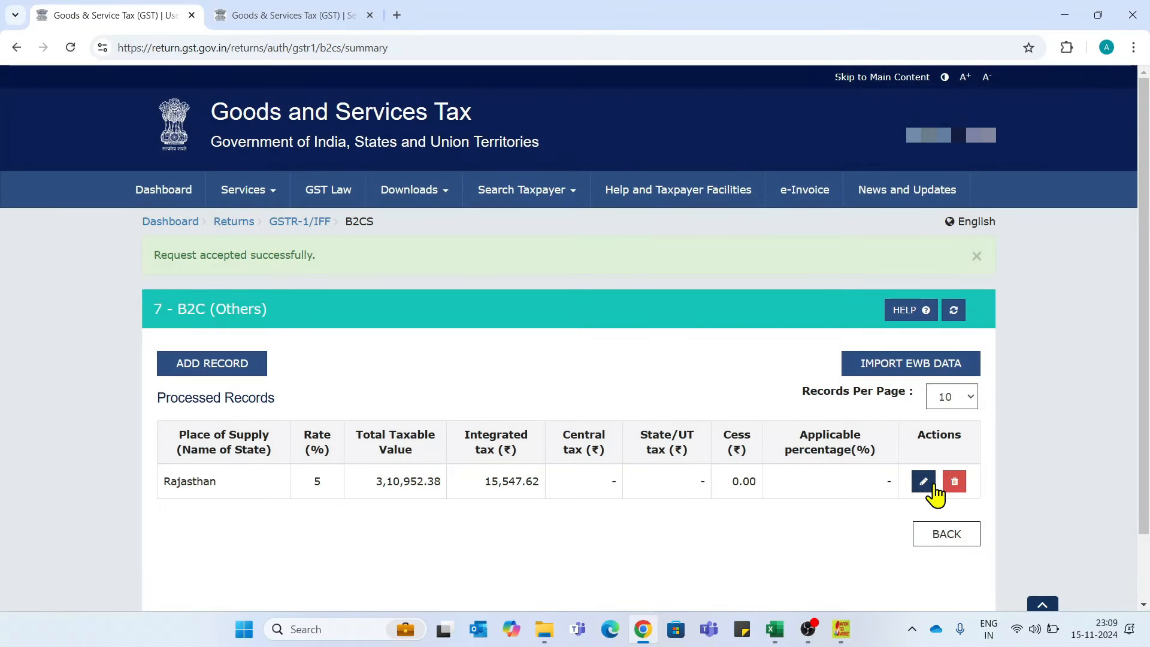
pyautogui.click(946, 532)
pyautogui.click(889, 491)
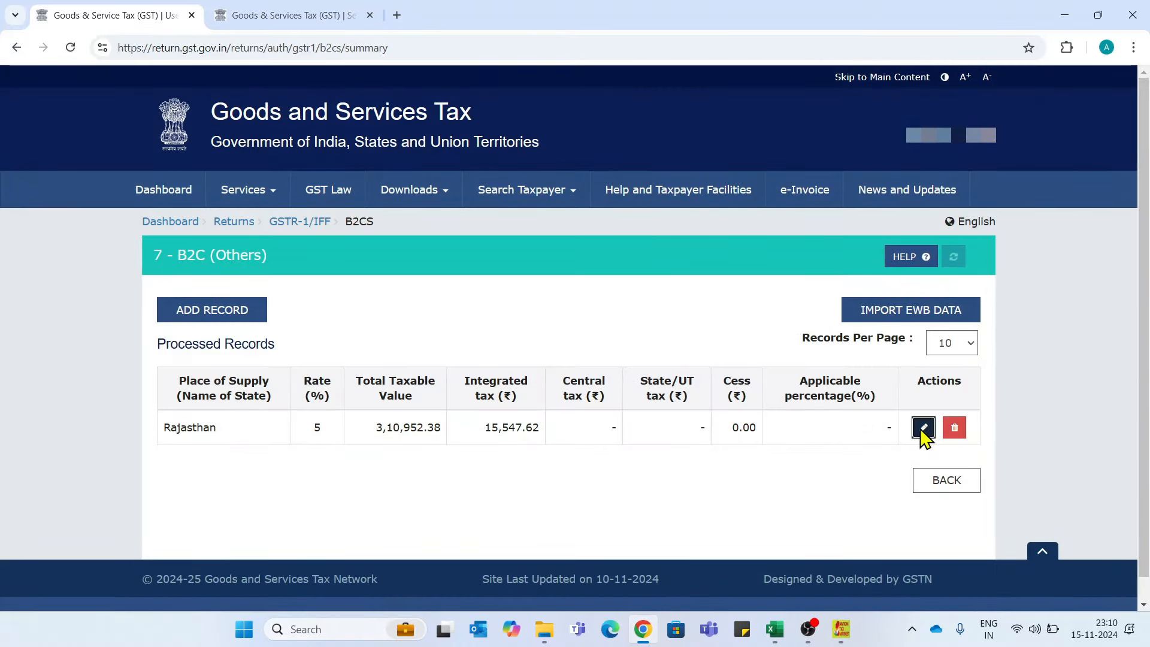
# Open the Rajasthan B2C (Others) record for editing and look up the Karnataka invoice's taxable value in the Book1 workbook.
pyautogui.click(923, 427)
pyautogui.hotkey('alt', 'Tab')
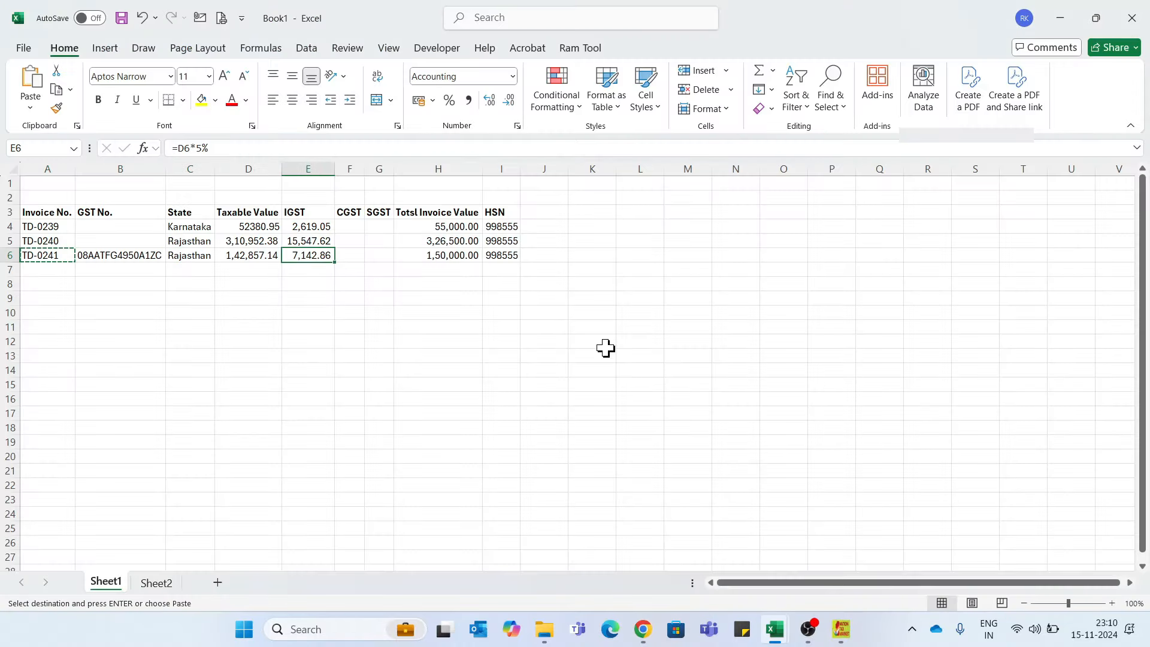
pyautogui.press('Left')
pyautogui.press('Up')
pyautogui.press('Up')
pyautogui.press('Right')
pyautogui.press('Left')
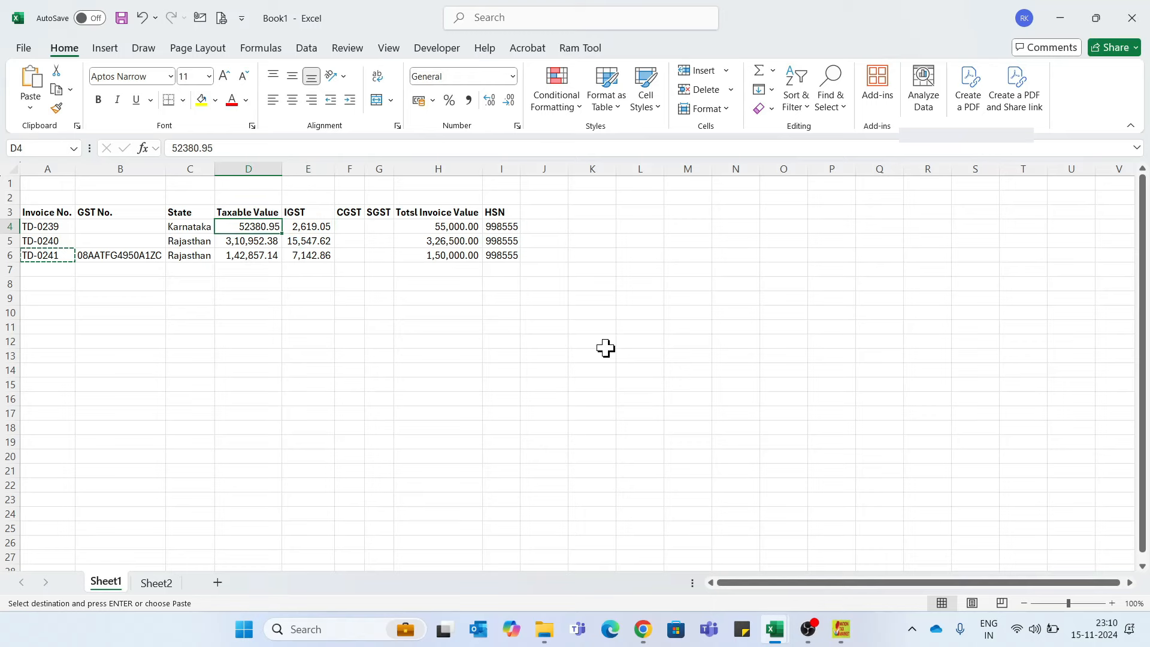
pyautogui.press('Escape')
pyautogui.hotkey('alt', 'Tab')
# Set the Rajasthan record's taxable value to 52,380.95, check it against Book1 and save the record.
pyautogui.moveTo(608, 348); pyautogui.dragTo(714, 368)
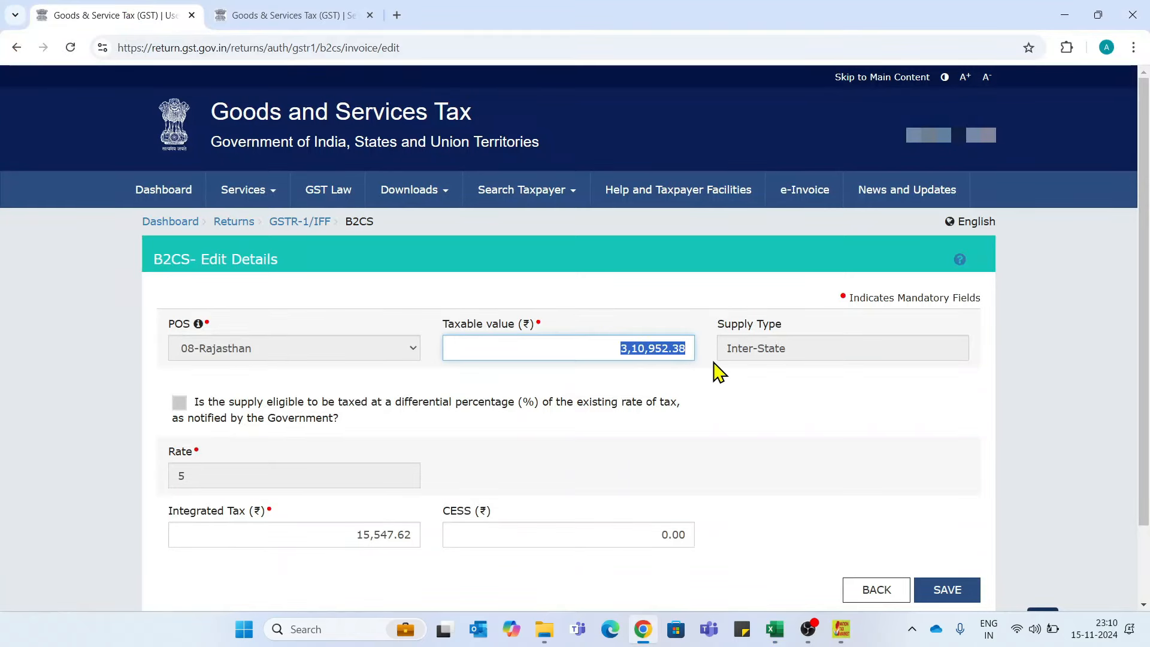
pyautogui.hotkey('alt', 'Tab')
pyautogui.hotkey('alt', 'Tab')
pyautogui.hotkey('alt', 'Tab')
pyautogui.press('Num_Lock')
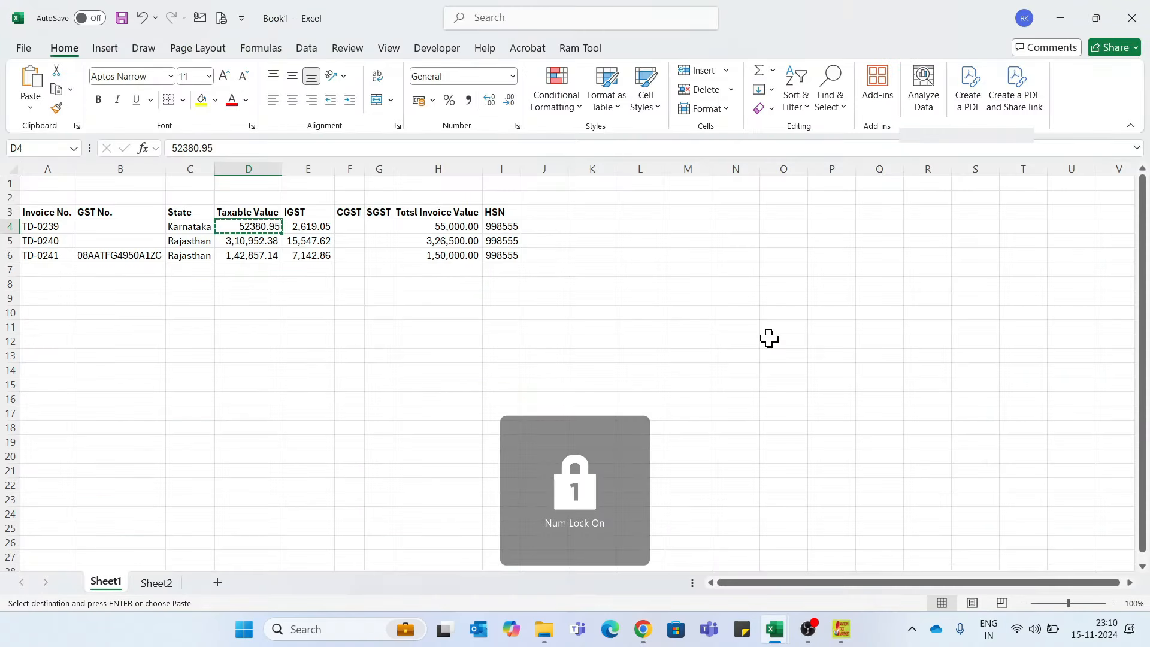
pyautogui.hotkey('alt', 'Tab')
pyautogui.write('52380.95')
pyautogui.click(737, 403)
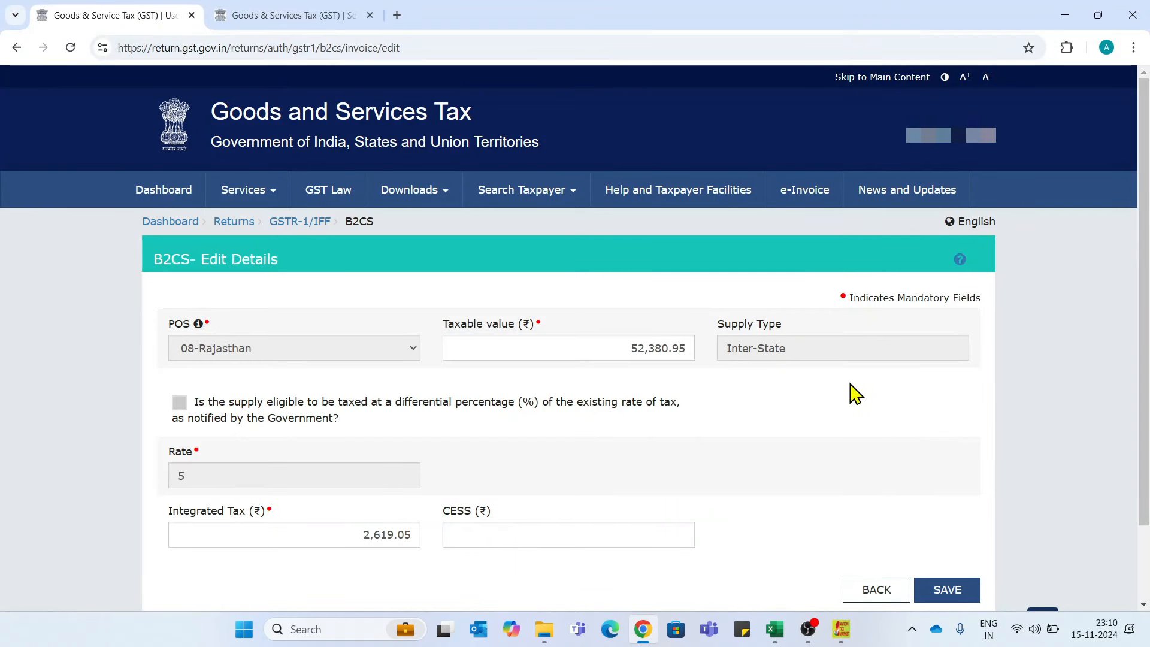
pyautogui.scroll(-2, 856, 394)
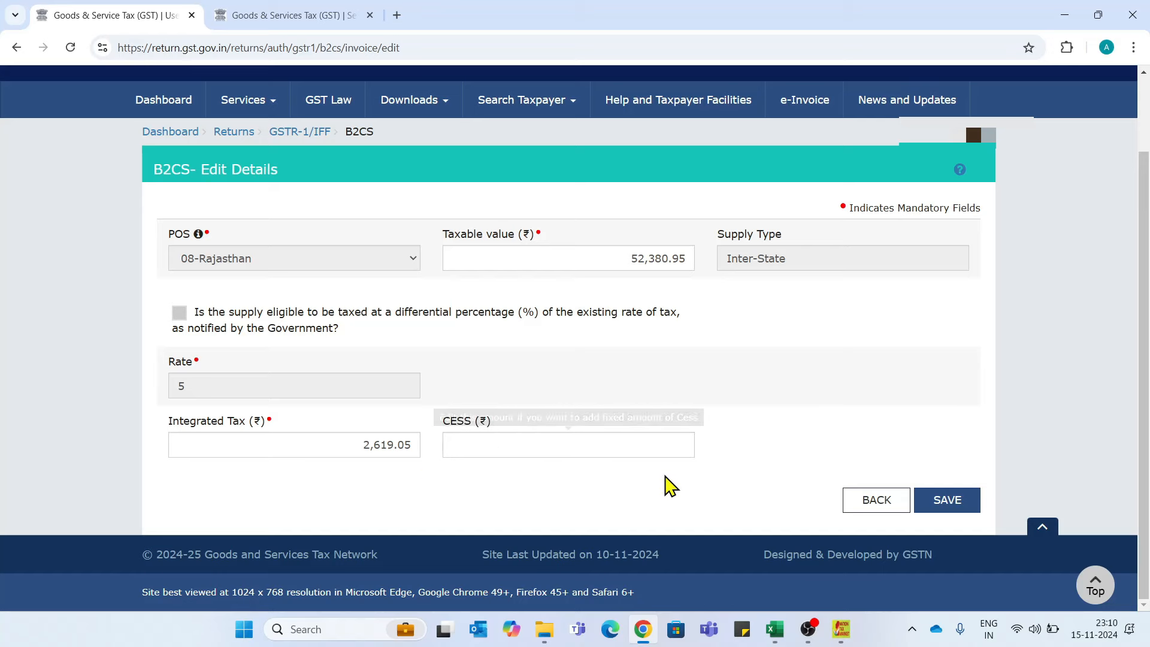
pyautogui.hotkey('alt', 'Tab')
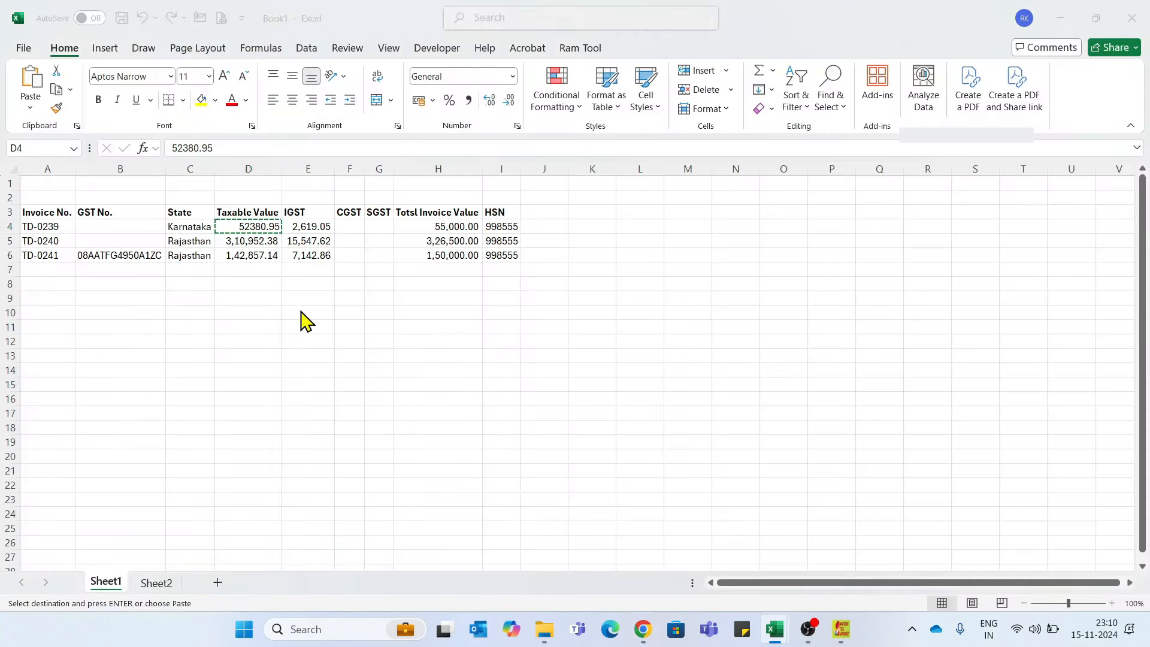
pyautogui.hotkey('alt', 'Tab')
pyautogui.click(944, 499)
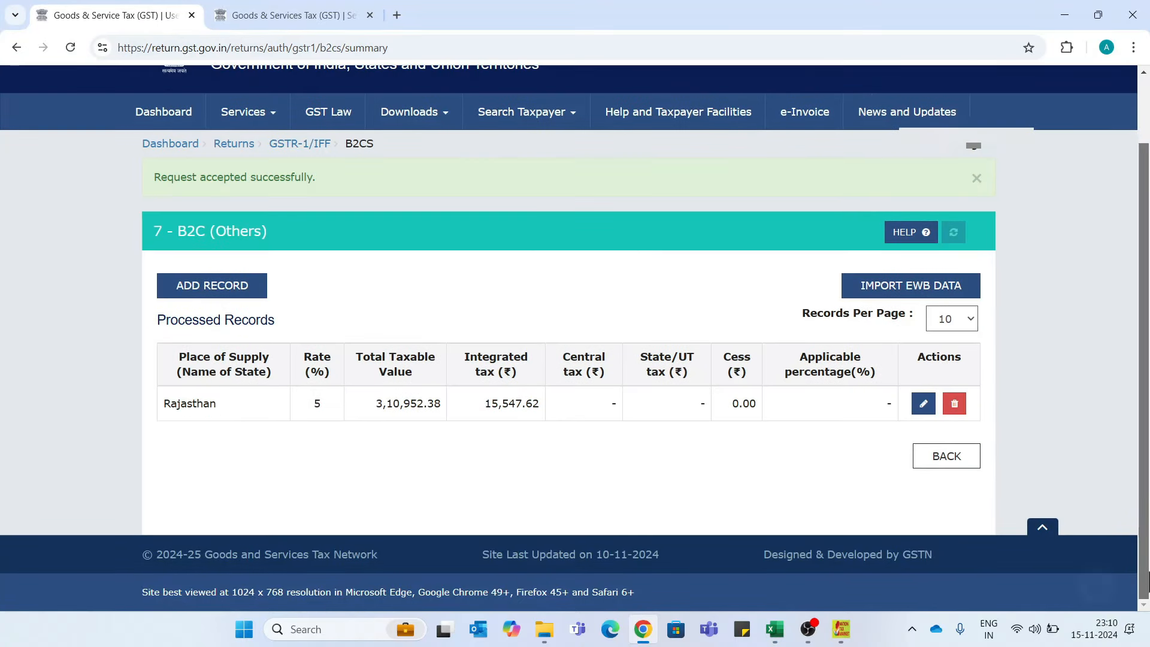
# Open the HSN-wise summary of outward supplies and compare its integrated tax with the IGST amounts in Book1.
pyautogui.click(943, 458)
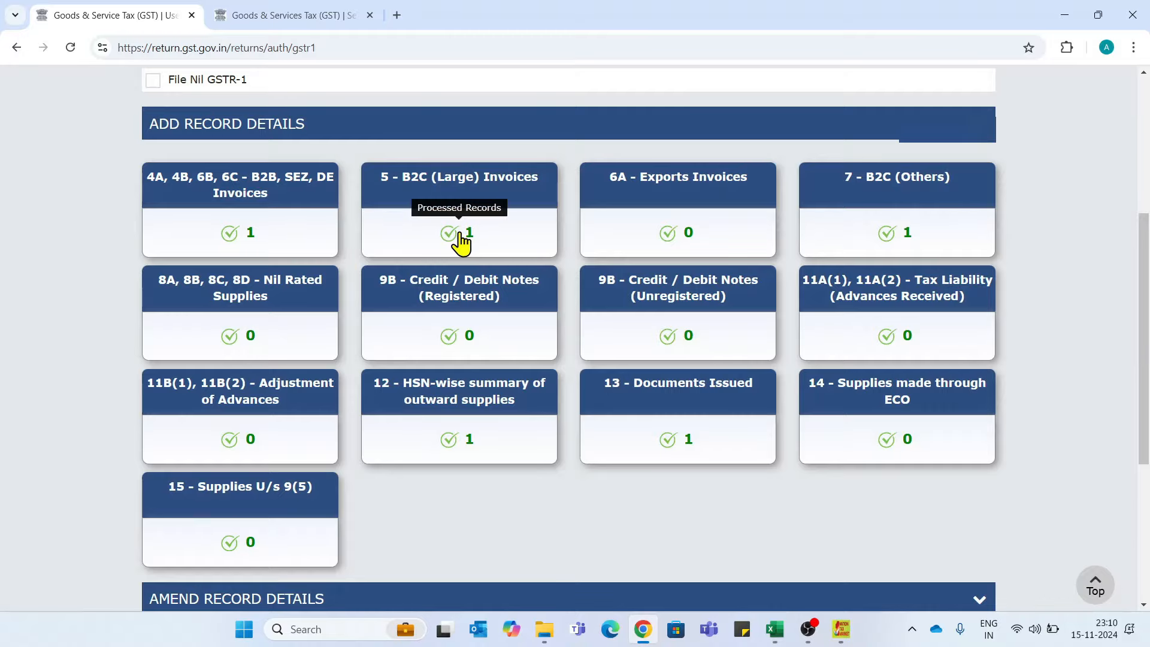
pyautogui.click(469, 440)
pyautogui.scroll(-5, 573, 444)
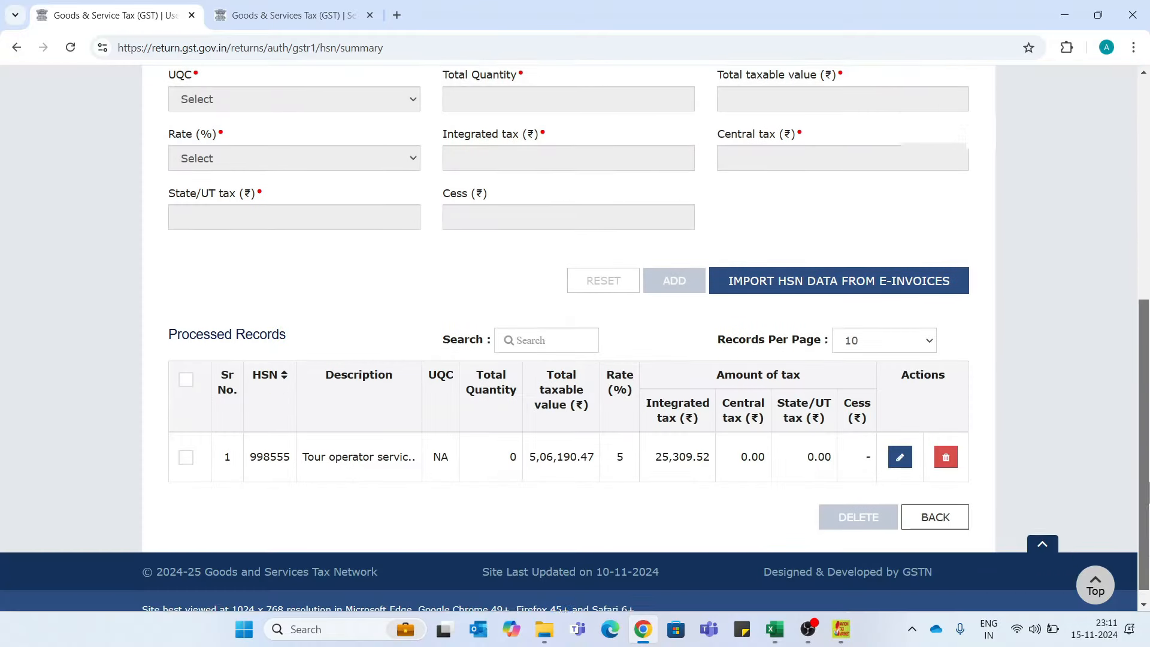
pyautogui.hotkey('alt', 'Tab')
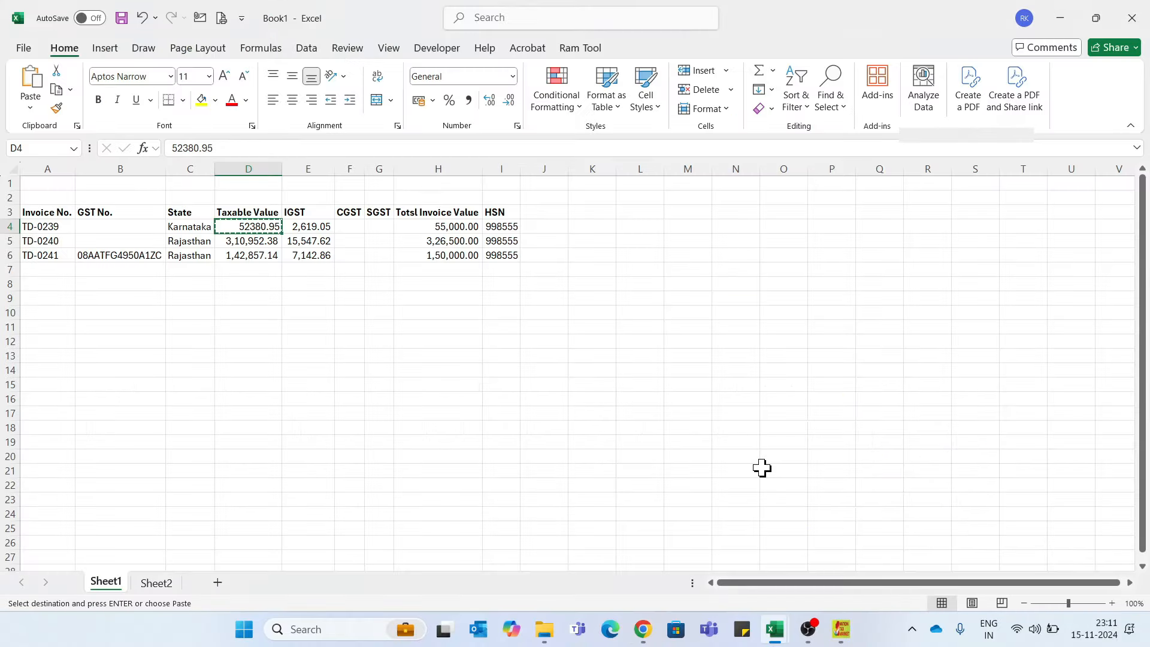
pyautogui.press('Right')
pyautogui.hotkey('shift', 'Down')
pyautogui.hotkey('shift', 'Down')
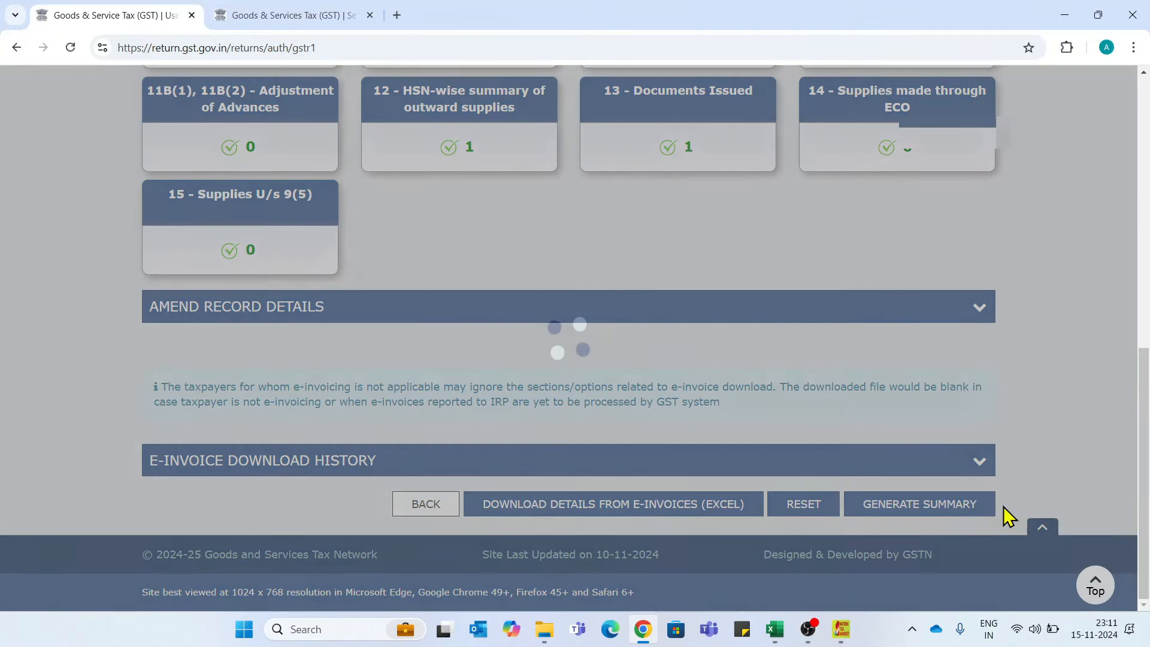
# Generate the GSTR-1 summary and review the consolidated summary through to its end.
pyautogui.click(988, 506)
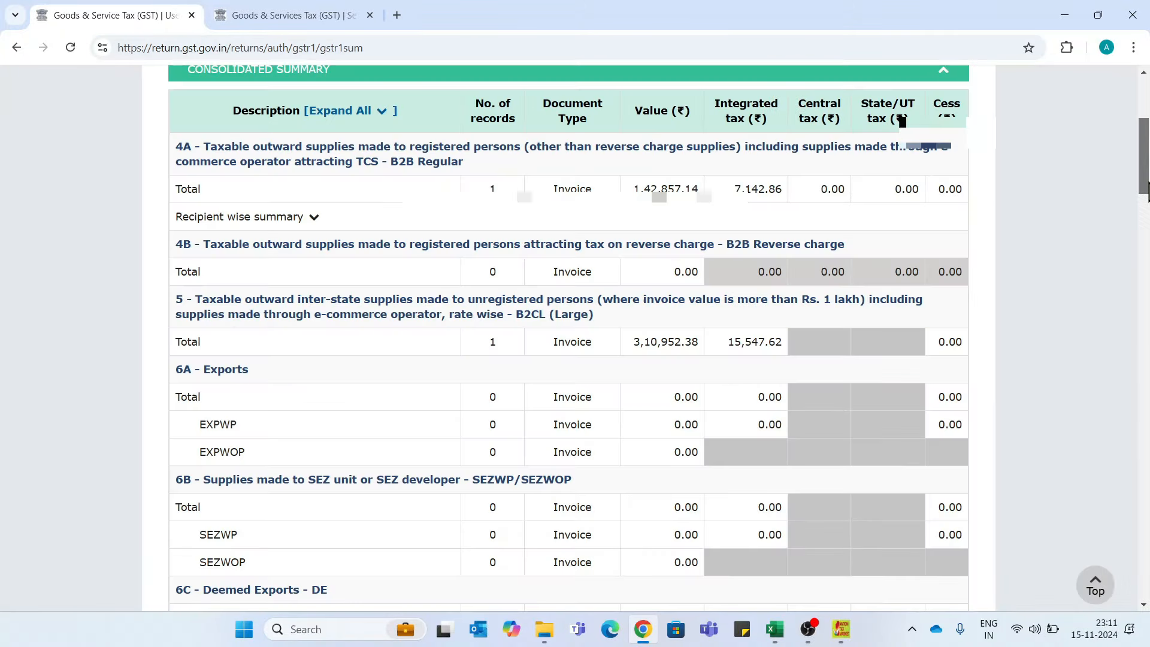
pyautogui.moveTo(1148, 191); pyautogui.dragTo(1147, 321)
pyautogui.scroll(-15, 506, 326)
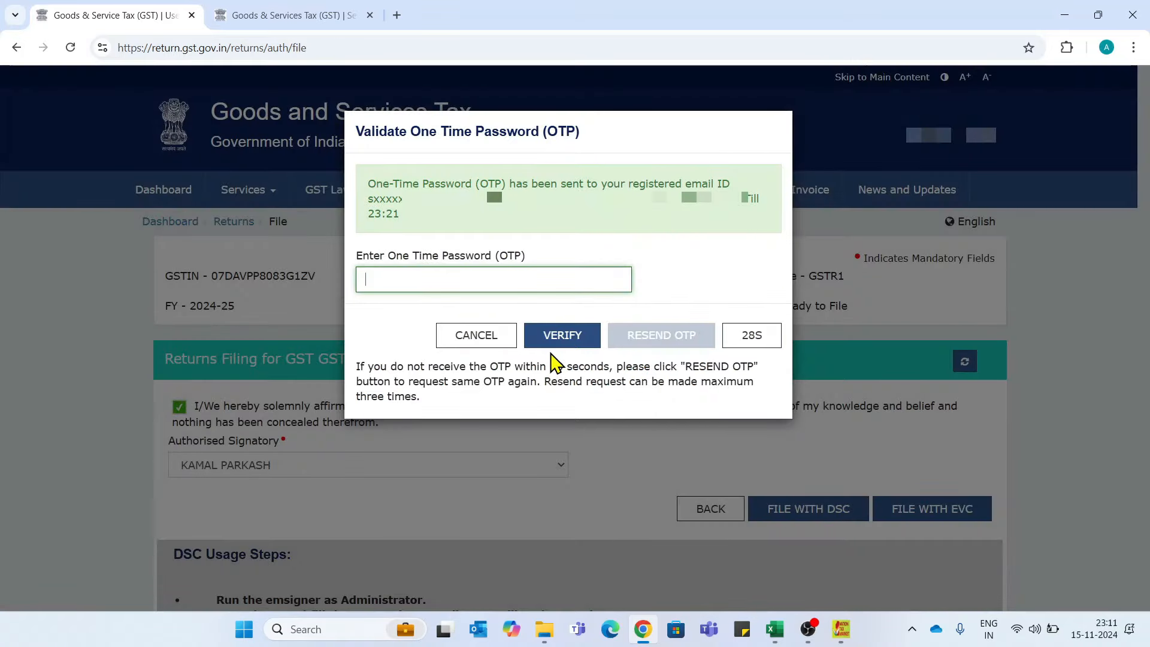